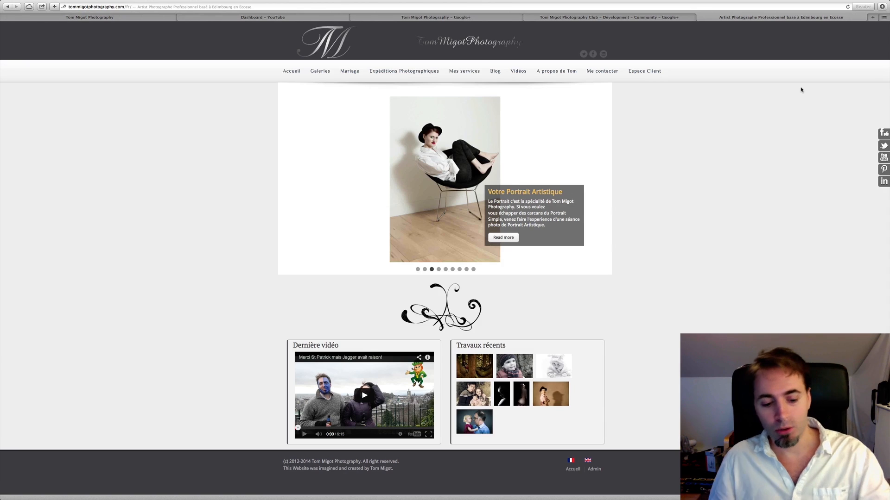
Step: Switch to the Google+ photography club community in the browser and look over its Development posts
key(super+Tab)
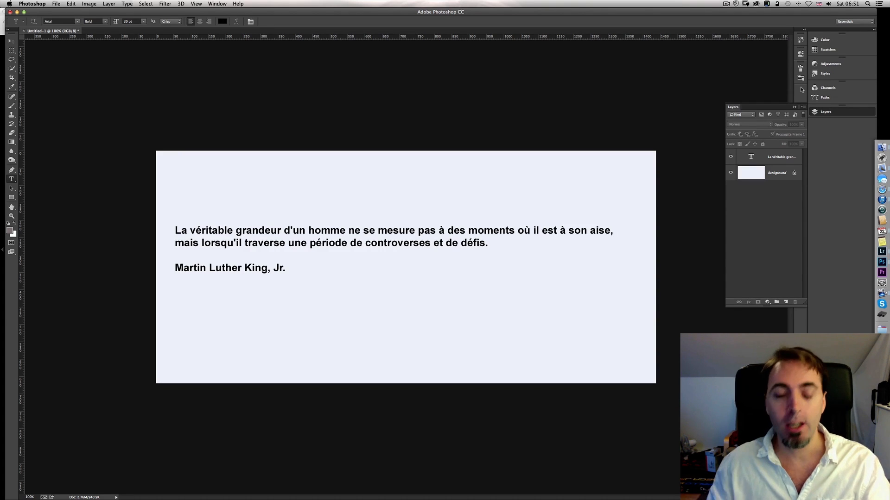
key(super+Tab)
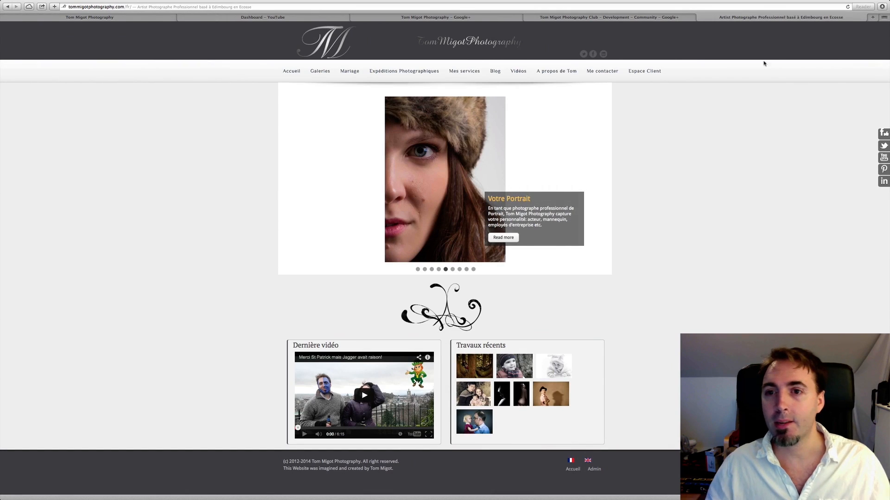
click(659, 16)
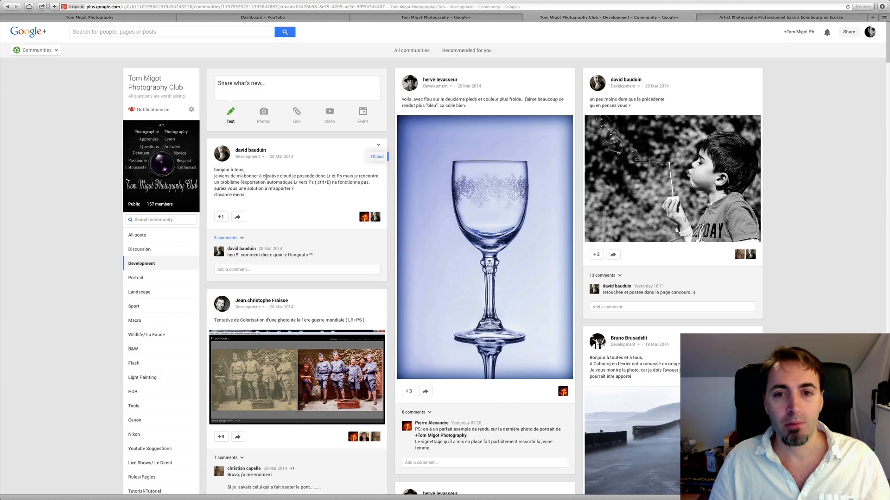
scroll(263, 175, down, 5)
scroll(261, 176, up, 5)
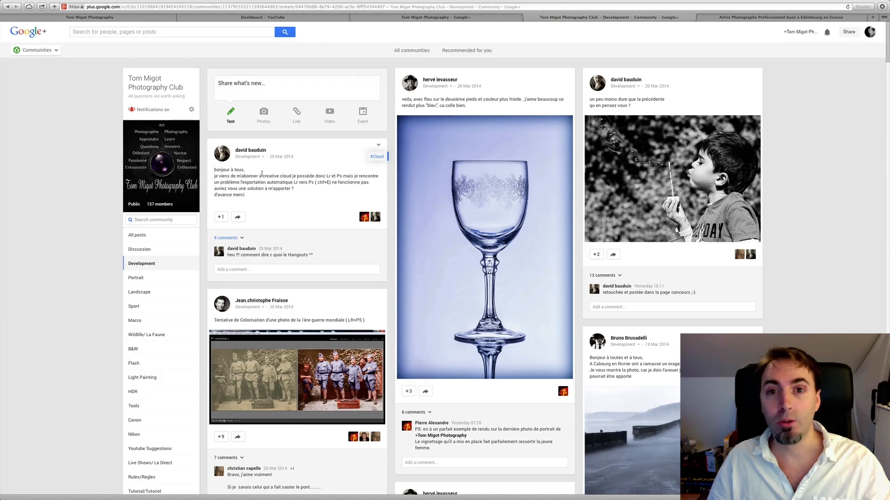
Step: Switch to Lightroom and open the portrait _MG_8588.CR2 in the Develop module
key(super+Tab)
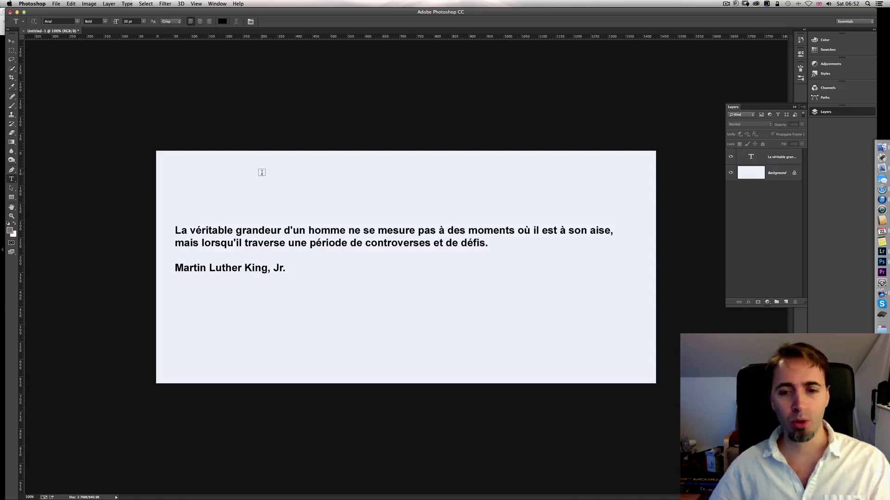
key(super+Tab)
key(super+Tab)
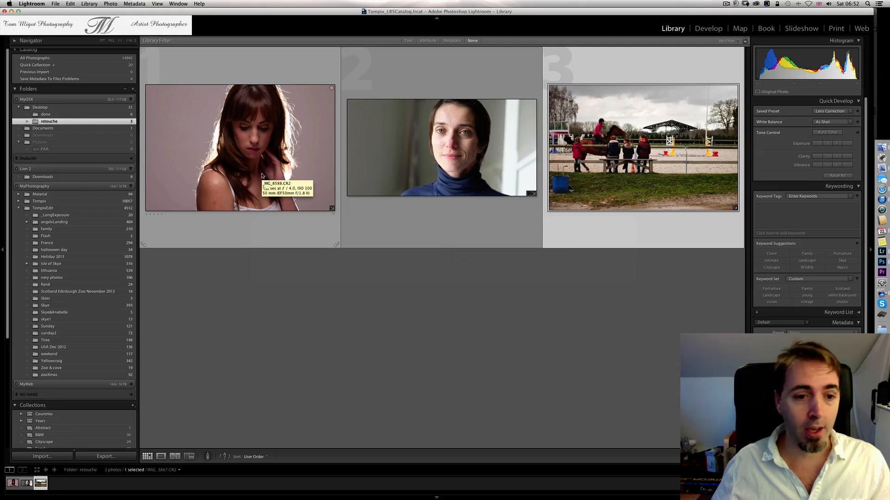
double_click(261, 174)
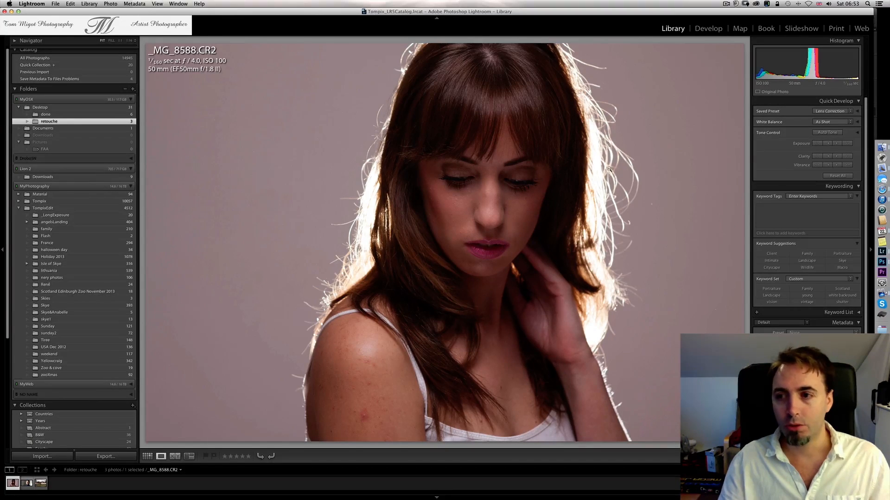
click(708, 29)
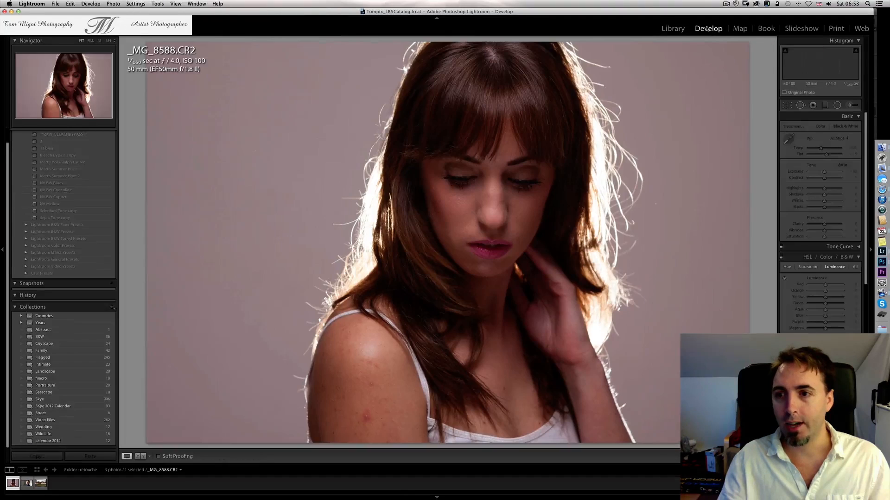
Step: Enable the highlight clipping warning for the portrait and revert the stray exposure change to the import state
click(855, 52)
click(856, 51)
click(856, 51)
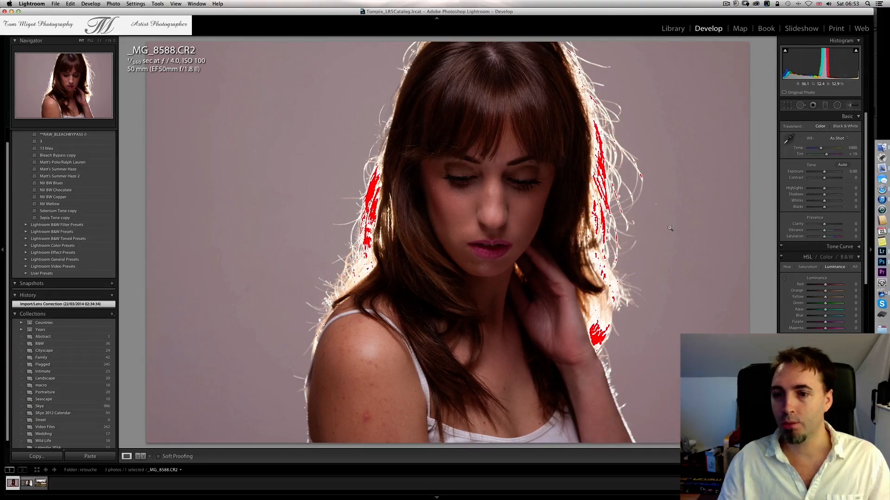
drag(813, 70, 816, 69)
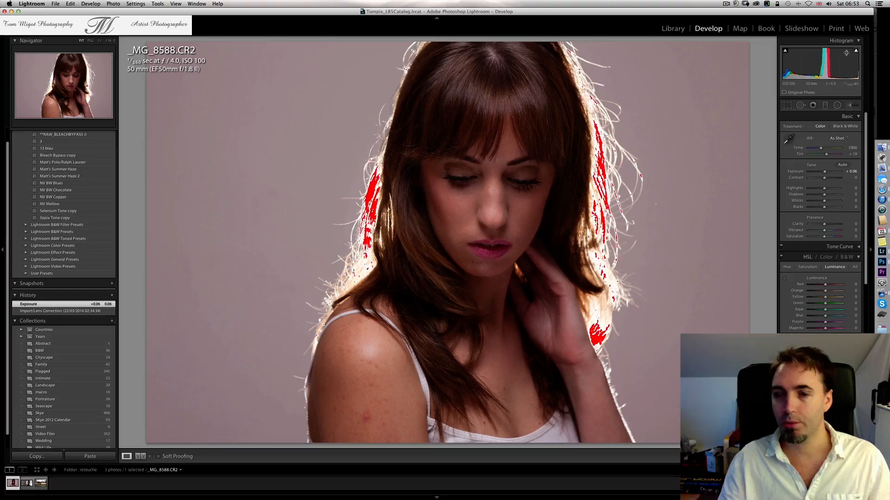
click(112, 311)
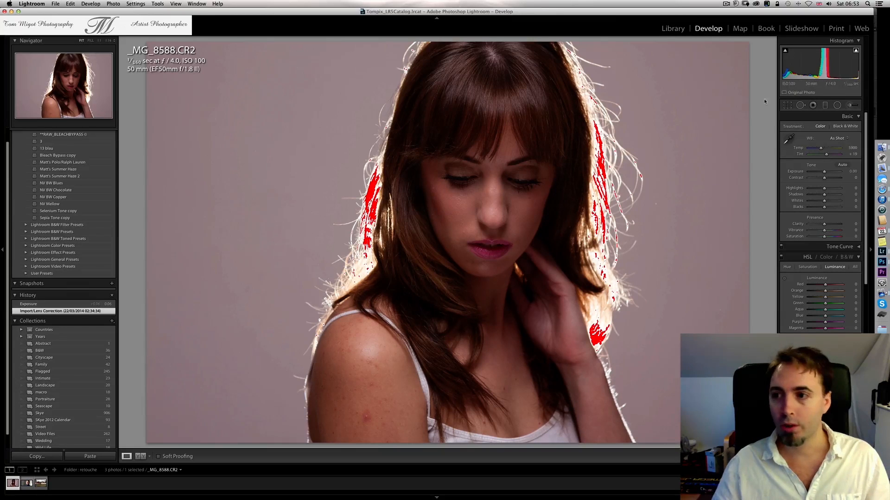
Step: Send the portrait from Lightroom to Photoshop for editing and switch to Photoshop
right_click(511, 200)
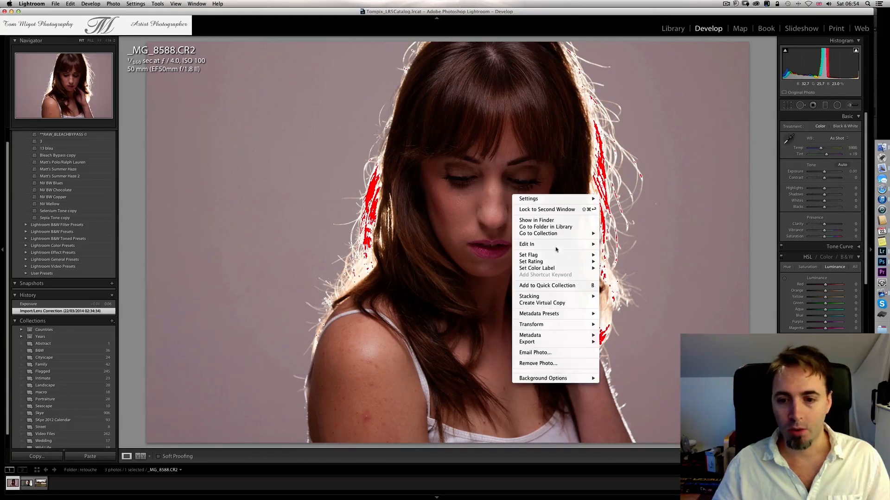
mouse_move(559, 245)
click(618, 244)
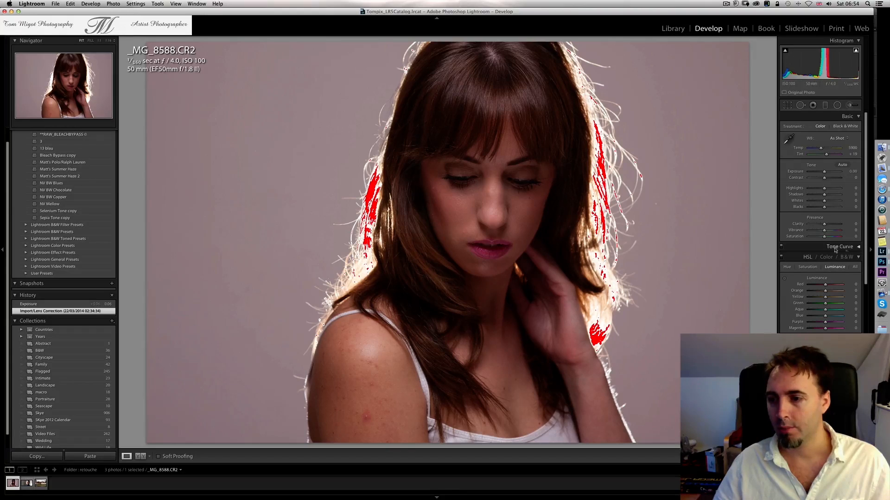
click(882, 262)
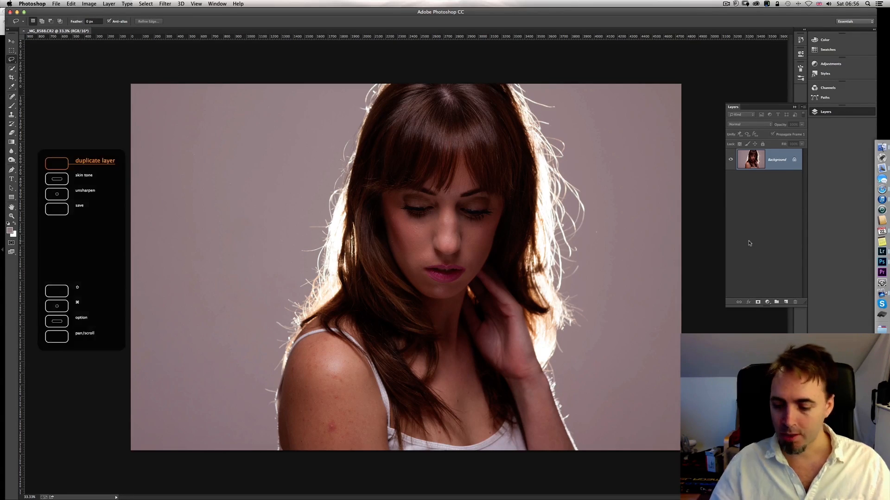
Step: Duplicate the Background layer and hide the copy
key(super+j)
key(Return)
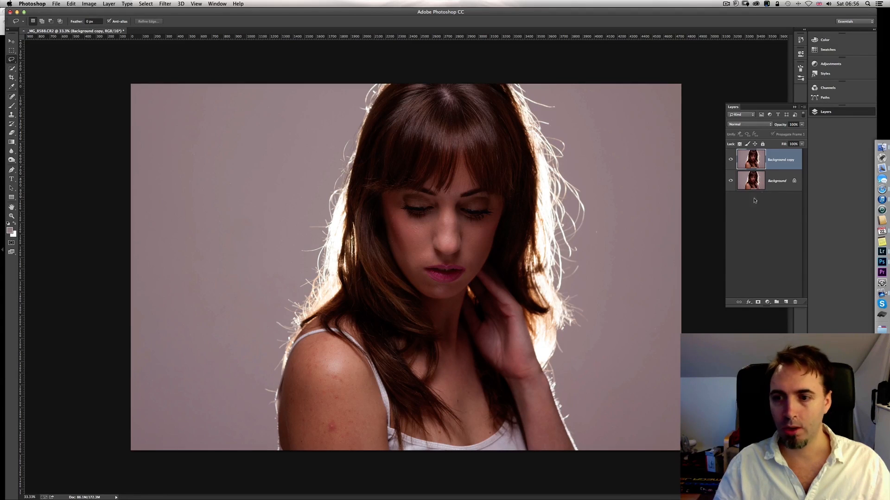
click(731, 160)
Step: Add a new layer on top and fill it with the mauve colour of the photo's backdrop
click(785, 303)
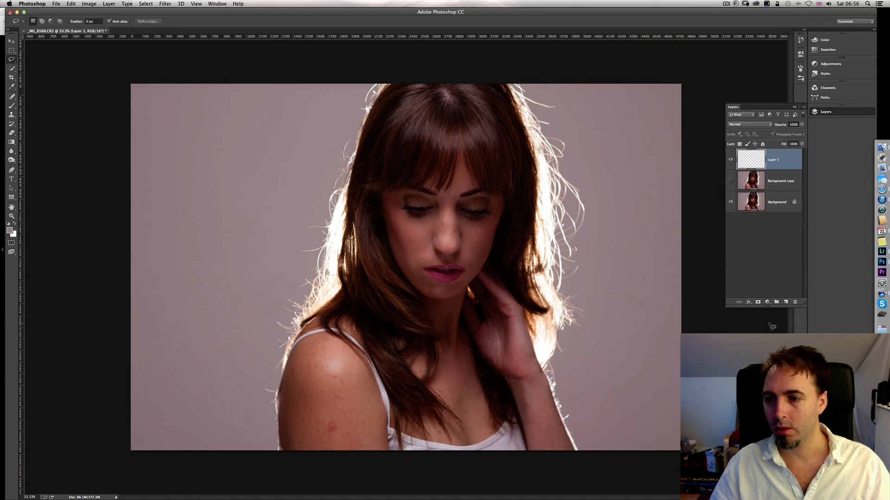
click(11, 86)
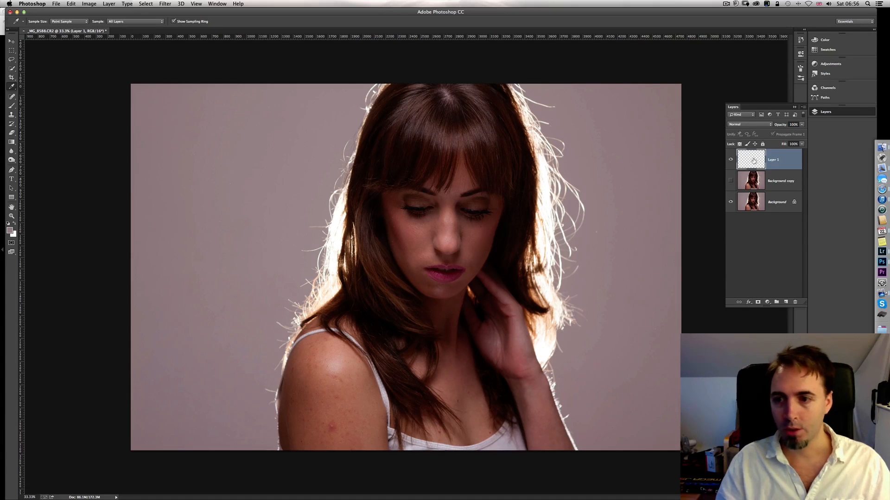
click(71, 4)
click(76, 108)
click(480, 214)
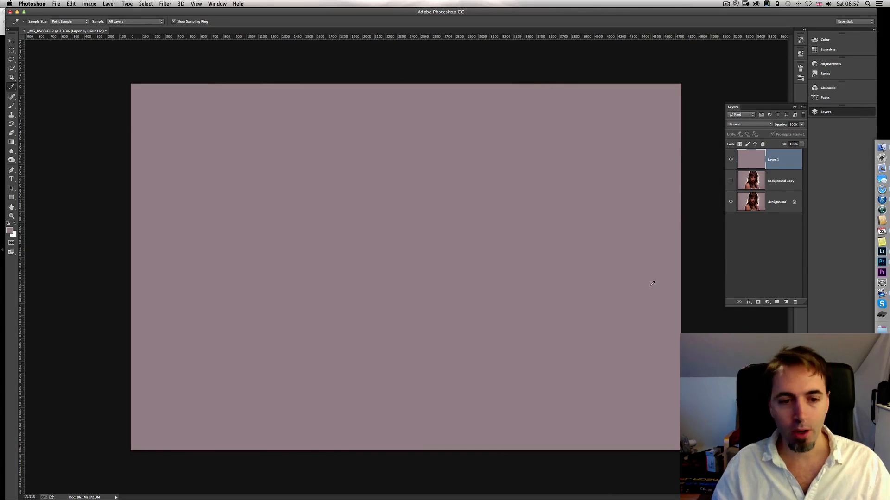
Step: Add a gradient fill layer going from the foreground mauve to white, with Radial style and Reverse enabled
click(766, 303)
click(771, 312)
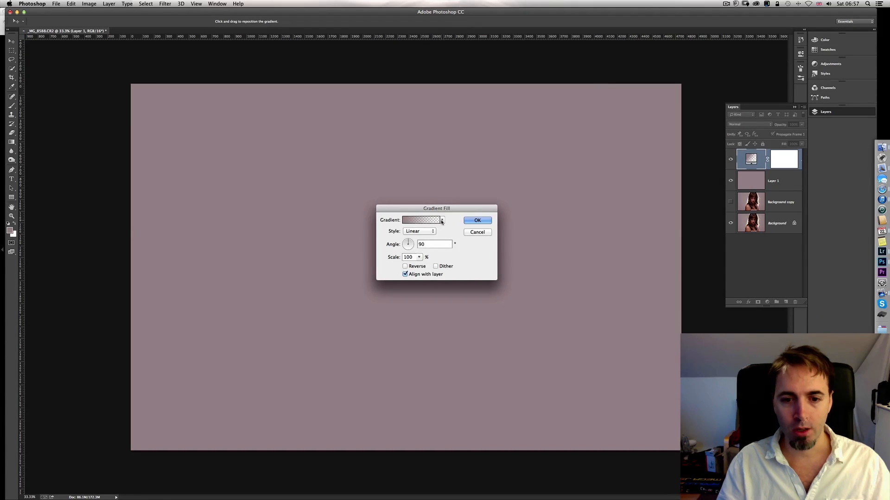
click(442, 220)
click(389, 233)
click(454, 220)
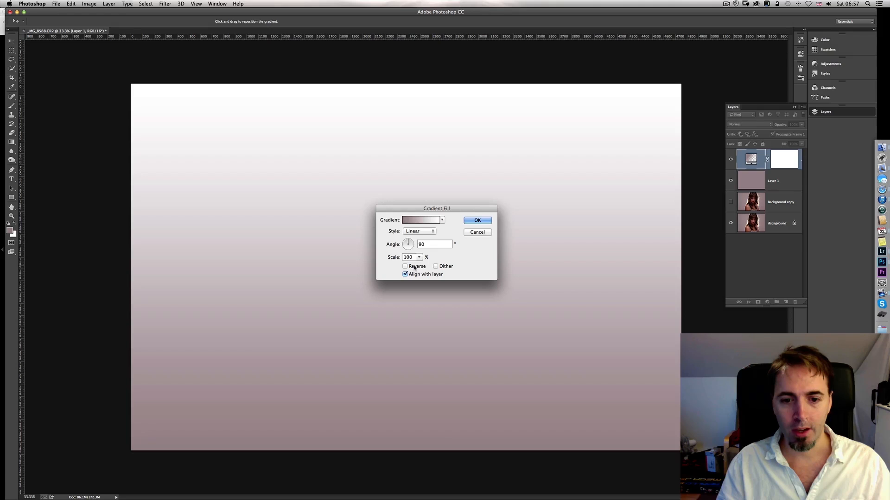
click(433, 232)
click(428, 241)
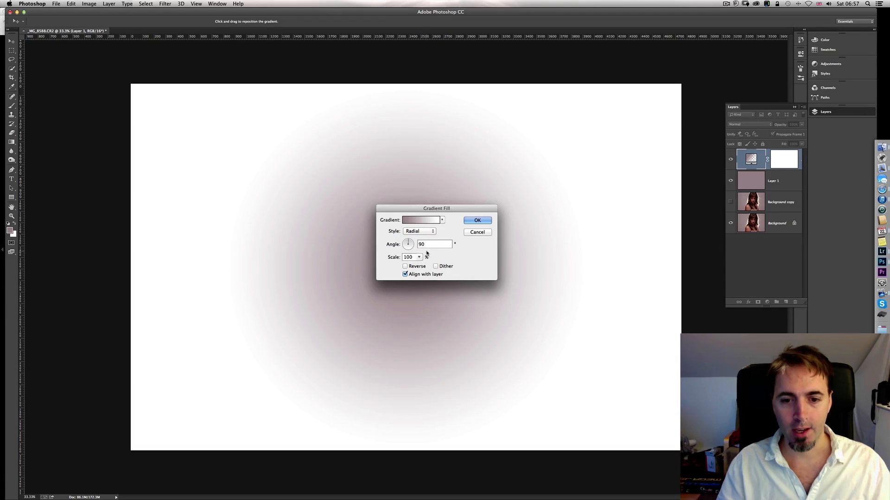
click(417, 267)
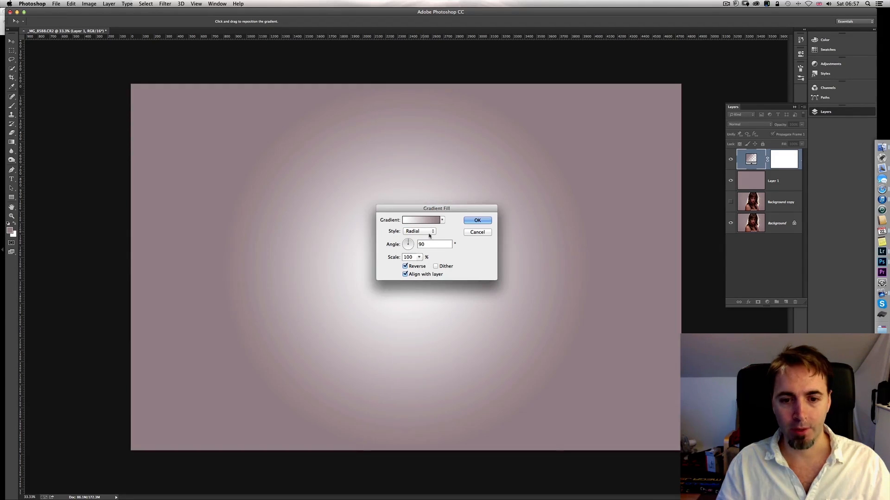
click(478, 221)
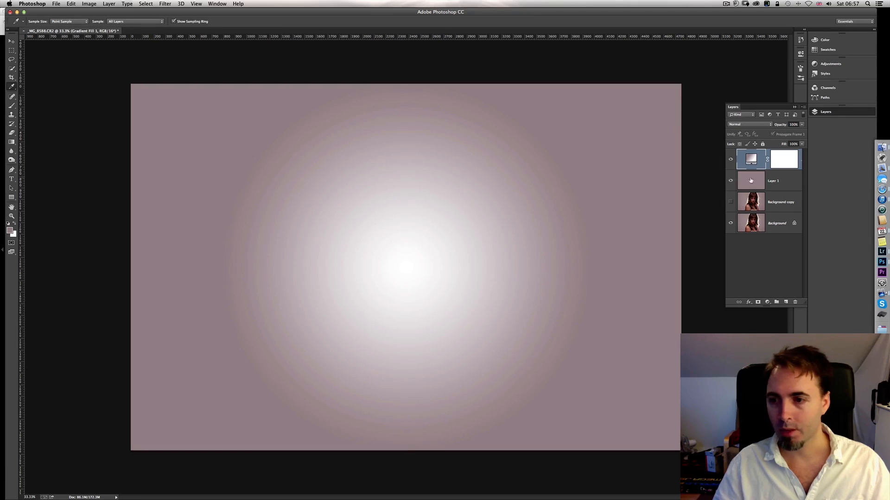
Step: Combine the gradient fill layer and the solid mauve Layer 1 into a single layer
click(782, 183)
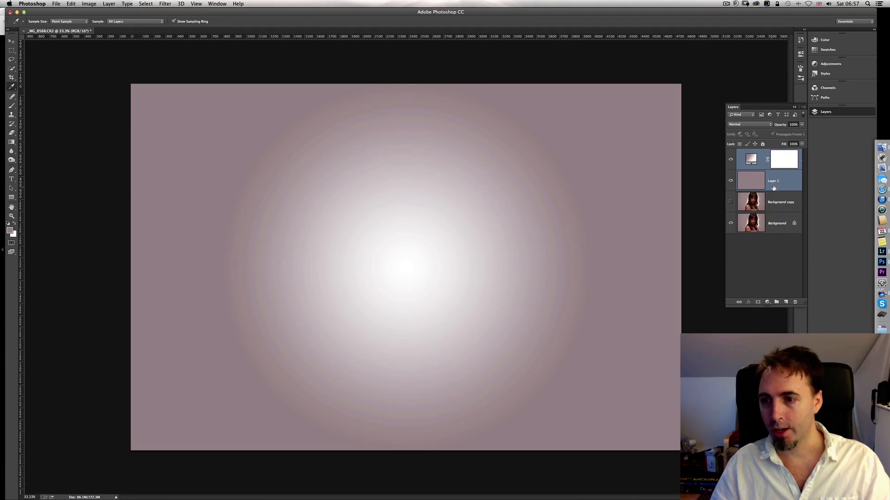
right_click(783, 182)
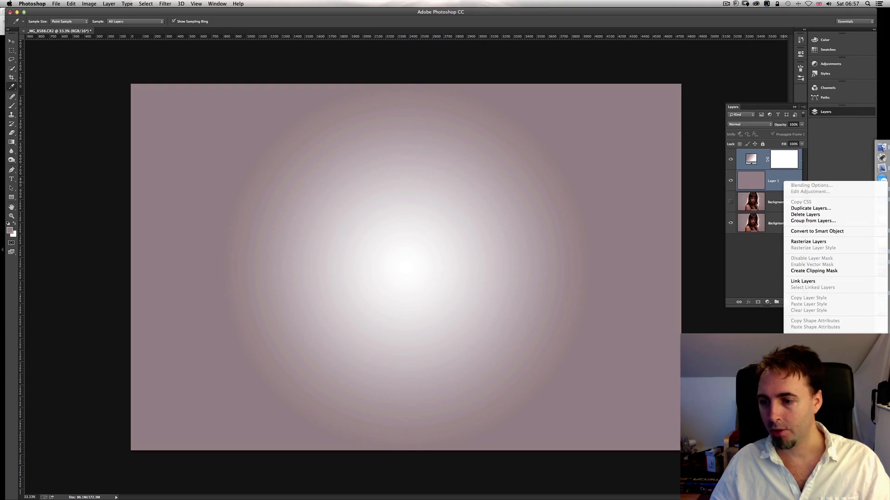
click(816, 232)
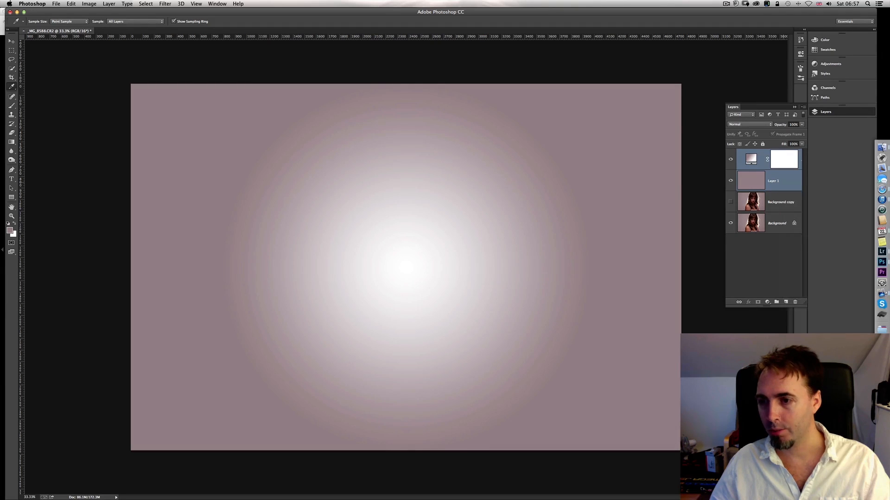
Step: Hide the gradient layer, outline the woman with the Lasso tool on Background copy and cut her out
click(731, 160)
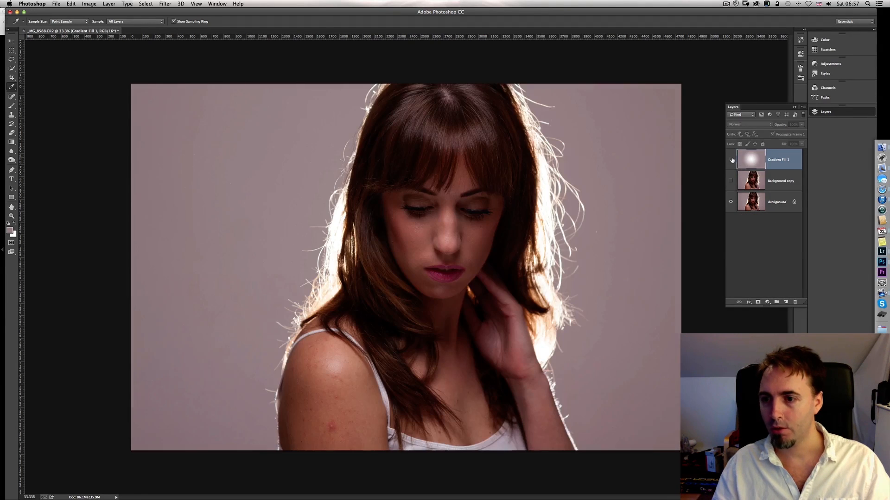
click(759, 187)
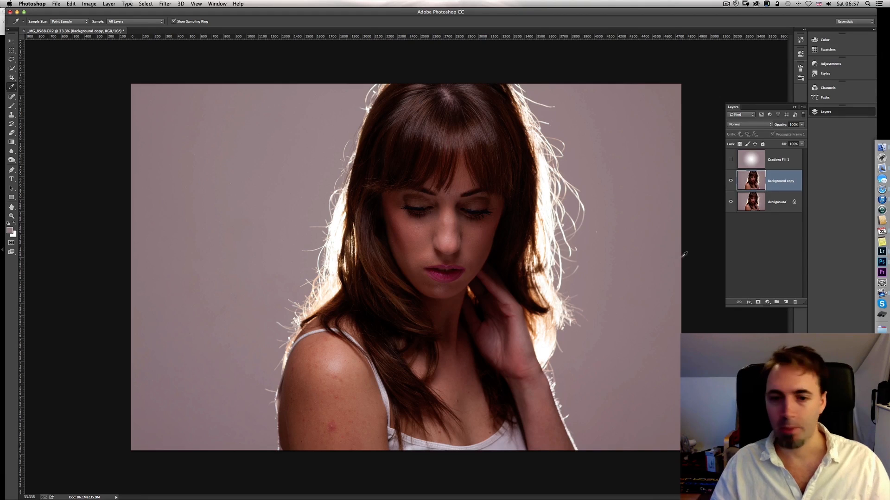
click(11, 59)
mouse_move(396, 98)
mouse_down()
mouse_move(353, 180)
mouse_move(358, 264)
mouse_move(345, 297)
mouse_move(301, 344)
mouse_move(288, 439)
mouse_move(305, 466)
mouse_move(477, 489)
mouse_move(562, 483)
mouse_move(581, 469)
mouse_move(569, 444)
mouse_up()
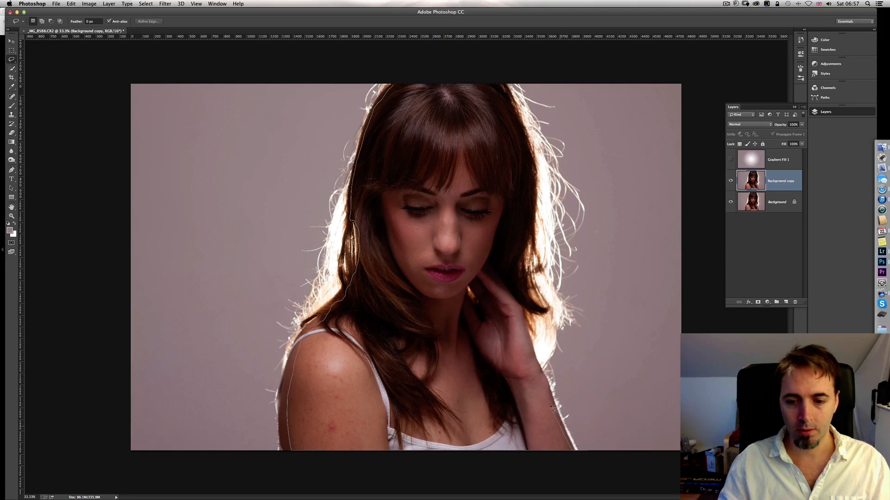
mouse_move(527, 332)
mouse_down()
mouse_move(519, 287)
mouse_move(533, 185)
mouse_move(525, 135)
mouse_move(510, 93)
mouse_move(473, 73)
mouse_up()
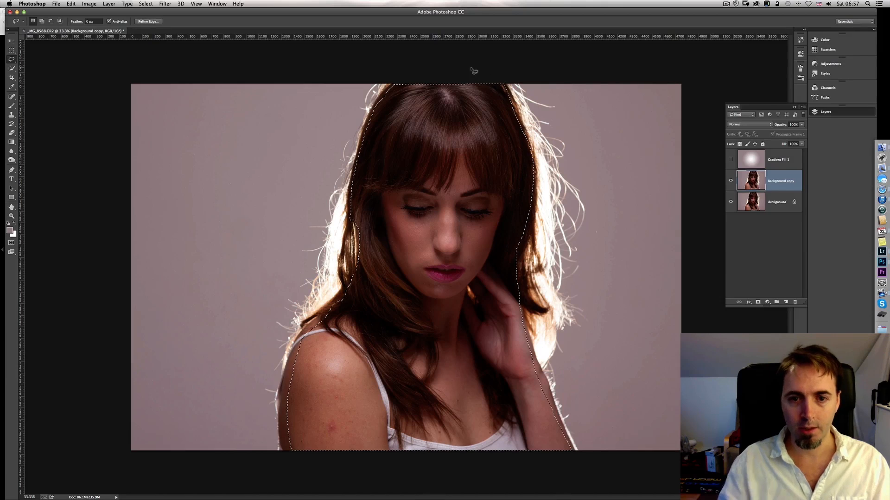
click(71, 3)
click(77, 49)
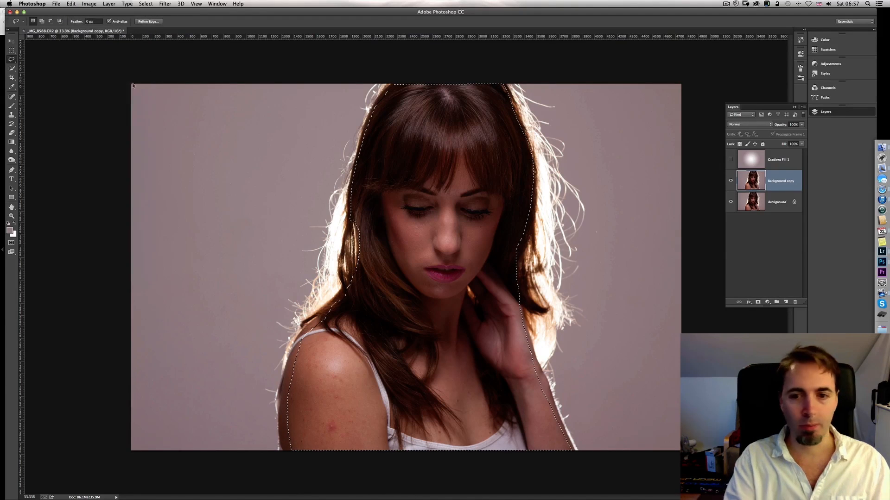
Step: Show the gradient layer, paste the cut-out woman above it, and add a black layer mask to her layer
click(783, 160)
click(733, 160)
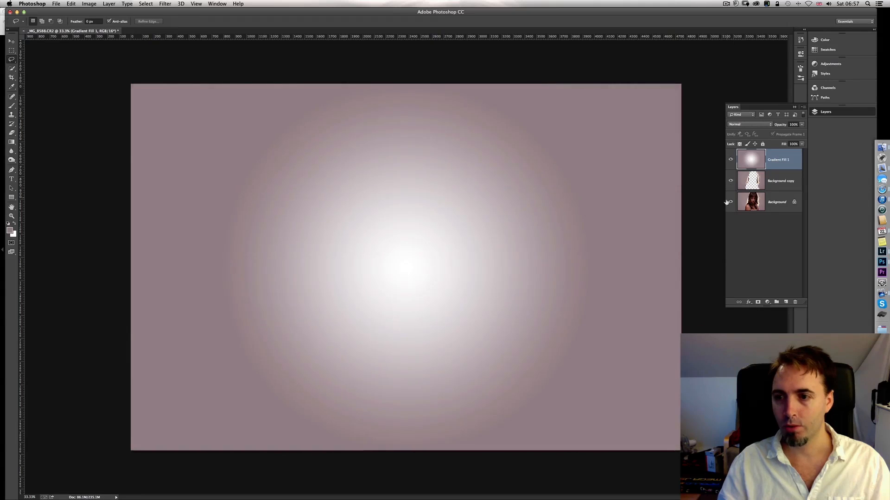
click(72, 3)
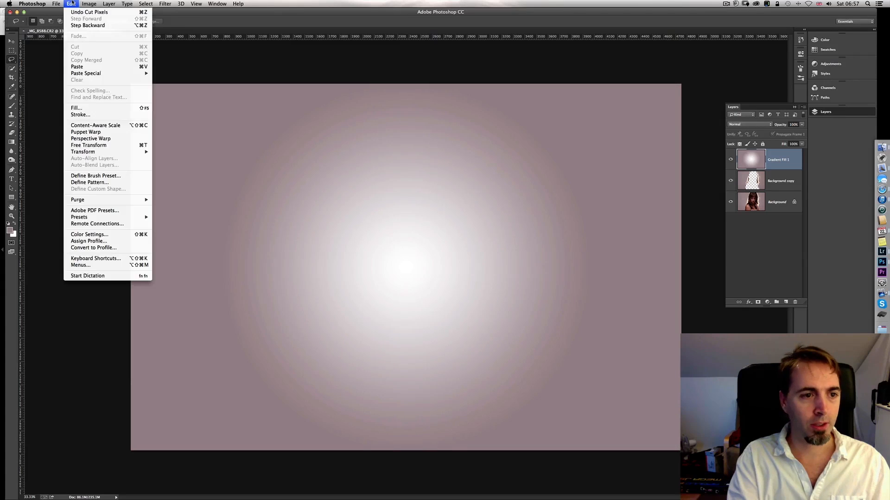
click(77, 66)
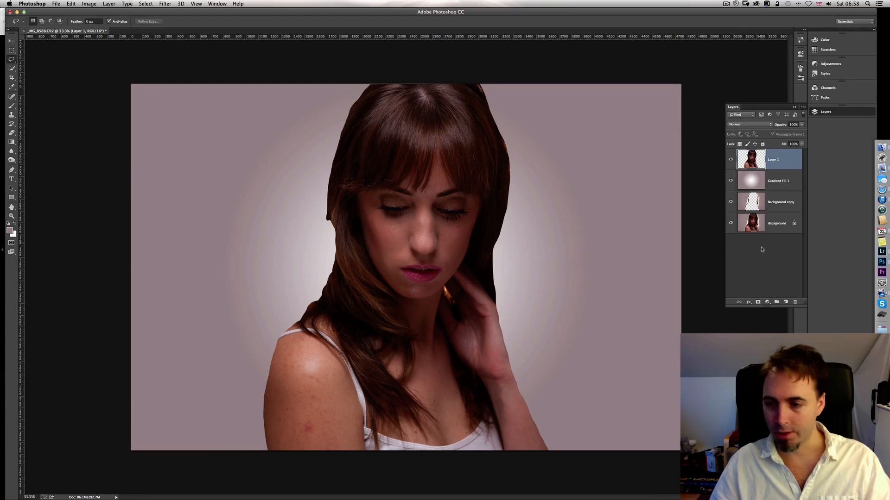
alt+click(757, 303)
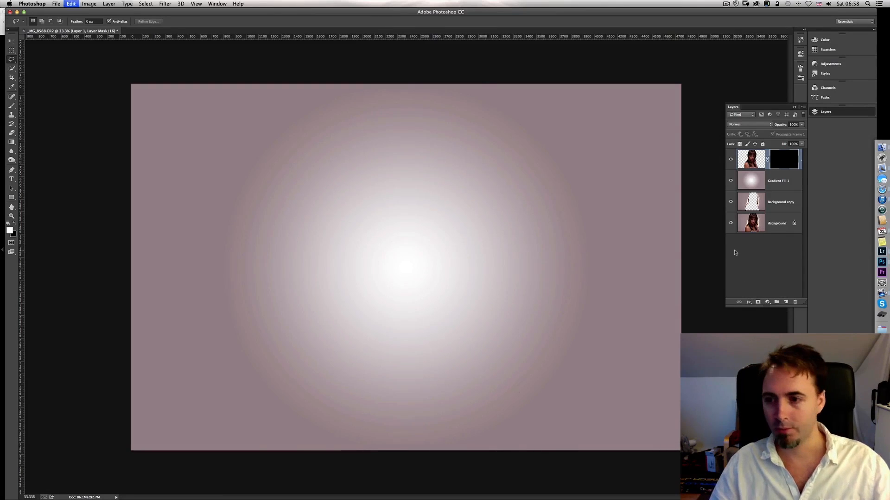
Step: Replace the black mask on the woman's layer with a white one and hide her rough cutout edges using a black 100 px brush
key(super+z)
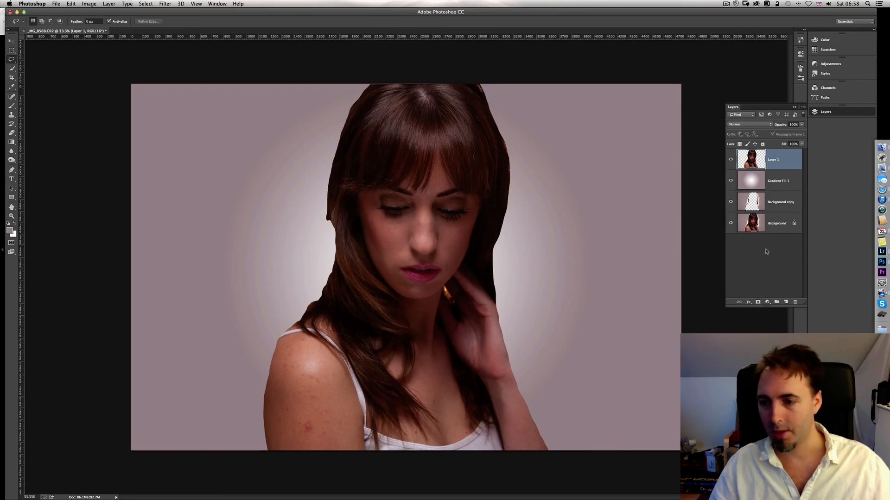
click(758, 303)
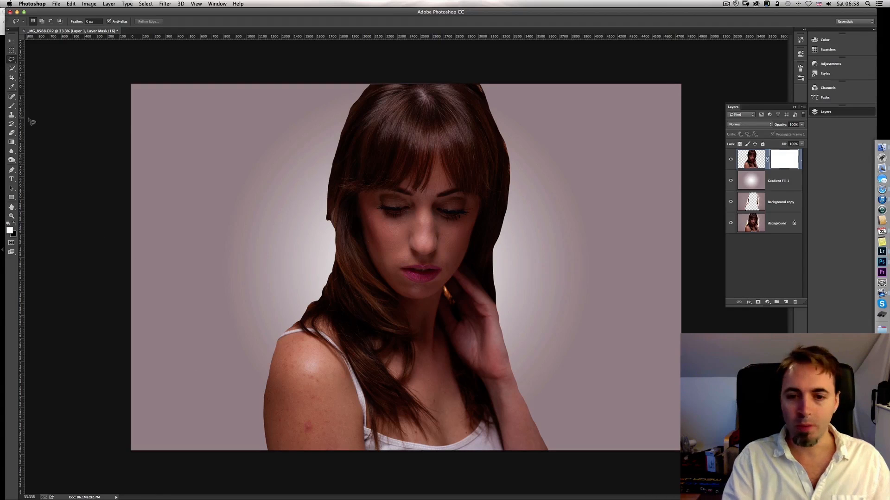
click(13, 107)
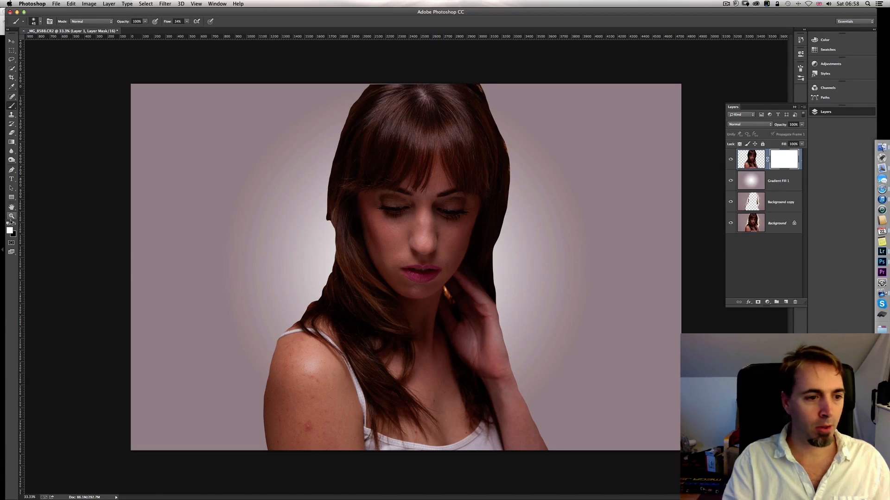
click(15, 223)
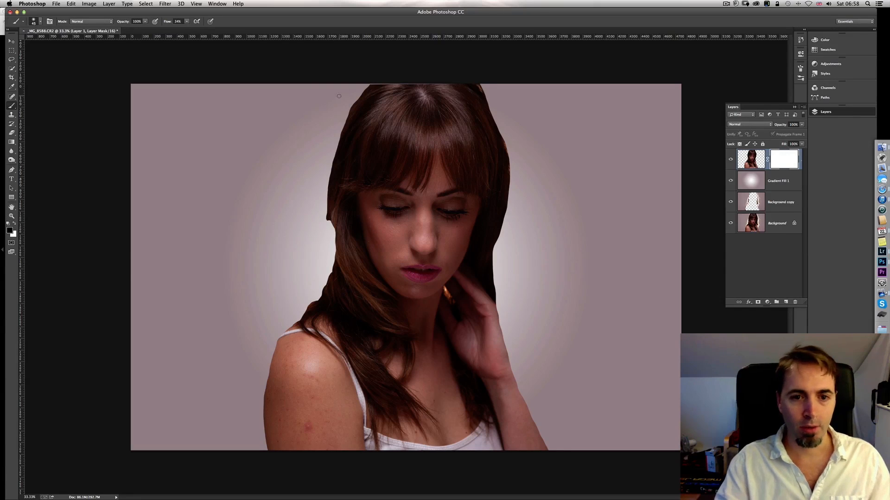
key(bracketright)
key(bracketright)
key(bracketright)
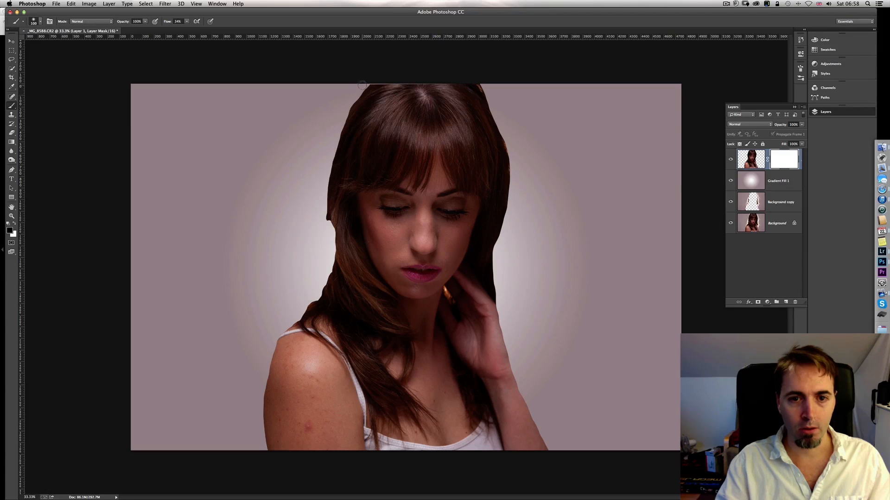
mouse_move(370, 84)
mouse_down()
mouse_move(356, 101)
mouse_move(368, 84)
mouse_move(345, 111)
mouse_move(340, 126)
mouse_move(355, 99)
mouse_move(323, 171)
mouse_move(335, 143)
mouse_move(323, 218)
mouse_move(331, 214)
mouse_move(333, 268)
mouse_move(268, 366)
mouse_move(268, 454)
mouse_move(270, 403)
mouse_up()
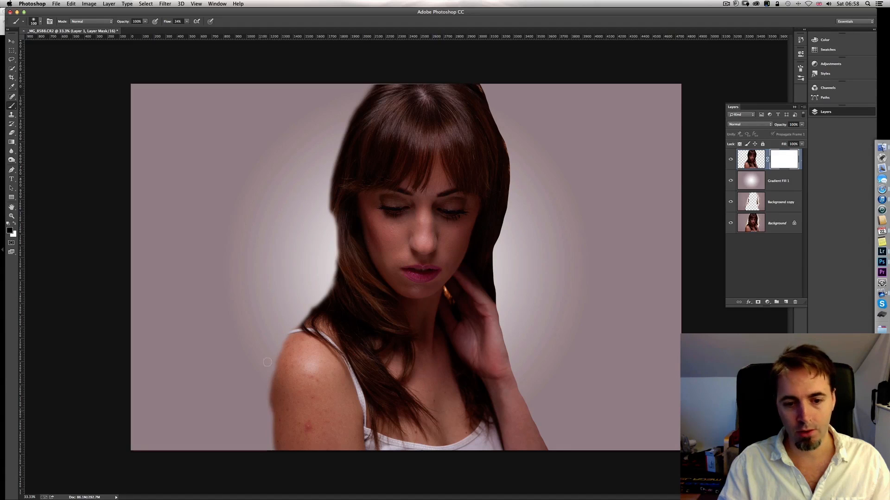
mouse_move(487, 86)
mouse_down()
mouse_move(510, 172)
mouse_move(494, 239)
mouse_move(500, 341)
mouse_move(537, 441)
mouse_up()
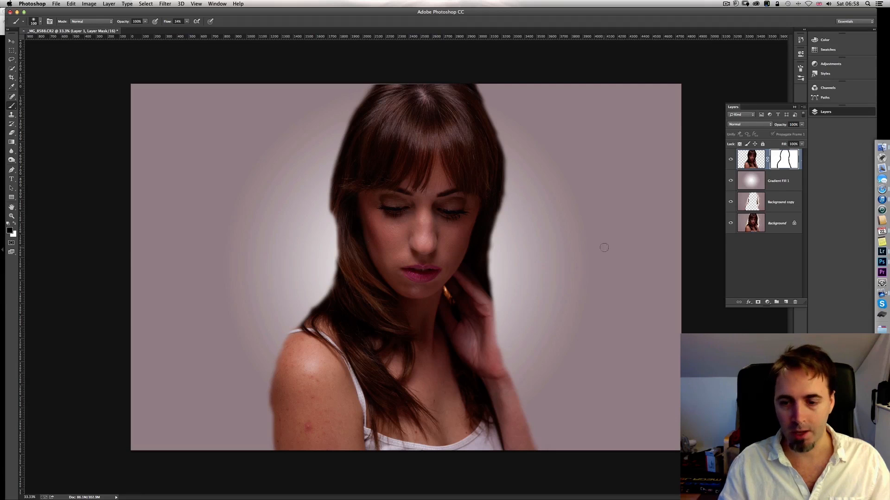
Step: Soften the mask along both sides of the woman's hair and arms with a black 300 px brush
key(bracketright)
key(bracketright)
key(bracketright)
key(bracketright)
key(bracketright)
key(bracketright)
key(bracketright)
key(bracketright)
key(bracketright)
key(bracketleft)
key(bracketleft)
key(bracketleft)
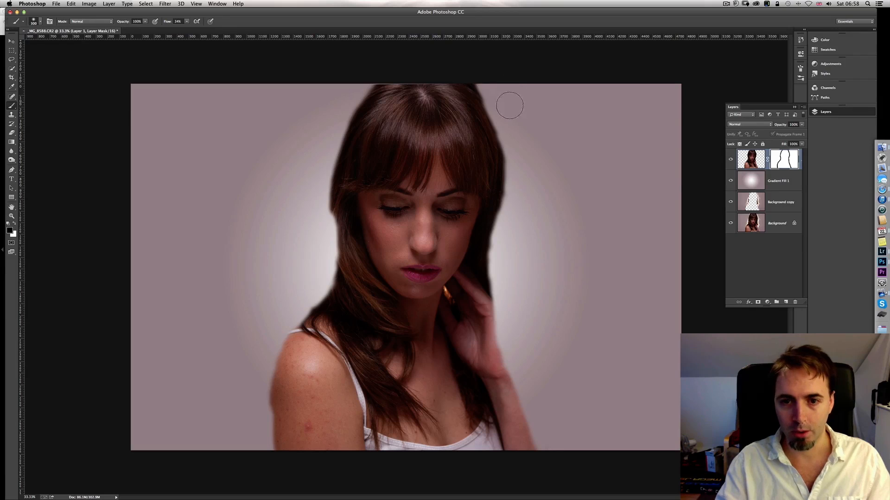
mouse_move(489, 82)
mouse_down()
mouse_move(518, 146)
mouse_move(508, 127)
mouse_move(520, 180)
mouse_move(517, 217)
mouse_move(525, 162)
mouse_move(524, 153)
mouse_move(505, 275)
mouse_move(509, 248)
mouse_up()
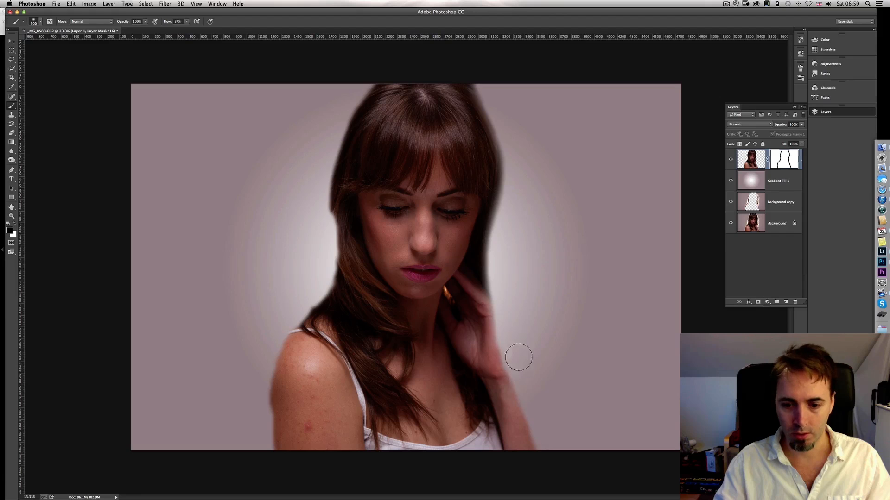
drag(538, 427, 547, 453)
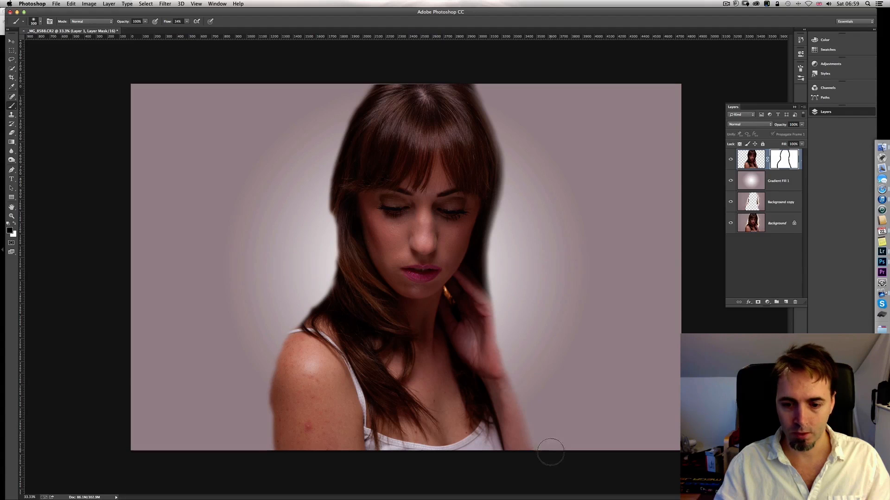
mouse_move(357, 76)
mouse_down()
mouse_move(332, 112)
mouse_move(317, 157)
mouse_move(312, 238)
mouse_move(315, 222)
mouse_move(324, 258)
mouse_move(308, 298)
mouse_move(272, 342)
mouse_move(259, 453)
mouse_move(255, 430)
mouse_up()
Step: Paint black on the mask with a 1200 px brush around both sides of the woman to fade her outline further
key(bracketright)
key(bracketright)
key(bracketright)
key(bracketright)
key(bracketright)
key(bracketright)
key(bracketright)
key(bracketright)
key(bracketright)
key(bracketright)
key(bracketright)
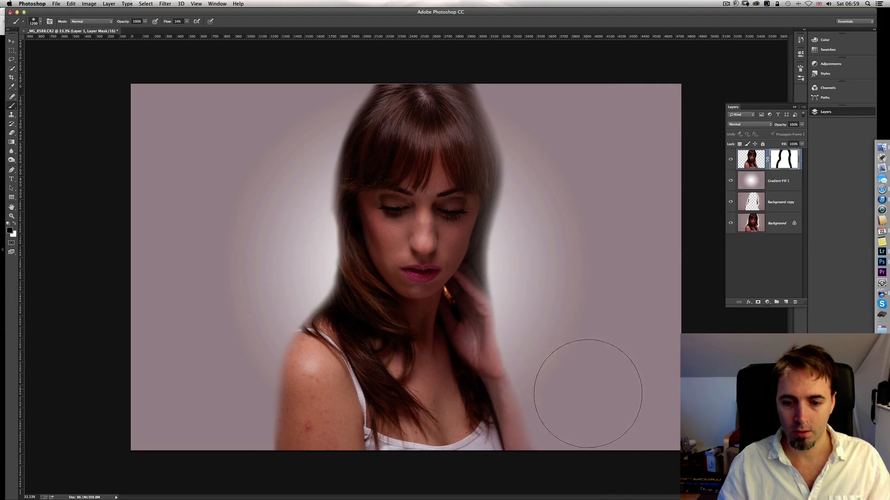
drag(556, 292, 572, 190)
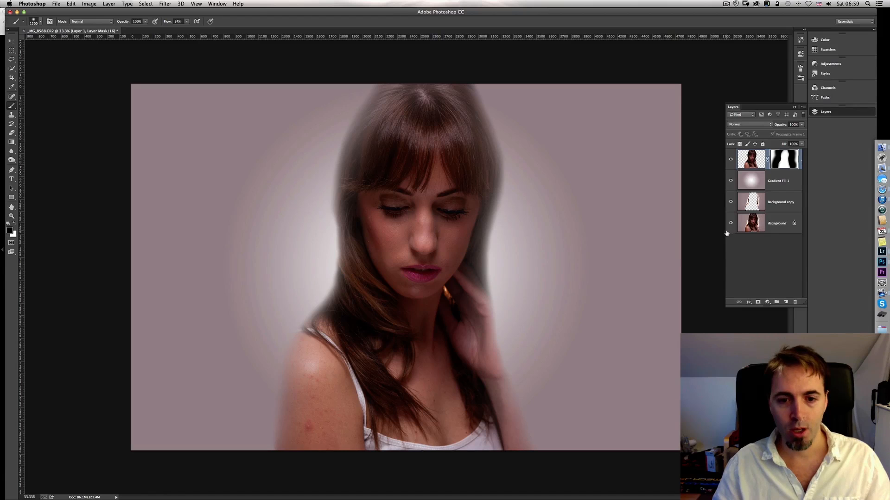
Step: Select all the layers and flatten the image into a single background
shift+click(777, 224)
right_click(780, 214)
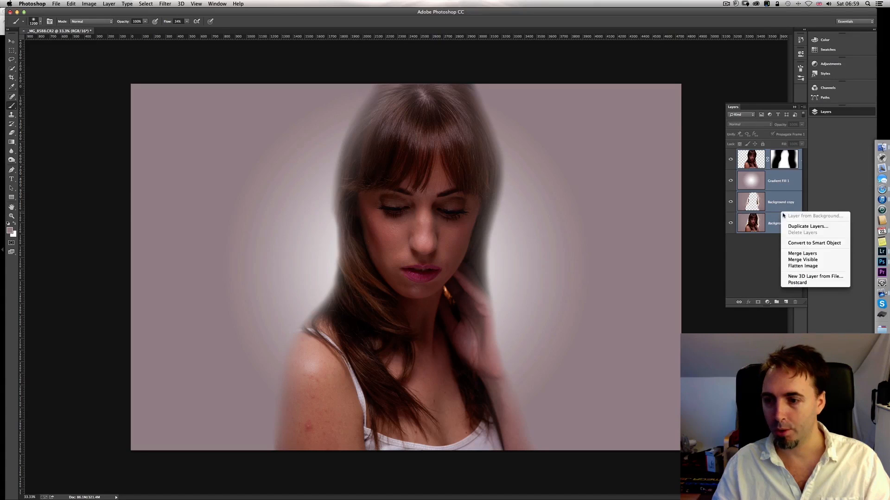
click(793, 266)
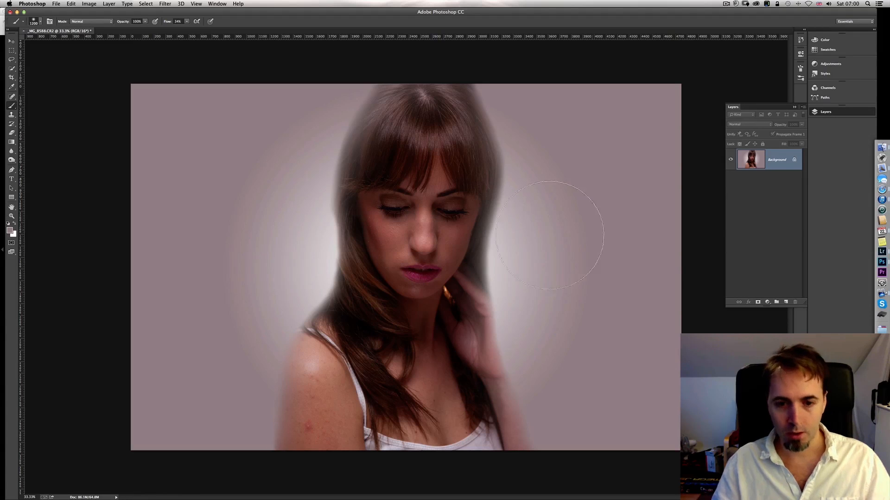
Step: Remove skin blemishes under the woman's eye and on her upper arm with the Content-Aware Spot Healing Brush
click(12, 96)
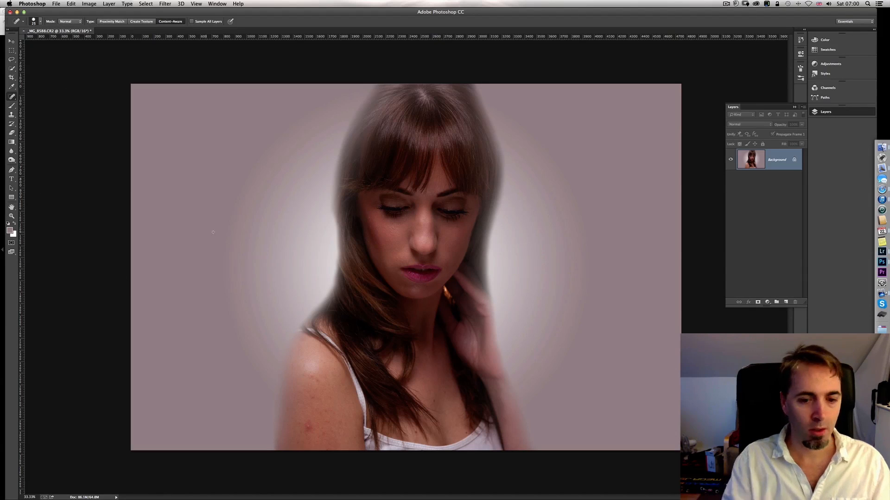
scroll(291, 232, up, 5)
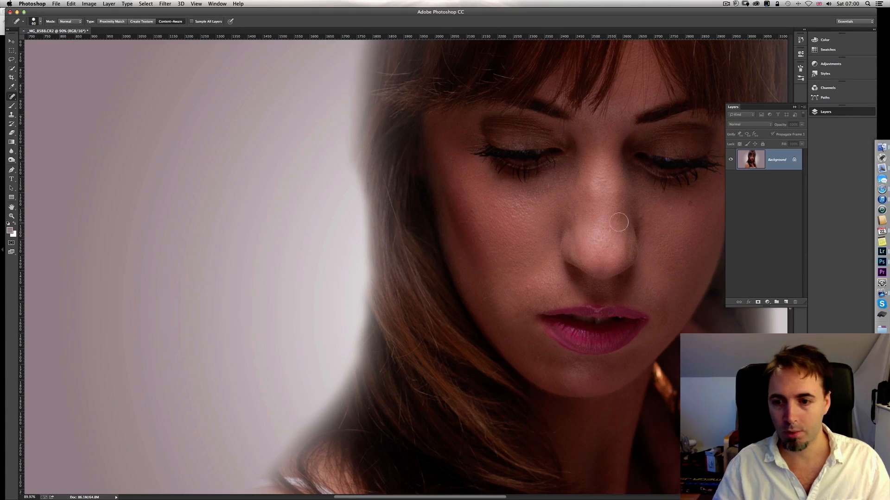
click(549, 188)
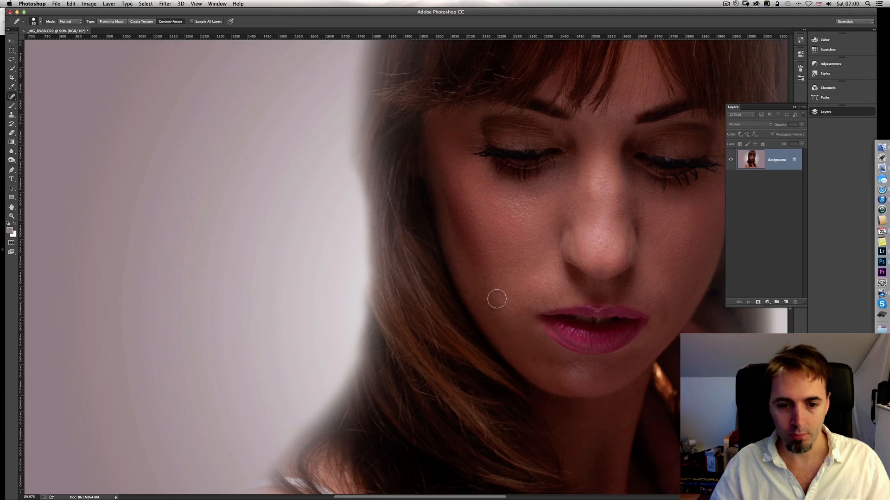
key(super+0)
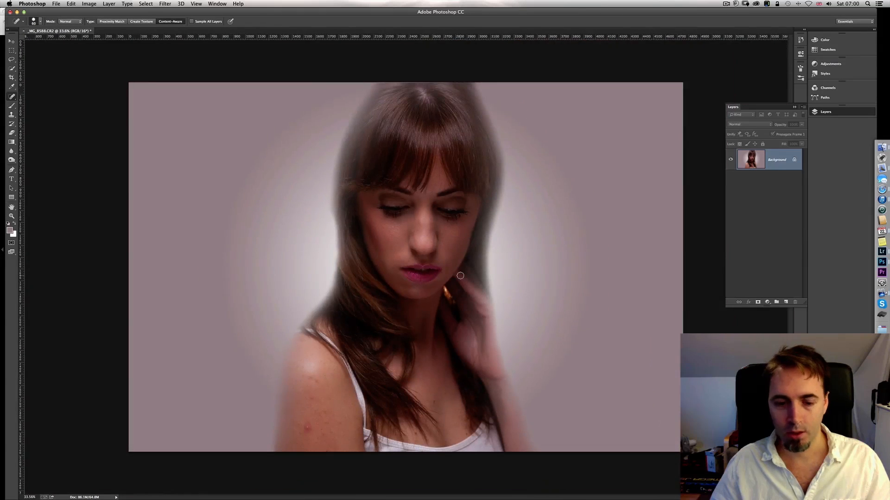
drag(308, 425, 307, 426)
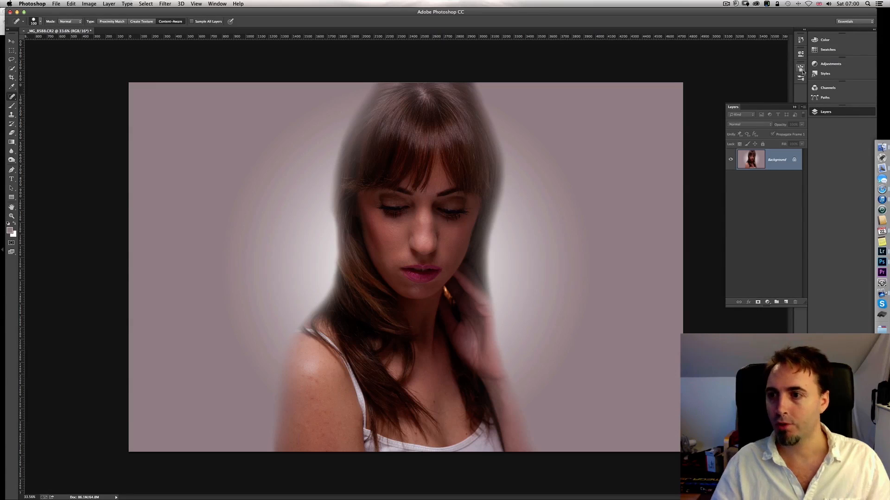
Step: Add an Exposure adjustment layer and raise its Offset to +0.0630
click(840, 65)
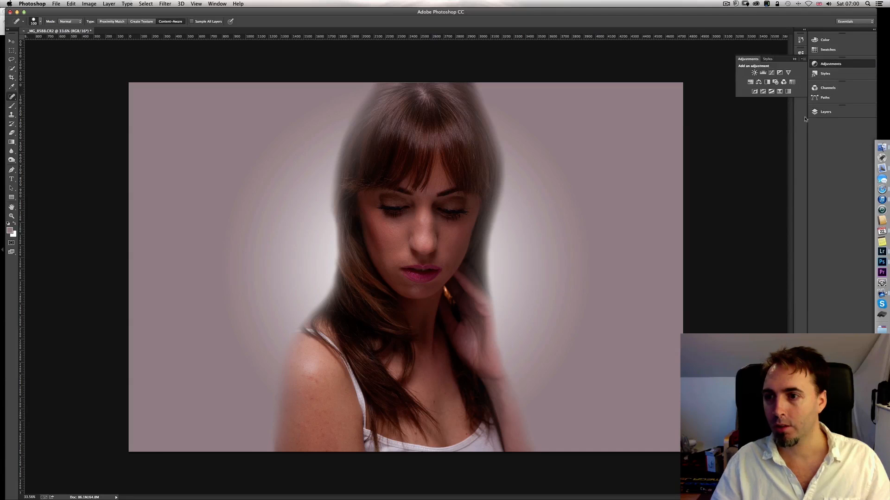
click(779, 74)
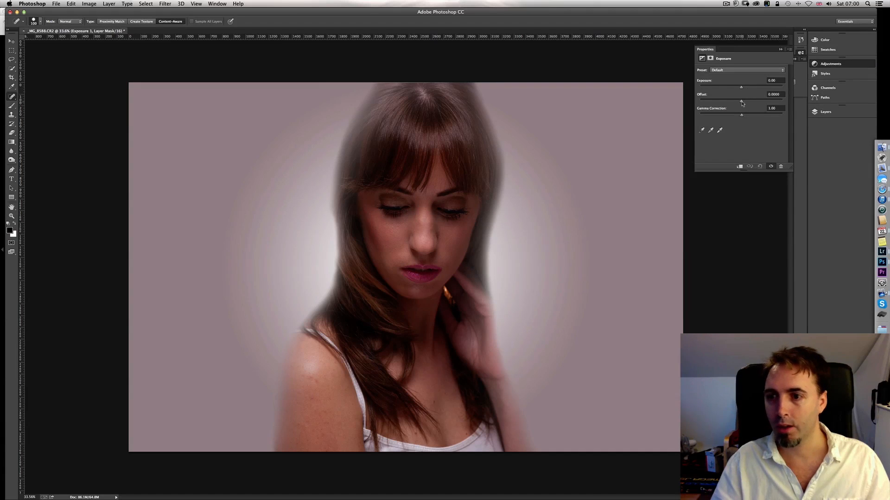
drag(742, 101, 743, 103)
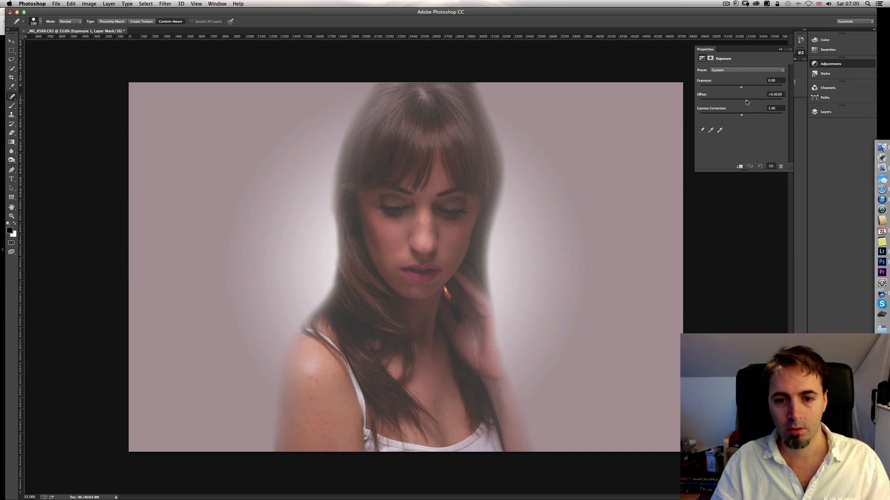
Step: Flatten the Exposure adjustment layer together with the Background layer
click(825, 112)
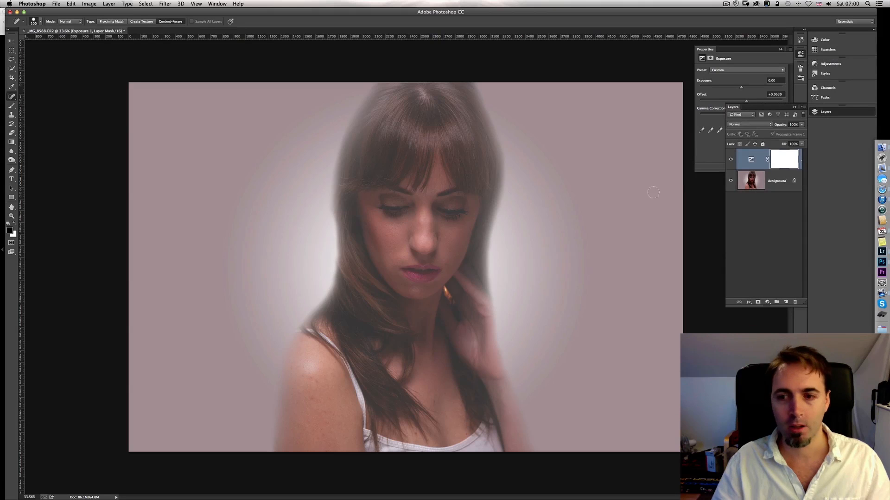
click(779, 181)
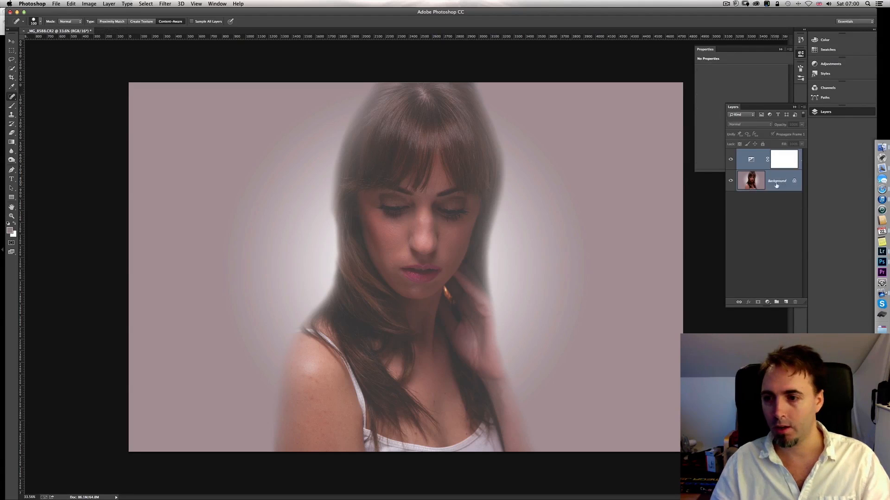
right_click(779, 183)
click(798, 234)
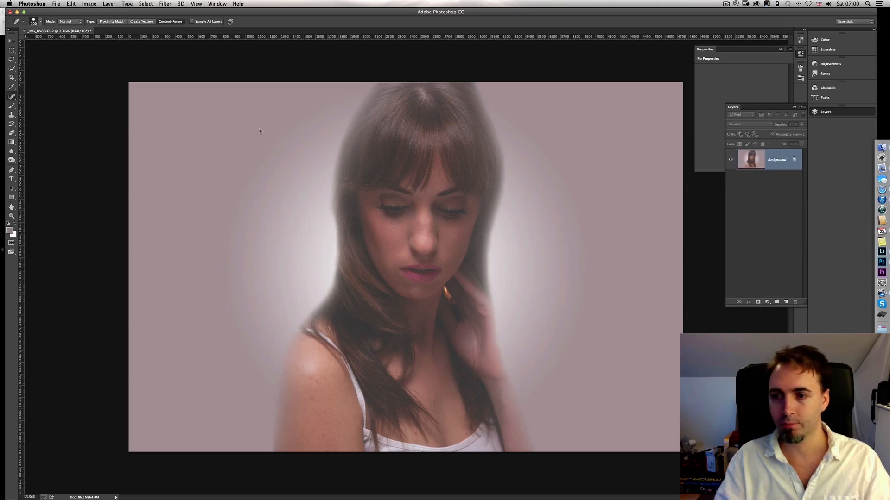
Step: Save the image as the TIFF file _MG_8588-fr.tif in the retouche folder without compression, and close it
click(56, 5)
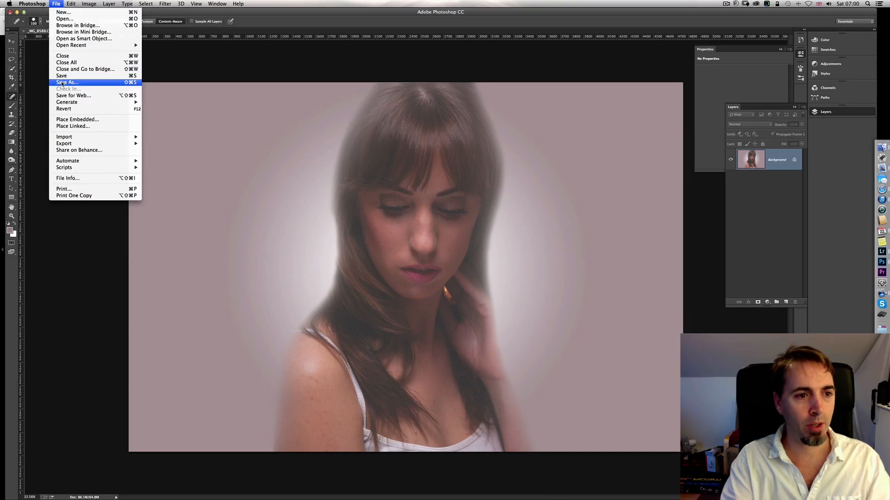
click(62, 83)
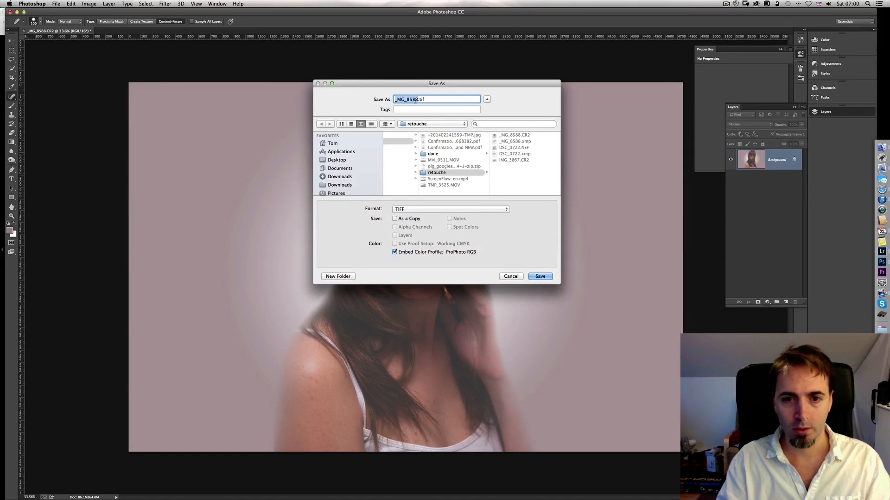
click(418, 99)
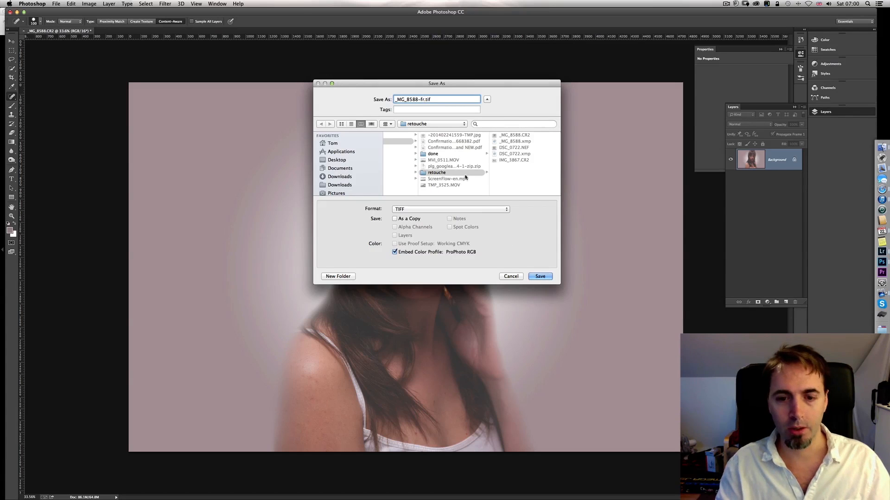
click(541, 276)
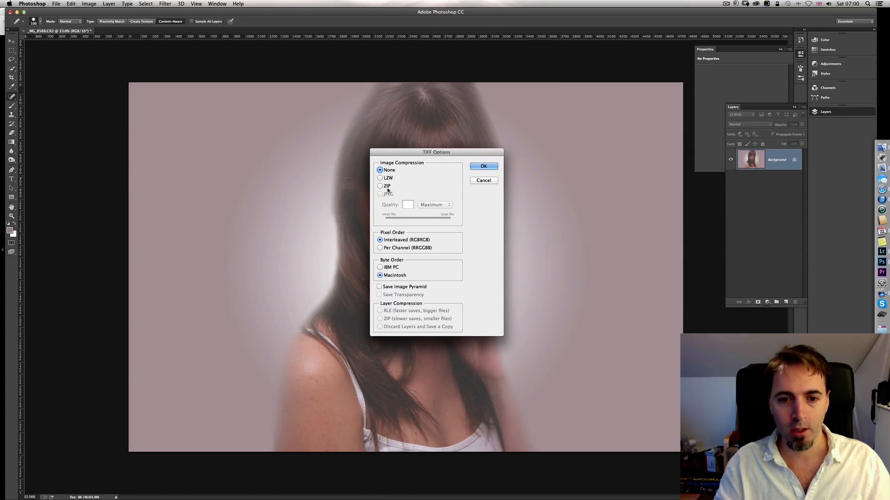
click(494, 167)
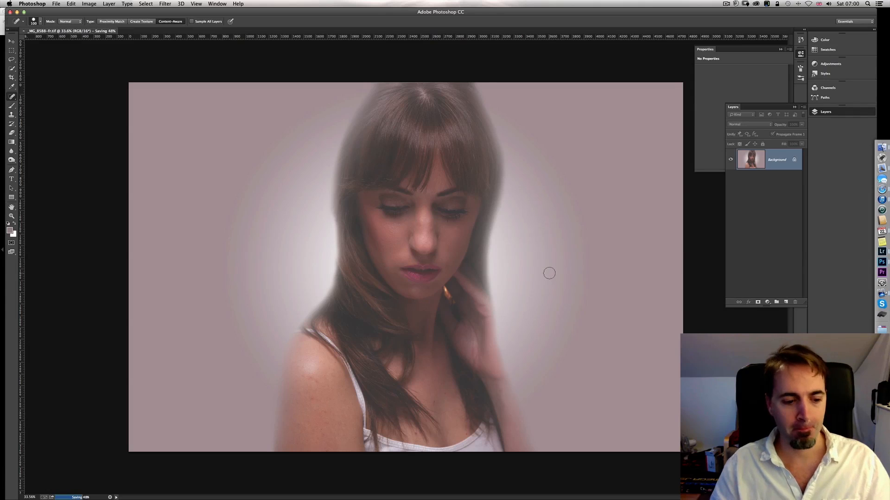
key(super+w)
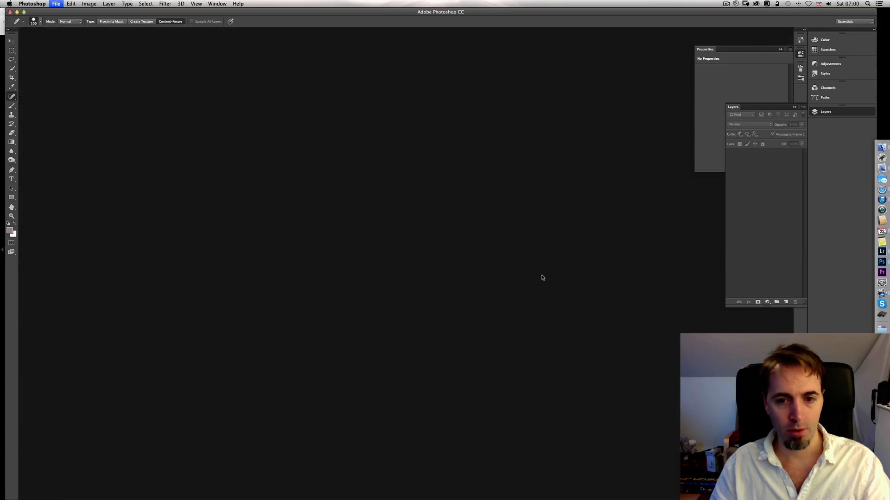
Step: Switch to Lightroom and crop _MG_8588-fr.tif on all four sides to a tight upright portrait of the woman's face and shoulder
key(super+Tab)
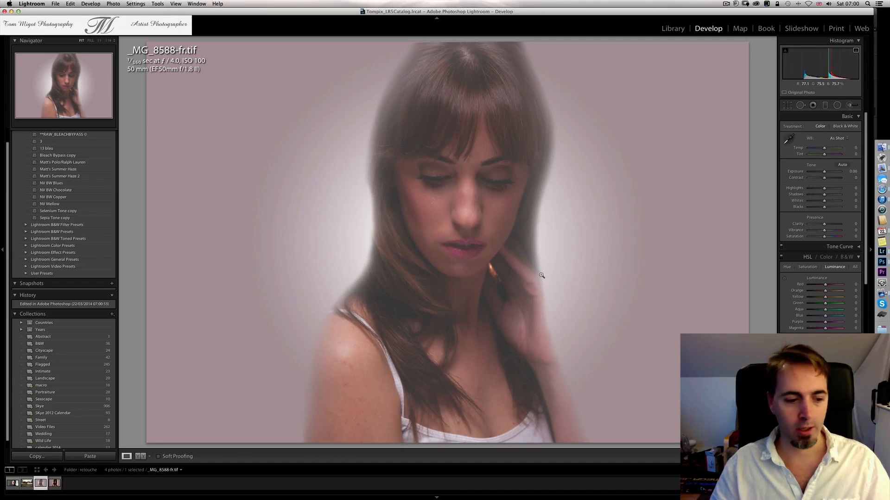
click(787, 105)
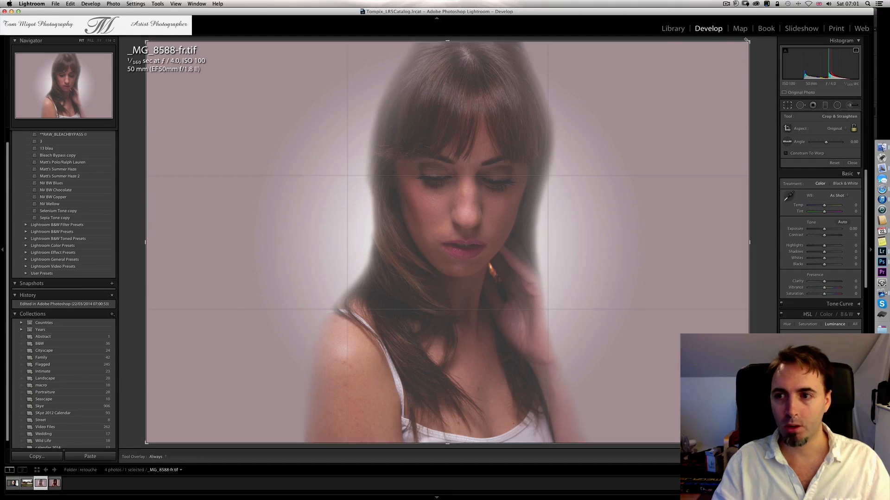
drag(447, 443, 450, 411)
drag(448, 74, 448, 91)
drag(749, 242, 641, 241)
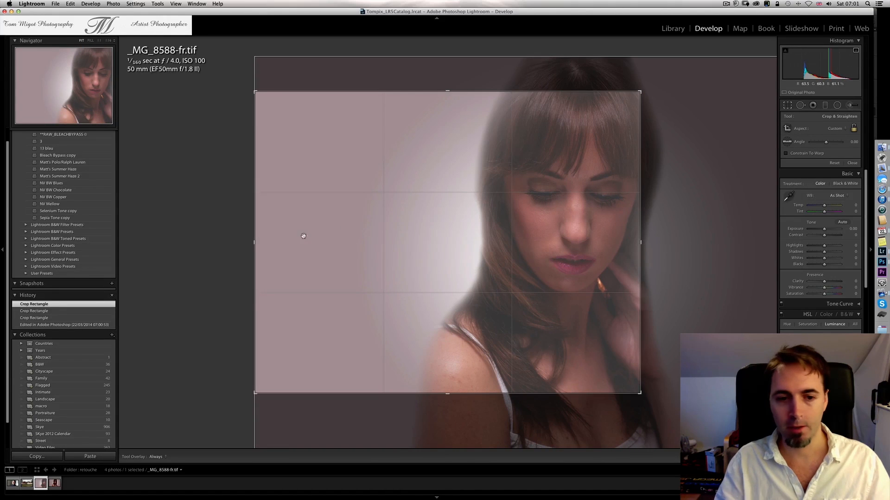
drag(252, 242, 337, 240)
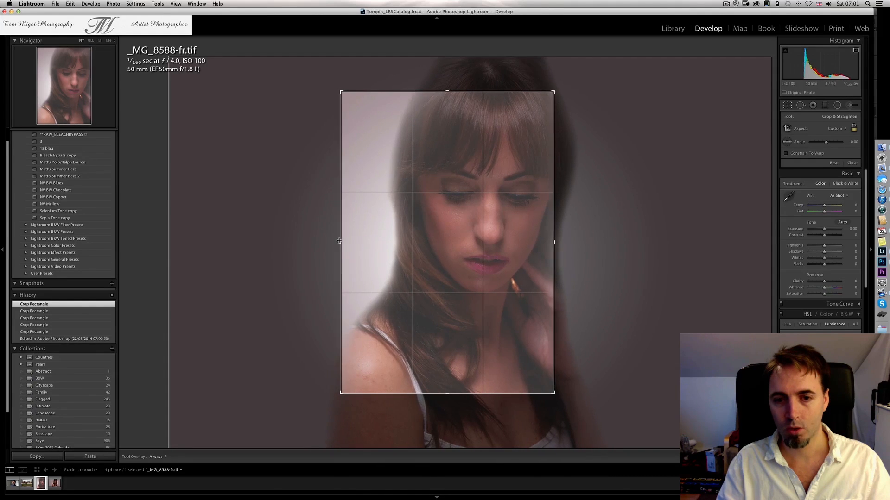
click(788, 107)
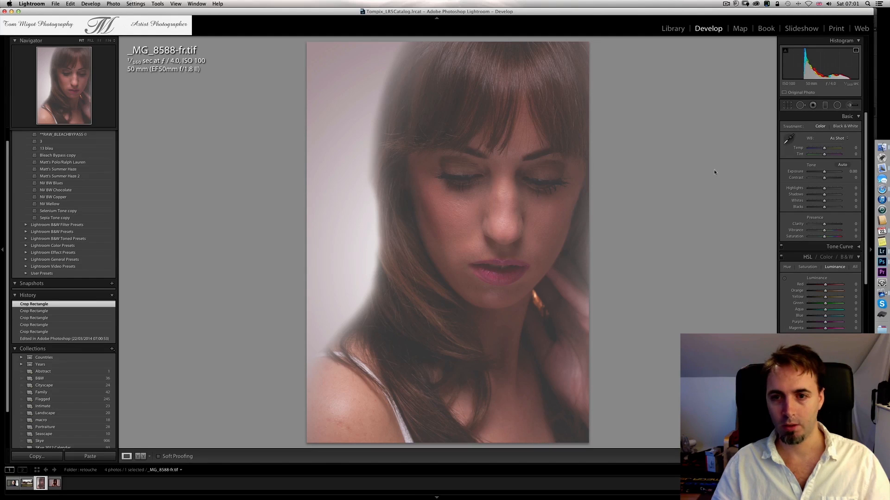
Step: Reopen the crop, shift the photo slightly upward within the frame, and apply it
key(r)
drag(491, 226, 514, 217)
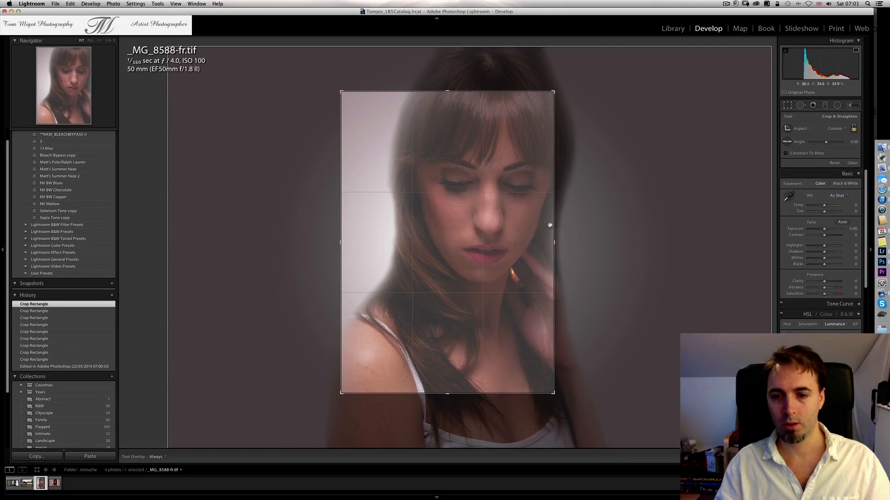
click(787, 105)
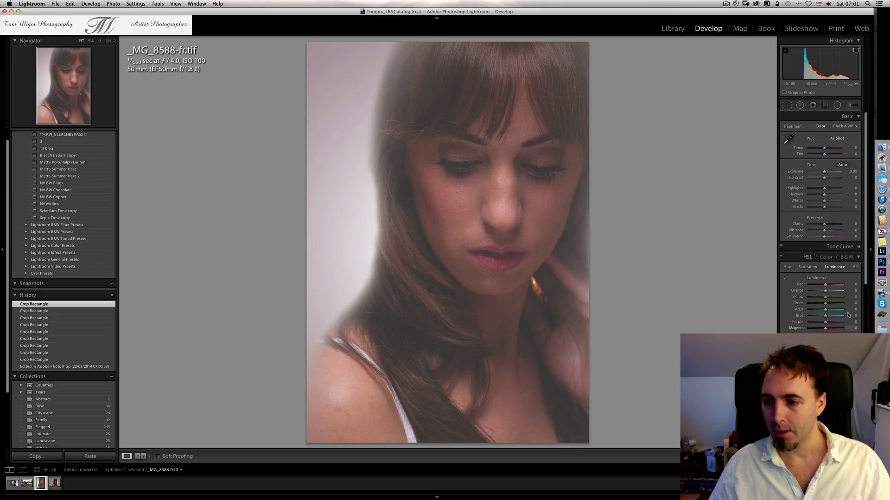
Step: Lighten the edges with a post-crop vignette amount of 32, and tint the split-toning shadows with hue 236 and saturation 20
scroll(867, 281, down, 10)
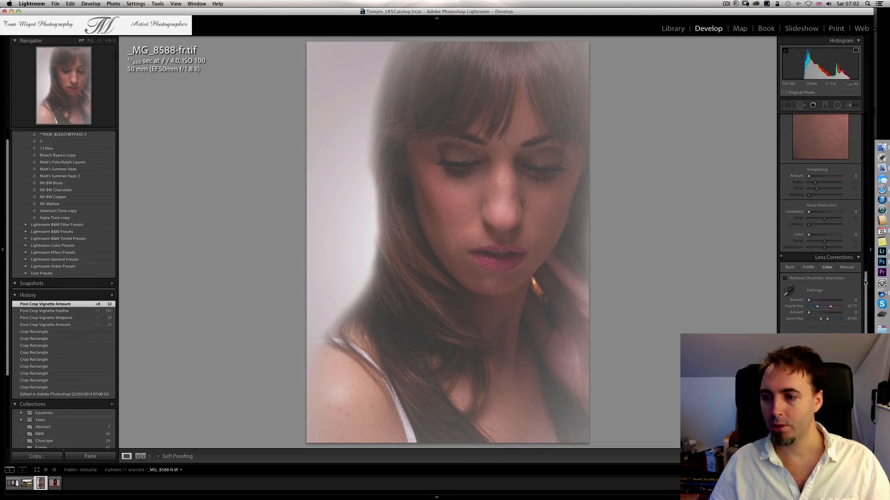
scroll(839, 258, up, 10)
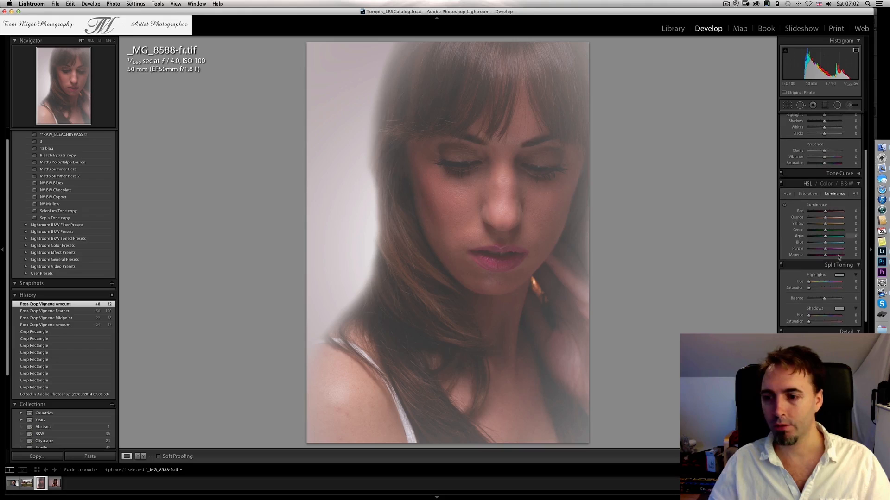
click(839, 309)
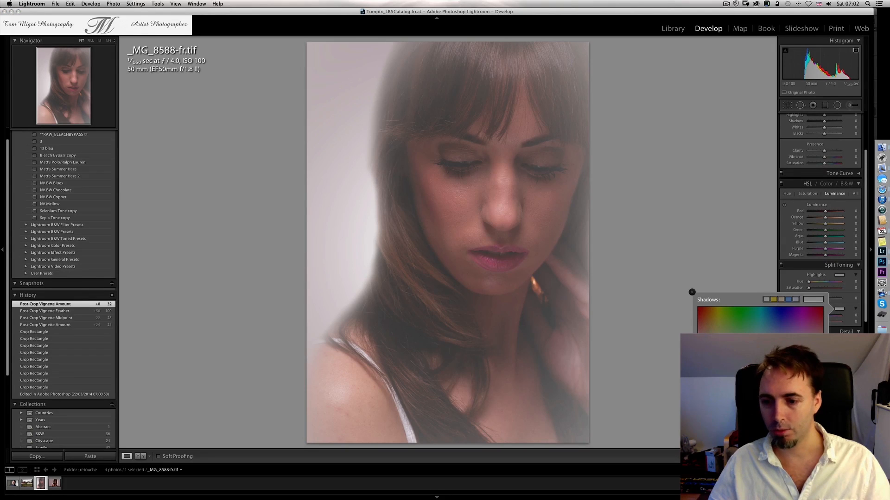
drag(712, 330, 765, 328)
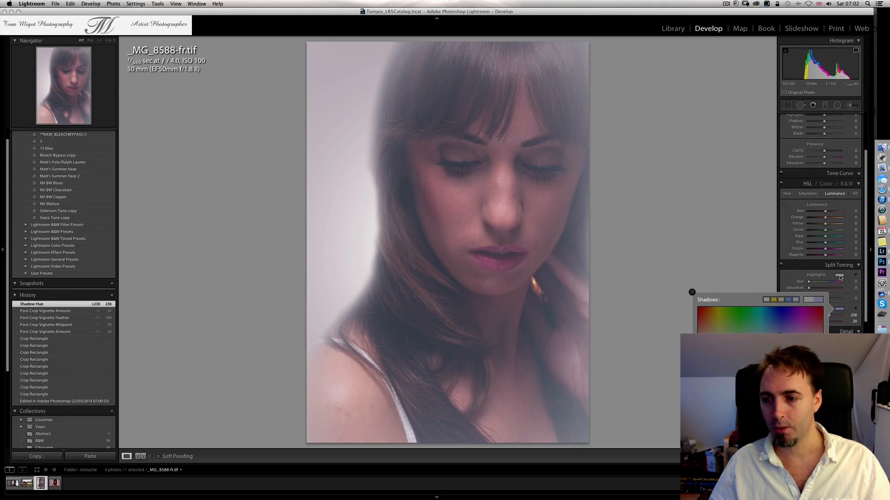
Step: Tint the split-toning highlights with hue 18 and saturation 7
click(840, 276)
click(701, 304)
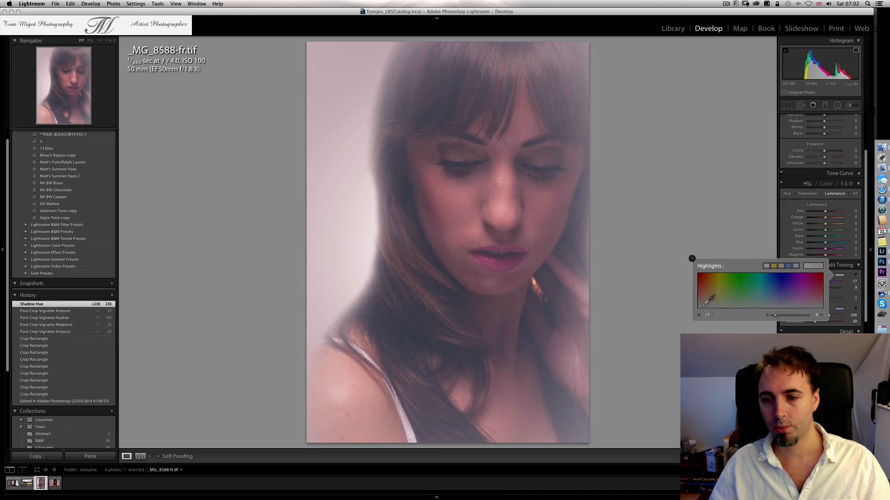
drag(708, 302, 706, 303)
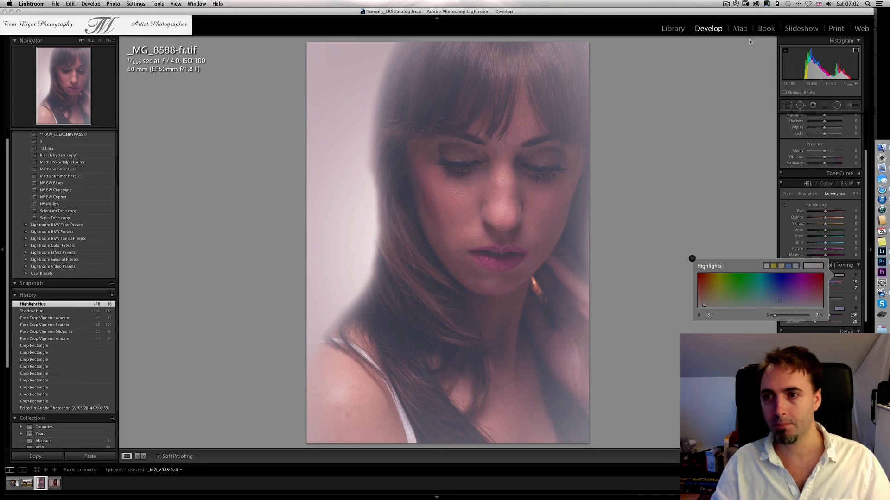
click(726, 4)
click(735, 26)
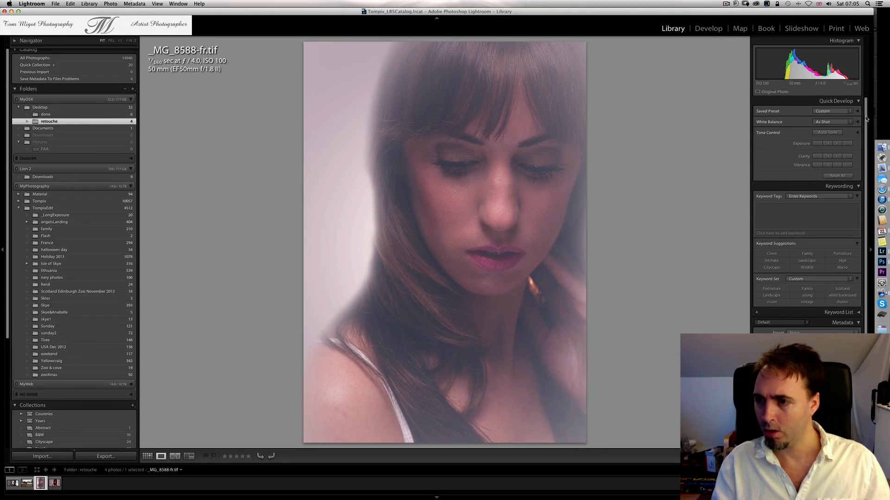
Step: Return to the Develop module and raise the portrait's Shadows to +43
click(715, 33)
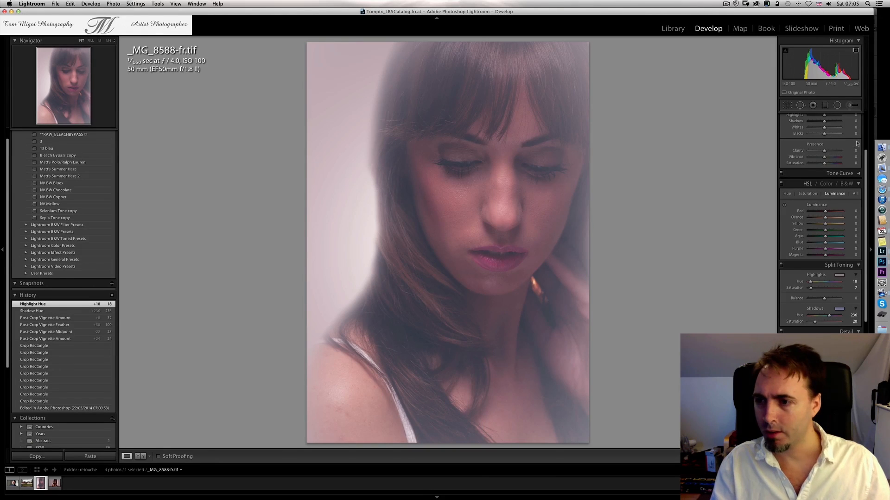
scroll(832, 189, up, 5)
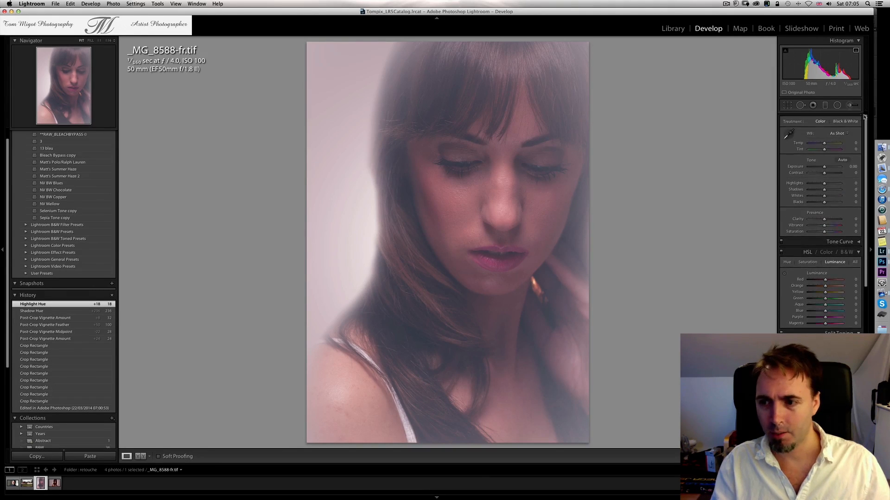
drag(826, 193, 831, 195)
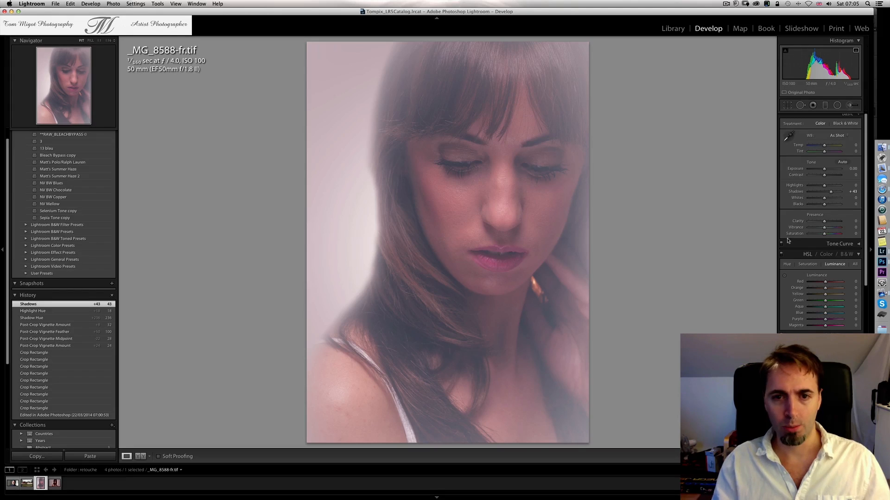
Step: View the finished portrait with the surrounding interface dimmed, and restore the normal display
key(l)
key(l)
key(l)
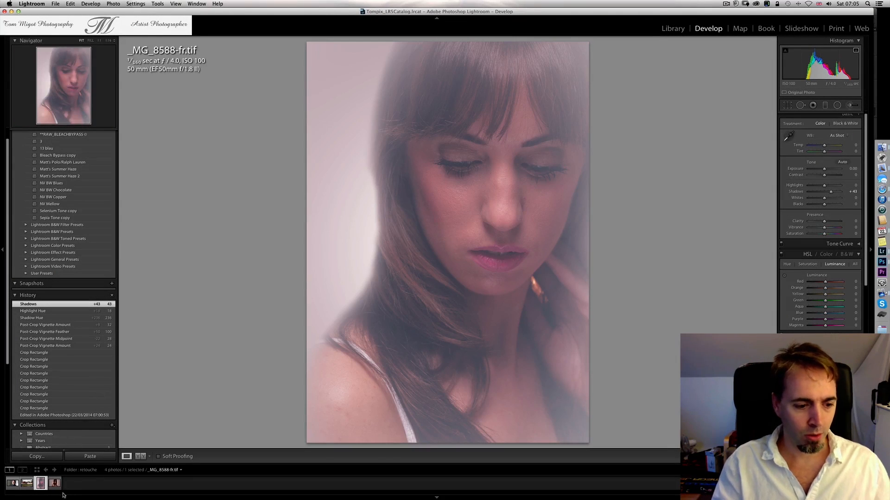
Step: Compare _MG_8588-fr.tif side by side with the original _MG_8588.CR2 in the Library, with the surrounding interface blacked out
super+click(54, 483)
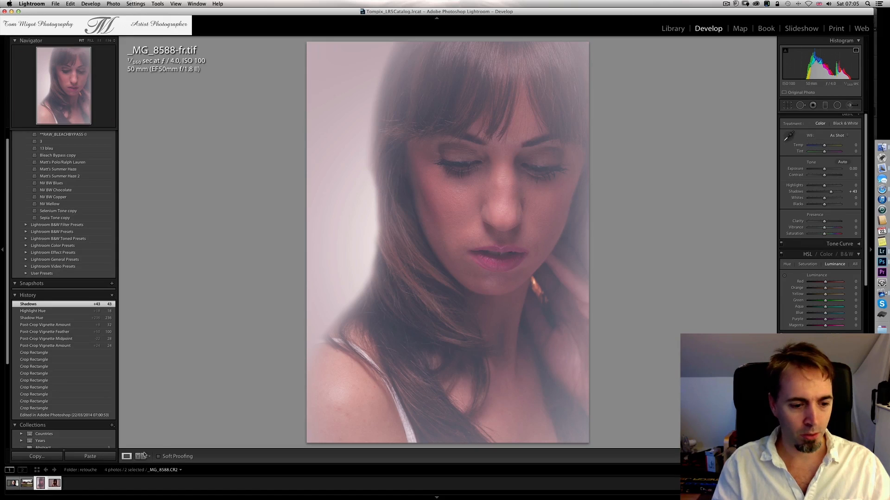
click(673, 28)
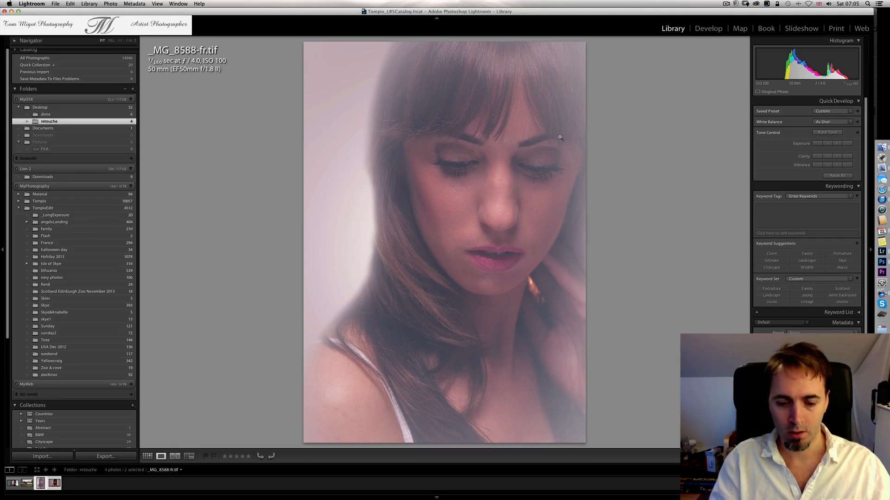
click(174, 457)
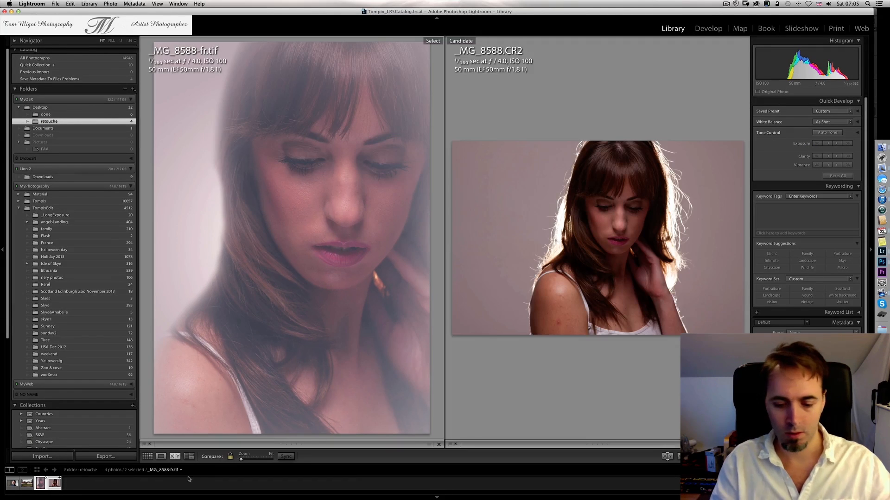
key(l)
key(l)
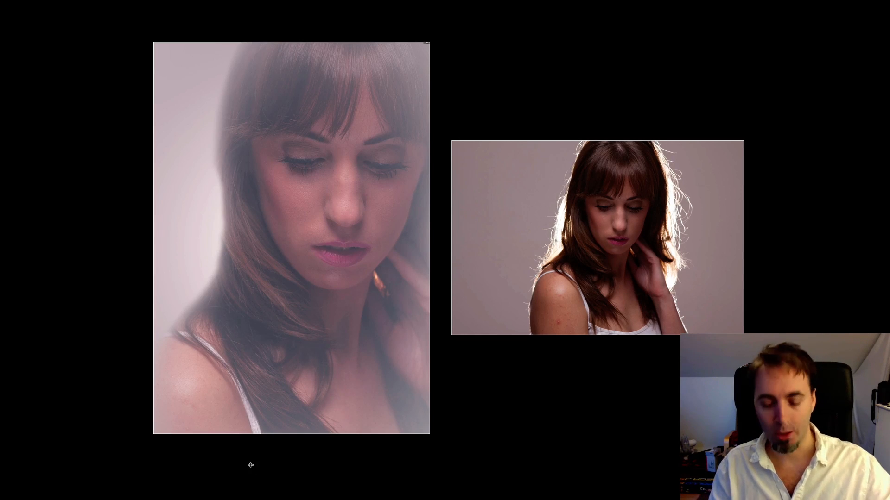
key(l)
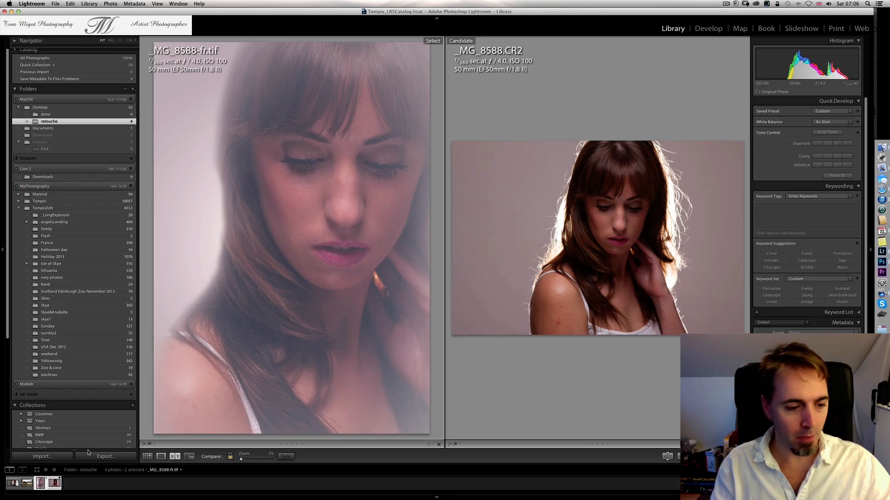
Step: Open DSC_0722.NEF in the Develop module and clear its editing history
click(17, 485)
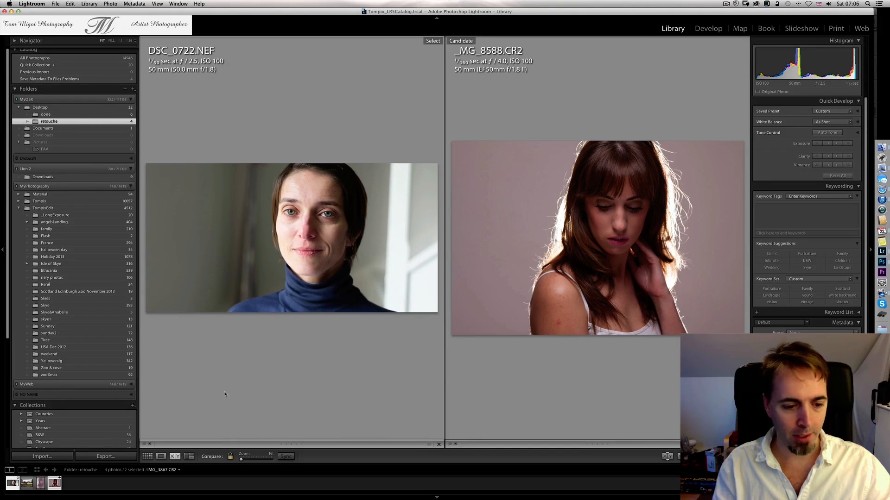
click(160, 460)
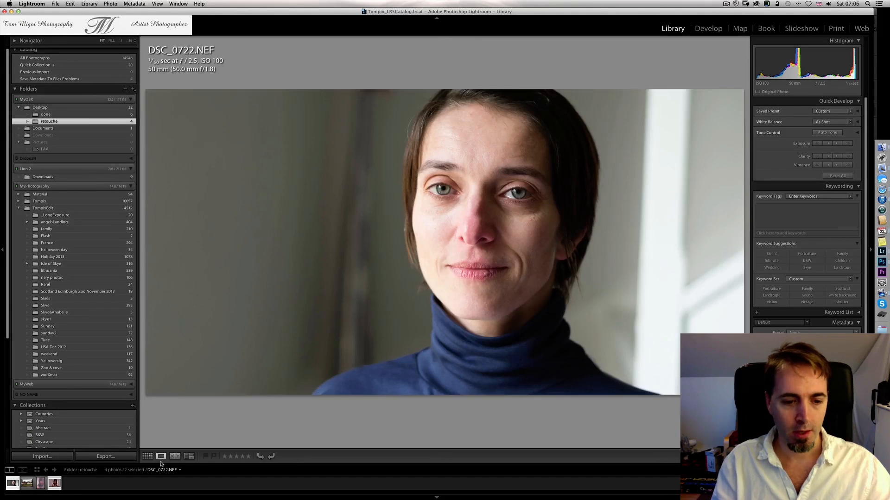
click(709, 29)
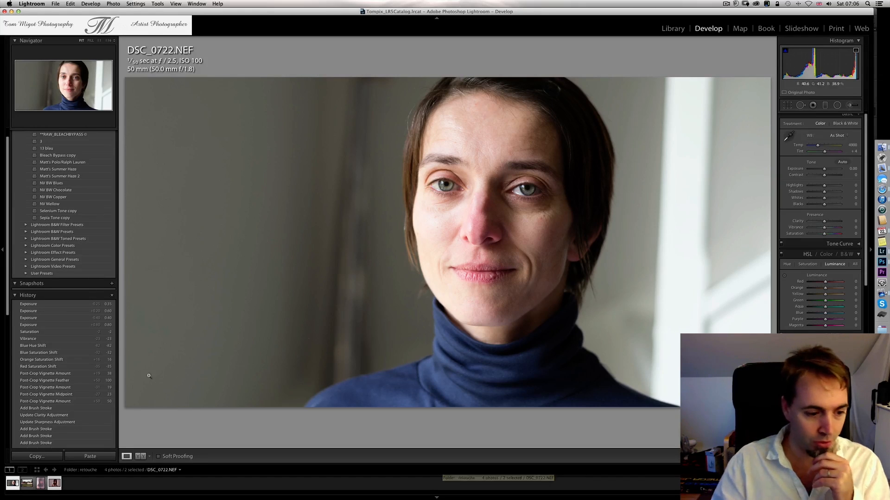
click(112, 296)
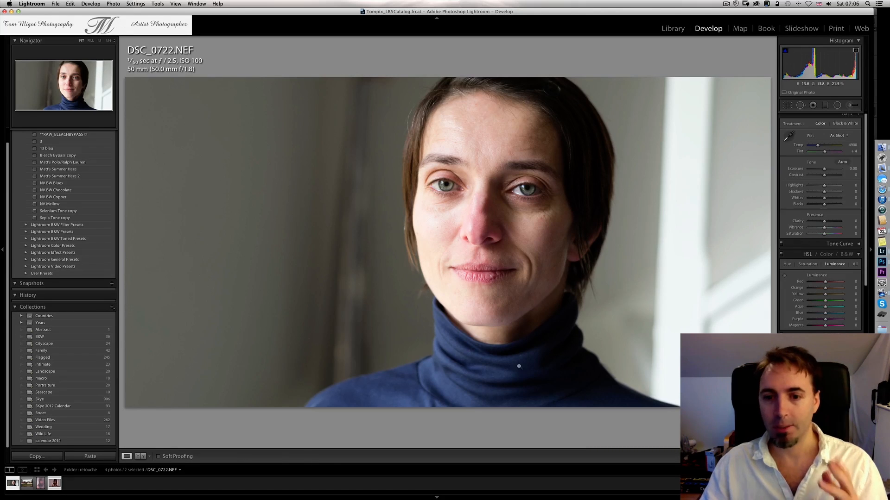
Step: Crop both sides of DSC_0722.NEF to frame the woman in the blue turtleneck more tightly
click(787, 105)
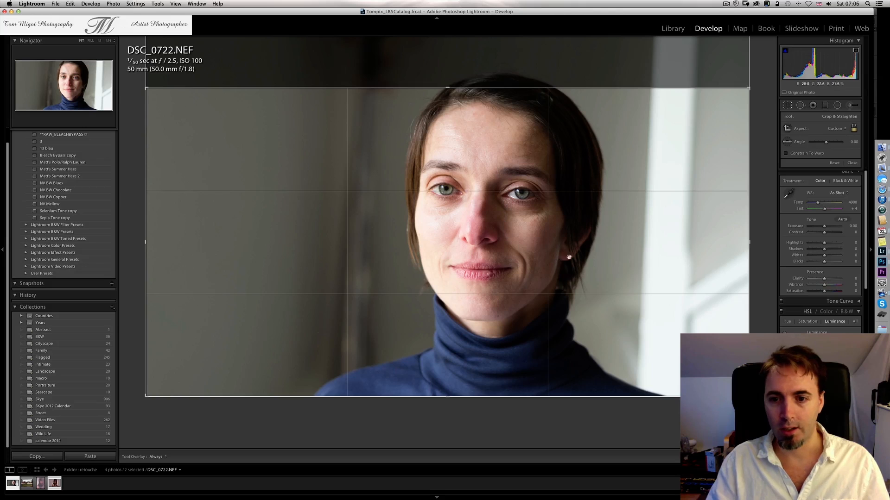
drag(749, 242, 700, 247)
drag(189, 241, 224, 244)
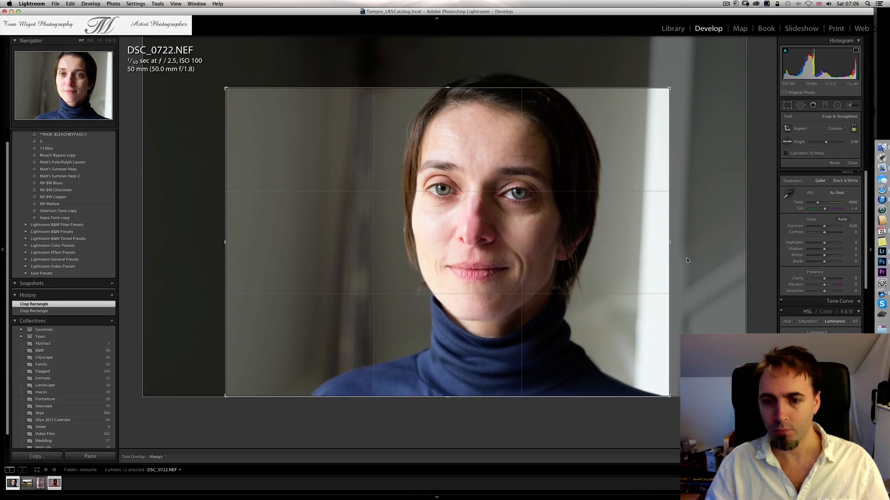
key(Return)
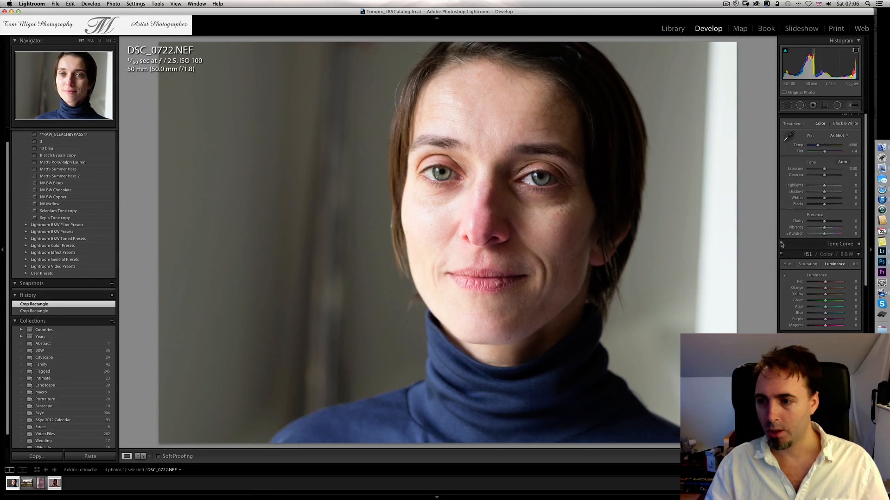
Step: Tint the split-toning shadows of DSC_0722.NEF green with hue 163 and saturation 11
scroll(866, 266, down, 5)
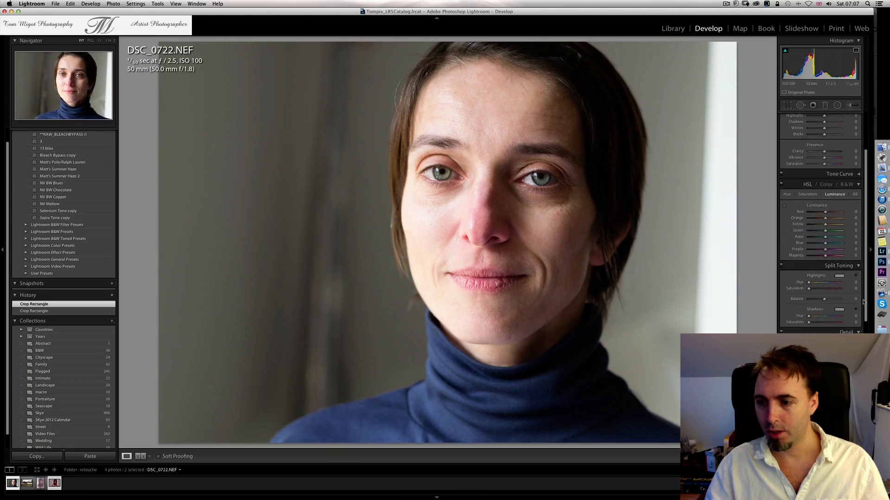
click(839, 309)
drag(712, 328, 755, 328)
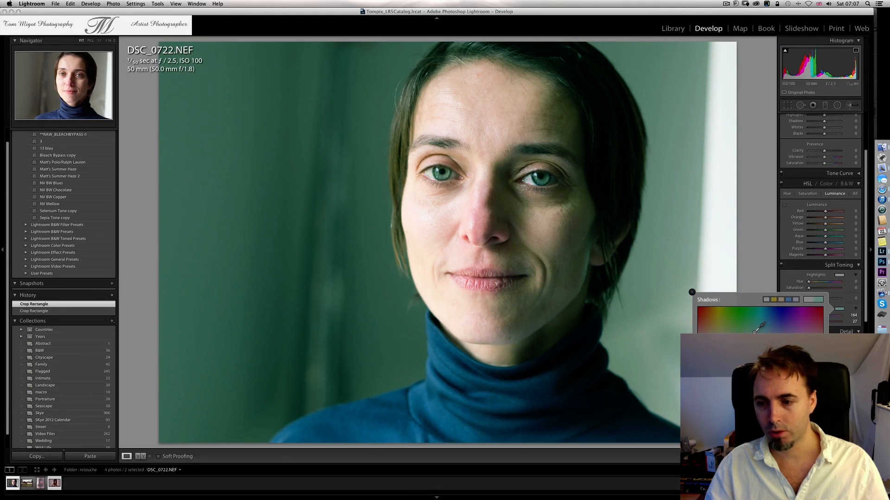
drag(760, 328, 762, 331)
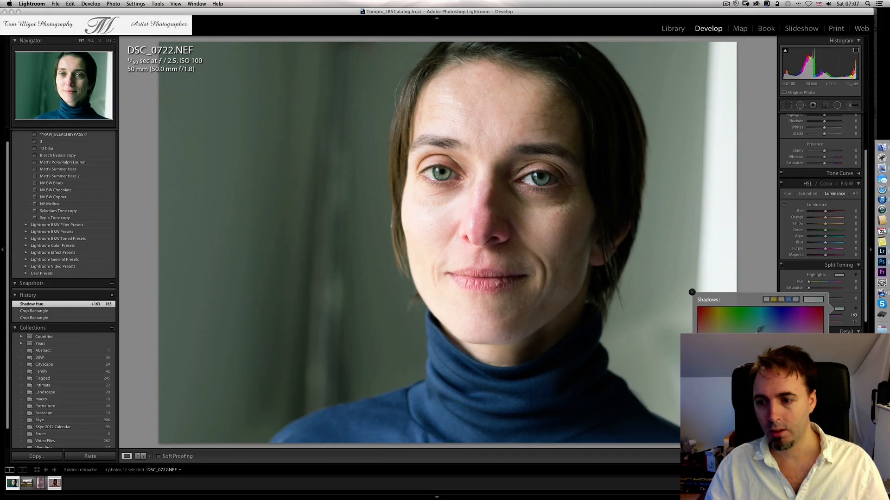
Step: Tint the split-toning highlights warm with hue 34 and saturation 22
click(839, 275)
click(704, 303)
drag(704, 301, 707, 304)
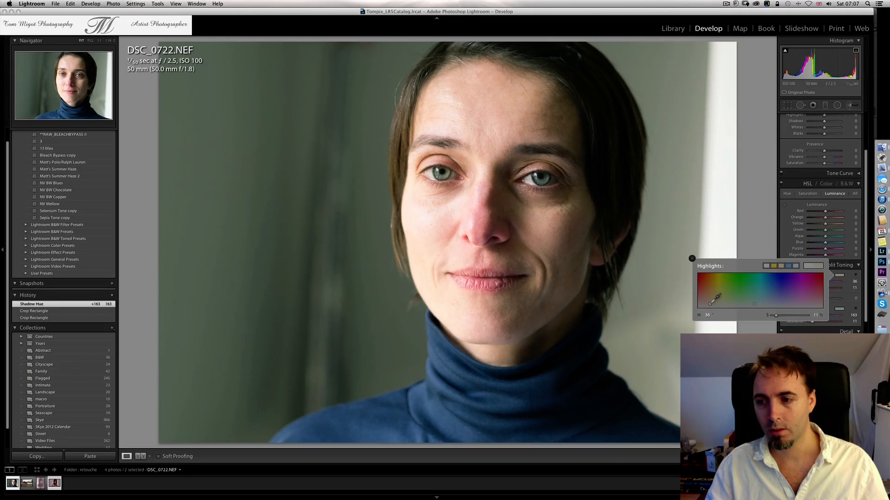
drag(709, 306, 709, 304)
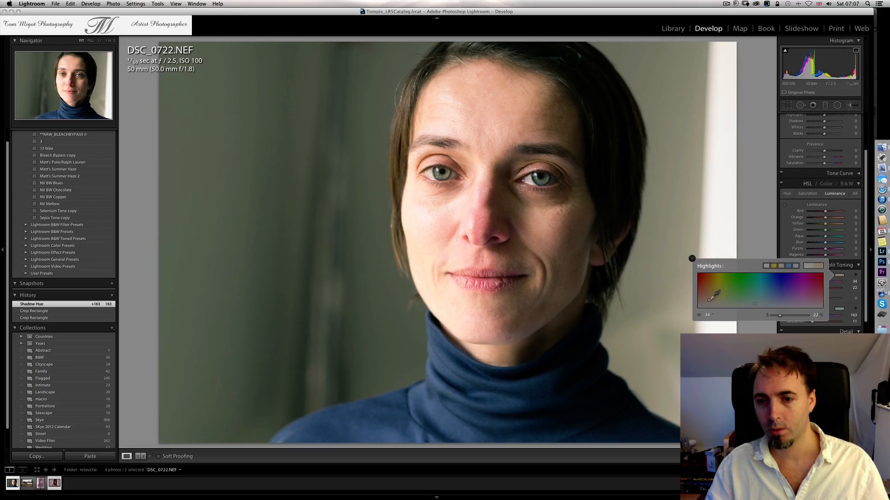
drag(710, 300, 709, 298)
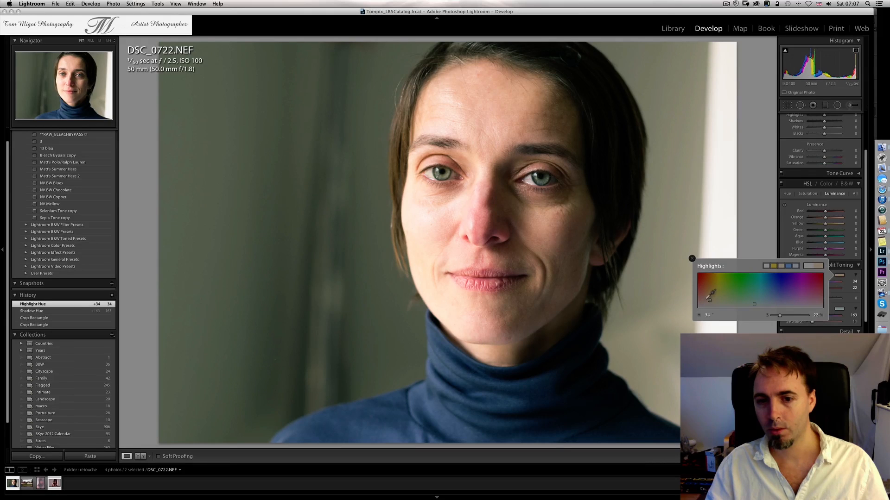
click(787, 222)
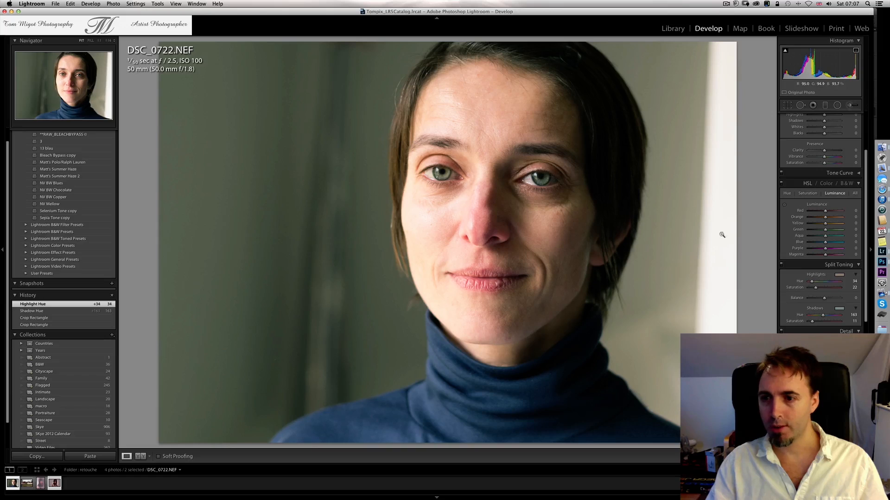
Step: Brush over the bright window strip beside the woman using highlights -100, shadows 0 and clarity -100
scroll(857, 164, up, 5)
click(850, 106)
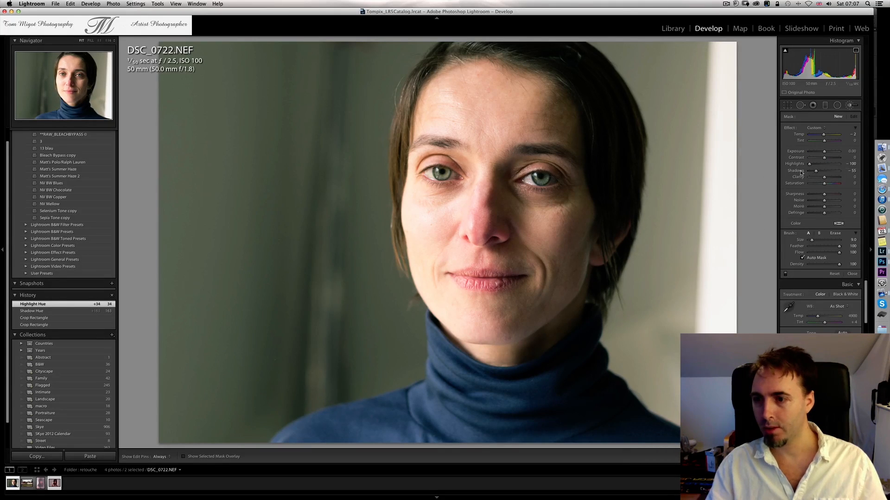
drag(799, 180, 770, 177)
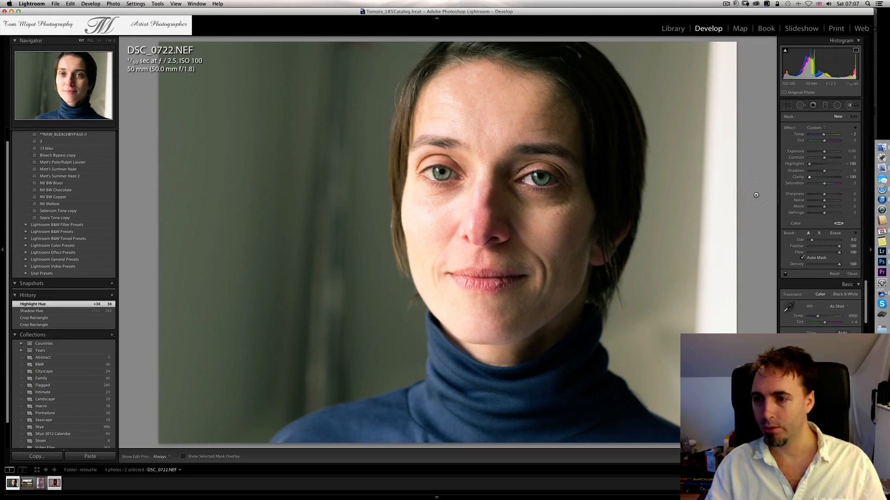
scroll(725, 70, up, 3)
scroll(724, 67, up, 1)
key(h)
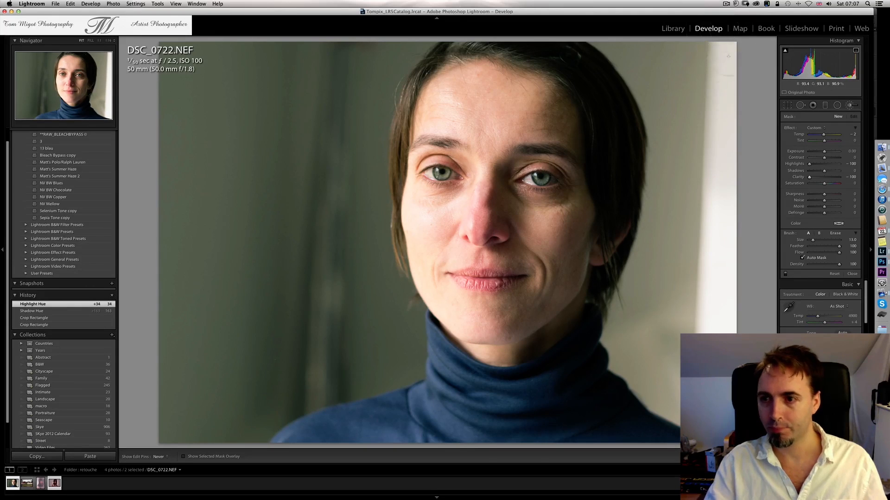
mouse_move(731, 143)
mouse_down()
mouse_move(715, 213)
mouse_move(723, 334)
mouse_up()
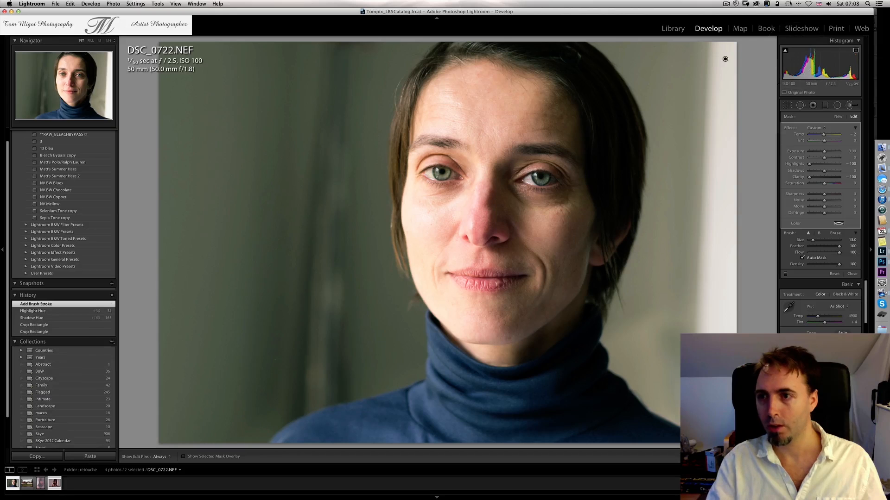
click(787, 3)
click(788, 23)
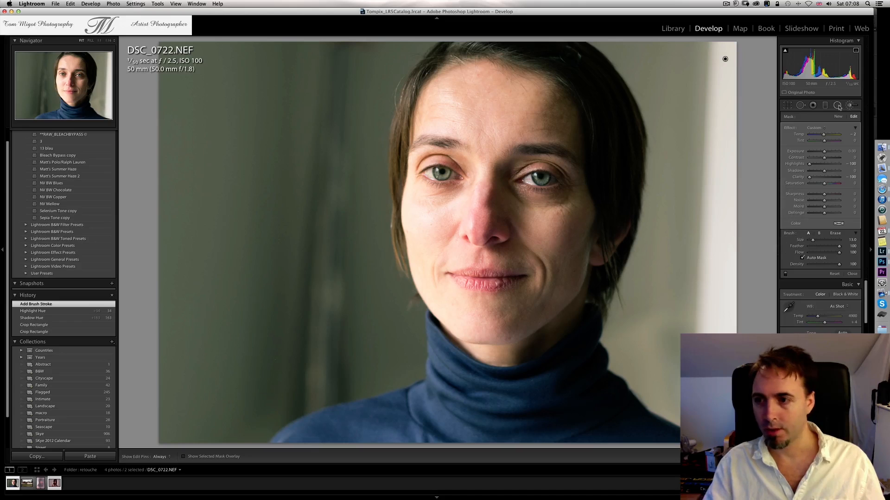
click(853, 106)
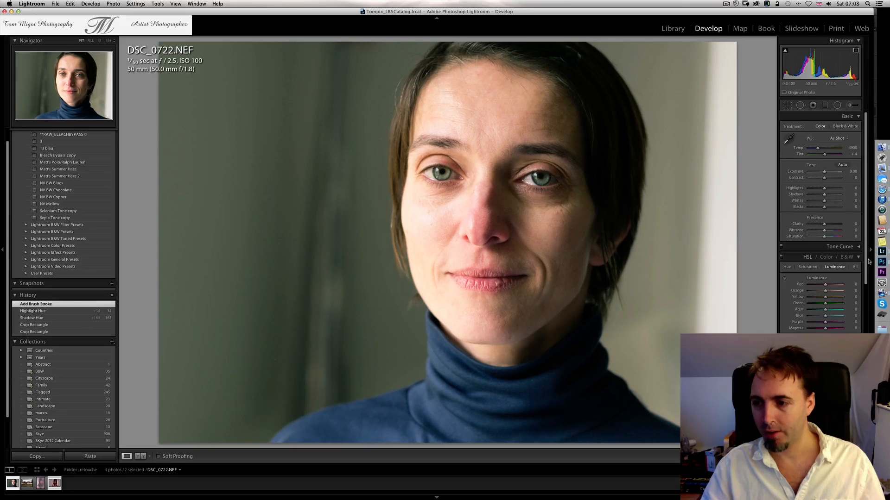
Step: Add a light post-crop vignette around the portrait with its feather at 100
scroll(867, 263, down, 10)
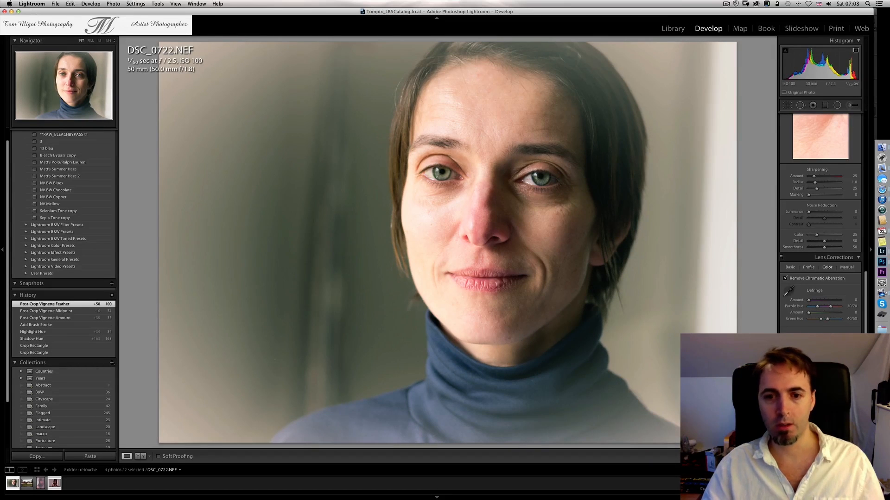
drag(867, 274, 870, 181)
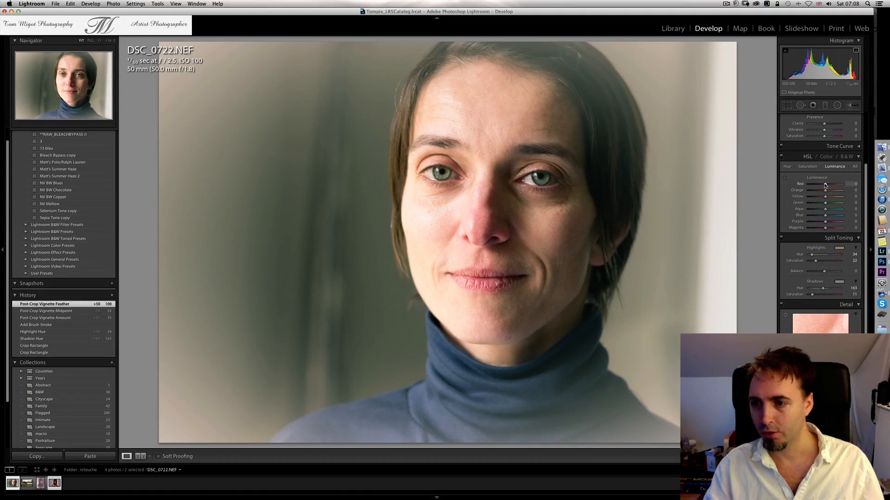
Step: Tone down the reds in the skin with red saturation -40 and red luminance +19
click(807, 167)
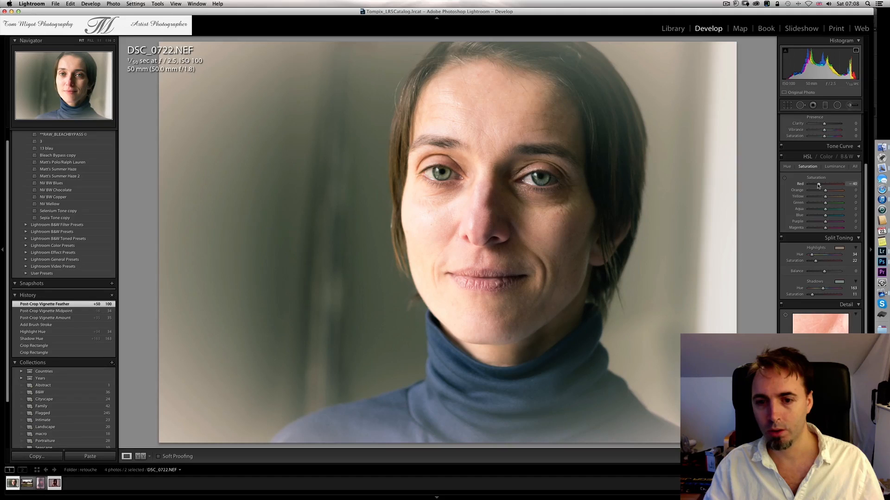
click(835, 166)
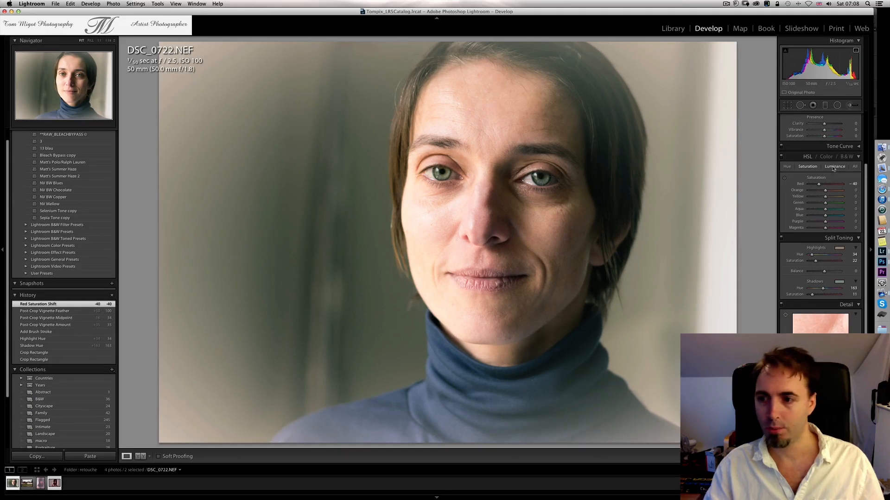
drag(825, 184, 826, 185)
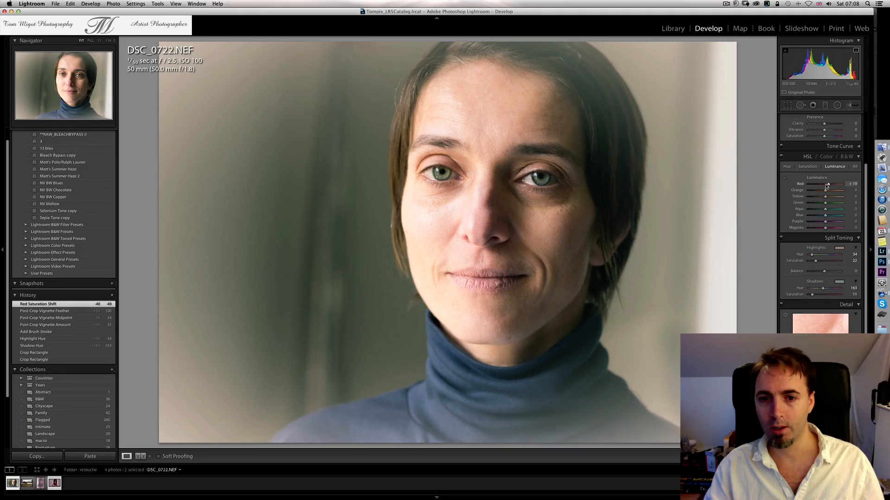
drag(827, 186, 827, 186)
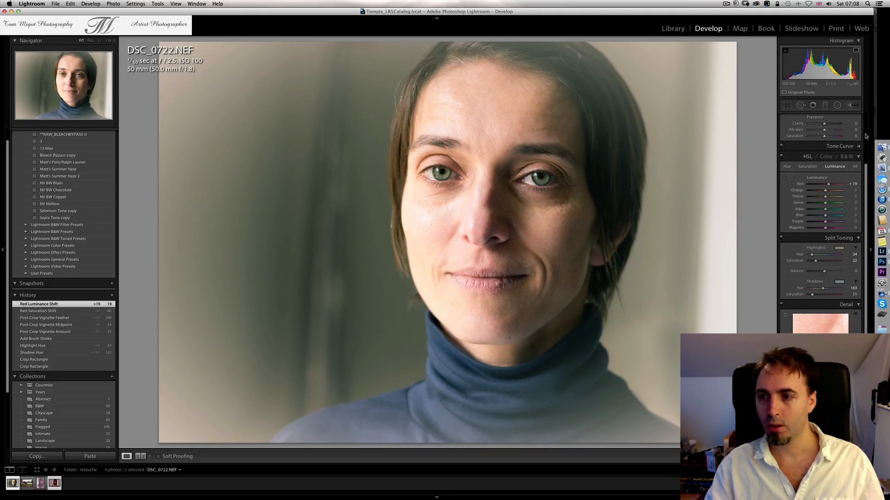
Step: Paint the Soften Skin brush effect over the woman's face with a brush size of about 11
scroll(865, 135, up, 3)
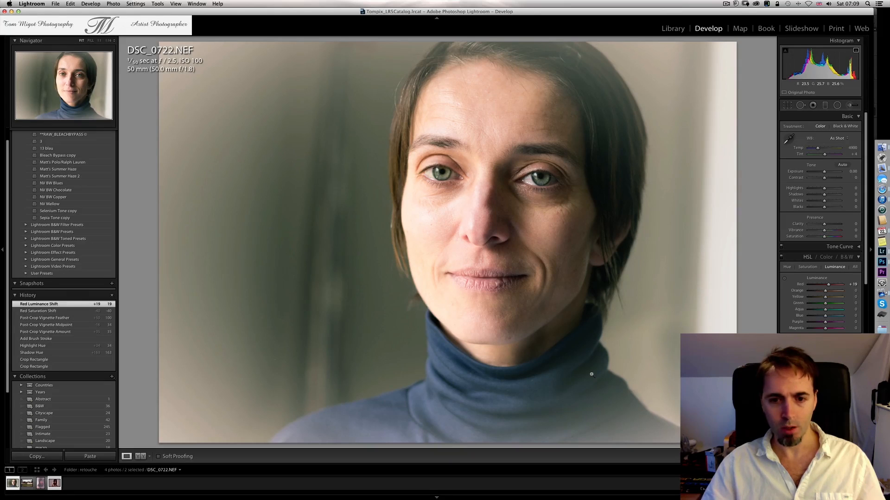
click(849, 105)
click(817, 128)
click(821, 218)
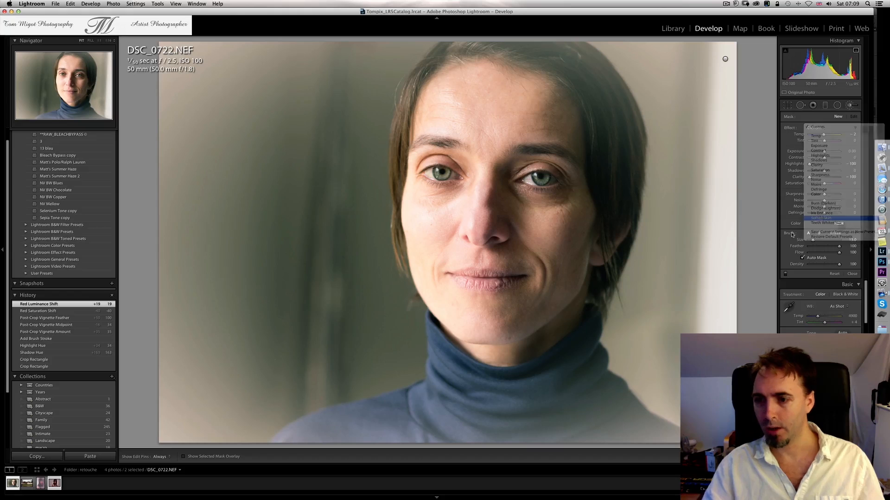
key(bracketleft)
key(bracketleft)
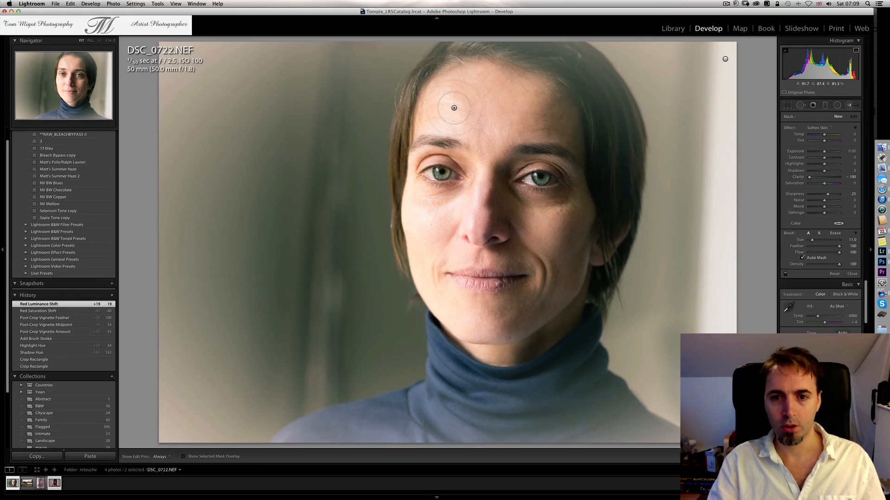
key(h)
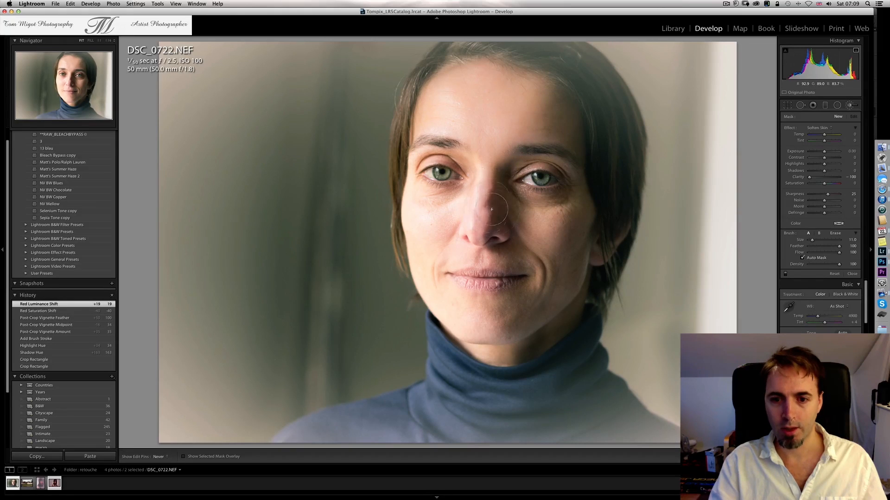
drag(489, 189, 464, 211)
Step: Soften the remaining skin on the nose, forehead and cheeks with a size 5 brush, and set the adjustment's clarity to -57
key(bracketleft)
key(bracketleft)
key(bracketleft)
key(bracketleft)
key(h)
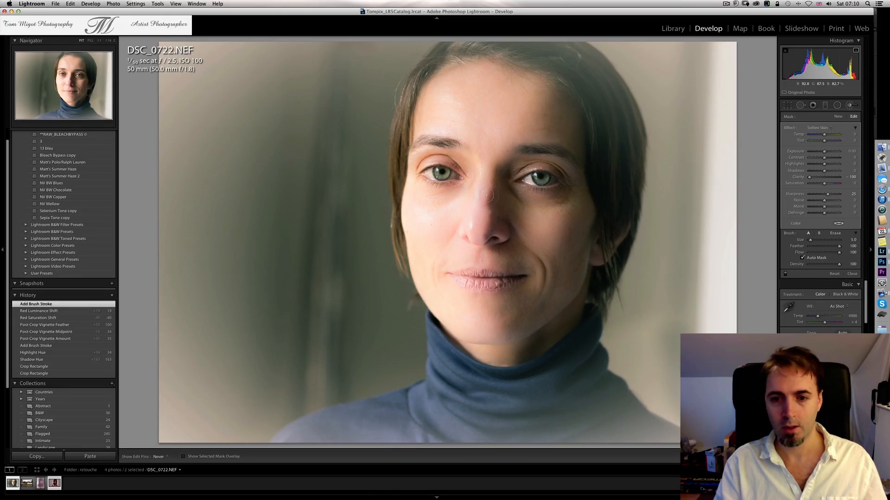
drag(483, 214, 449, 113)
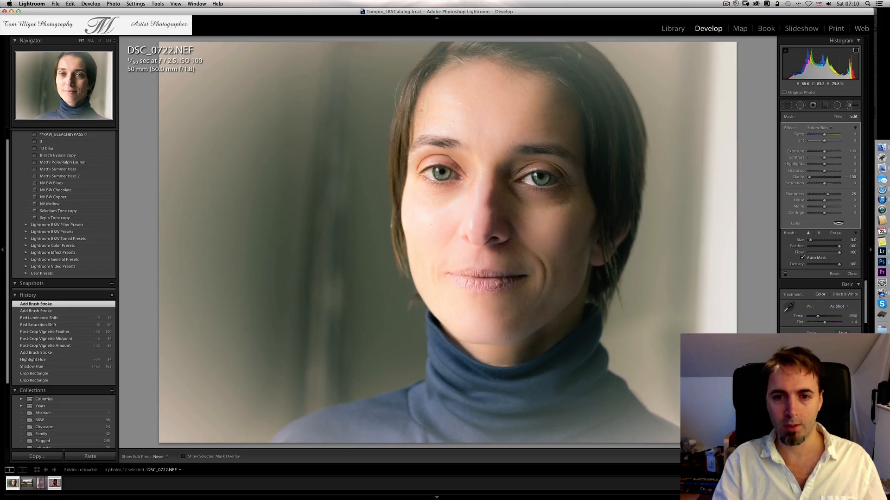
mouse_move(453, 62)
mouse_down()
mouse_move(533, 139)
mouse_move(552, 331)
mouse_up()
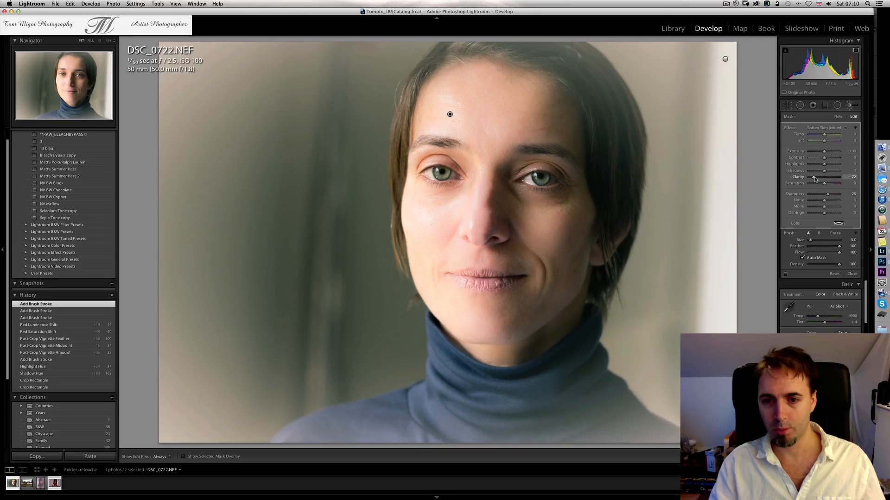
drag(817, 180, 818, 179)
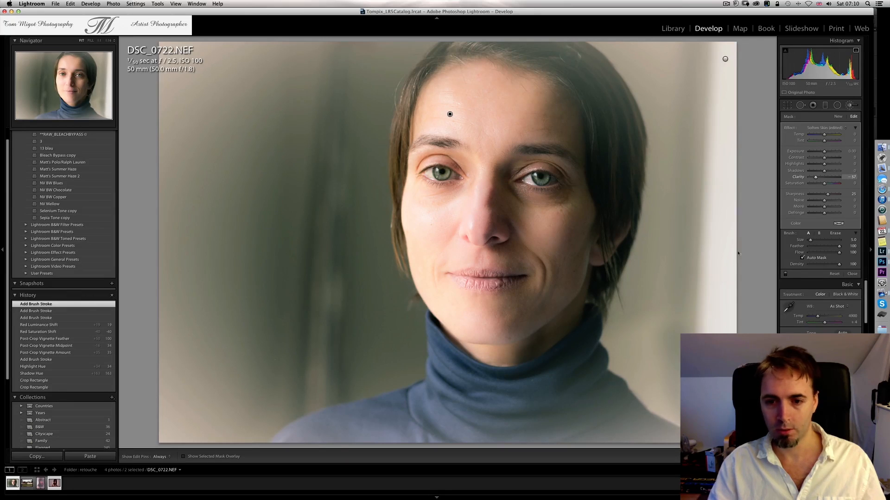
Step: Paint a new Sharpness brush adjustment over the eye nearest the window, with highlights 9, shadows 66 and sharpness 32
click(837, 117)
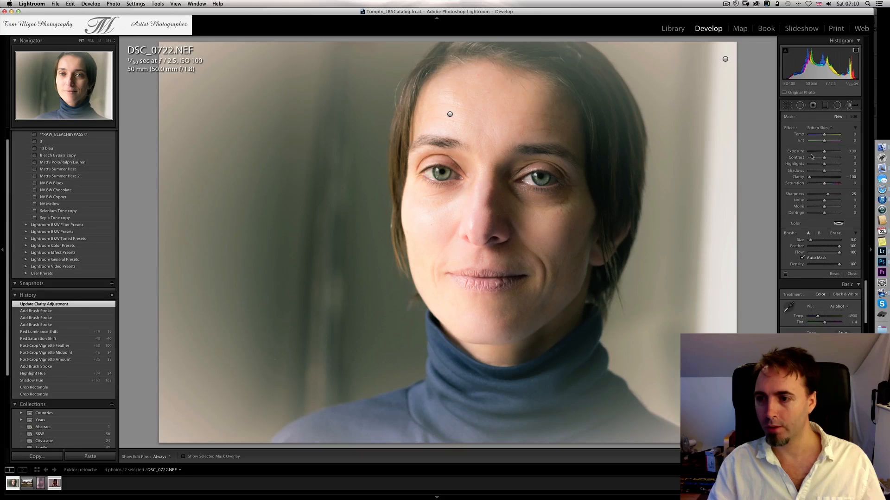
click(818, 128)
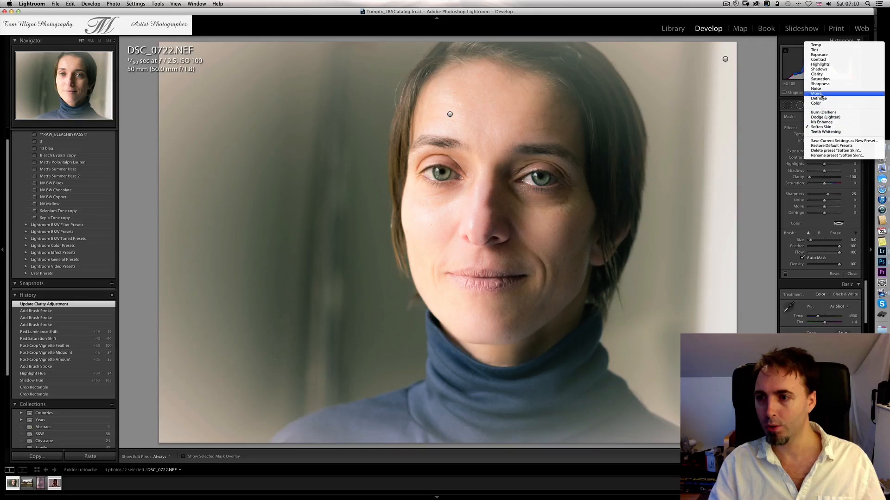
click(819, 84)
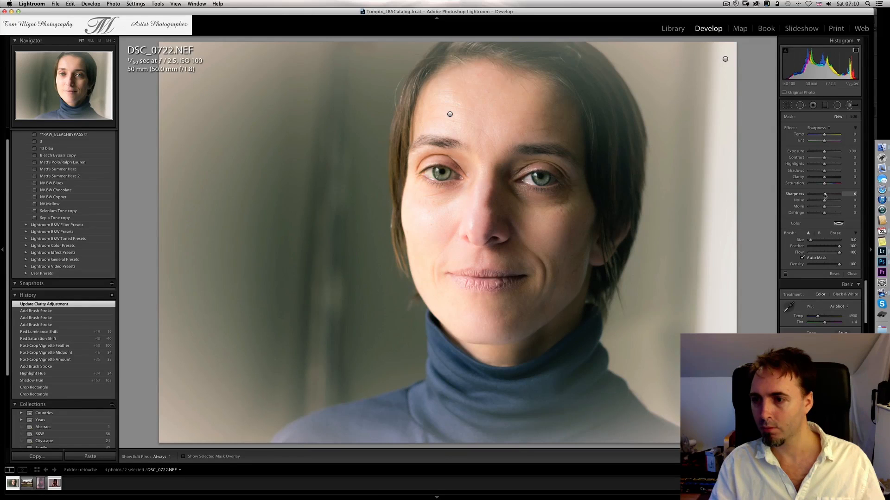
scroll(542, 179, down, 2)
key(h)
scroll(540, 180, down, 3)
click(542, 179)
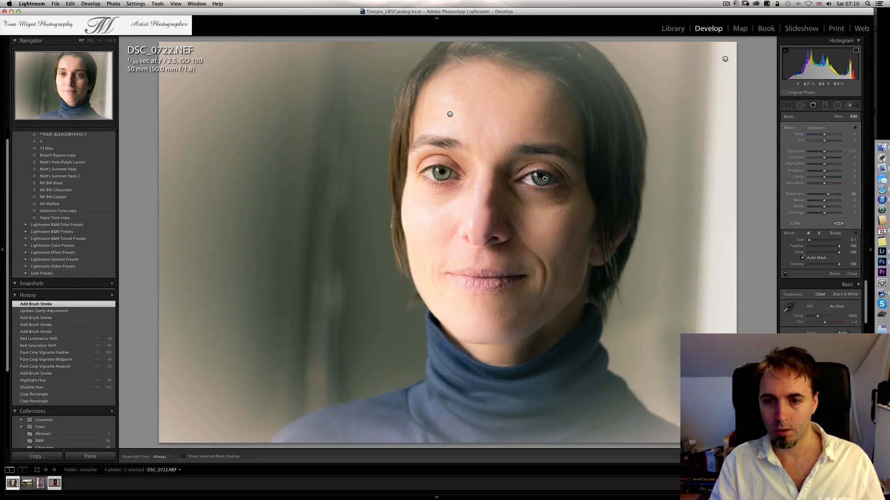
key(h)
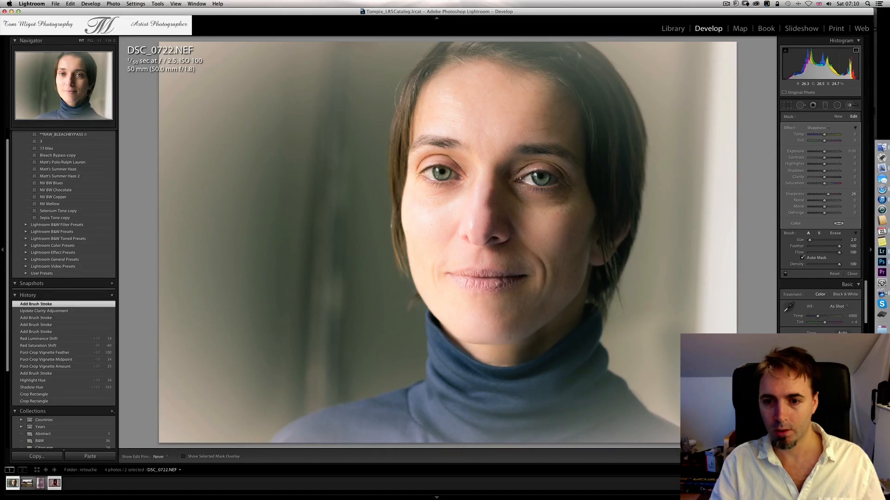
mouse_move(517, 185)
mouse_down()
mouse_move(561, 186)
mouse_move(546, 177)
mouse_up()
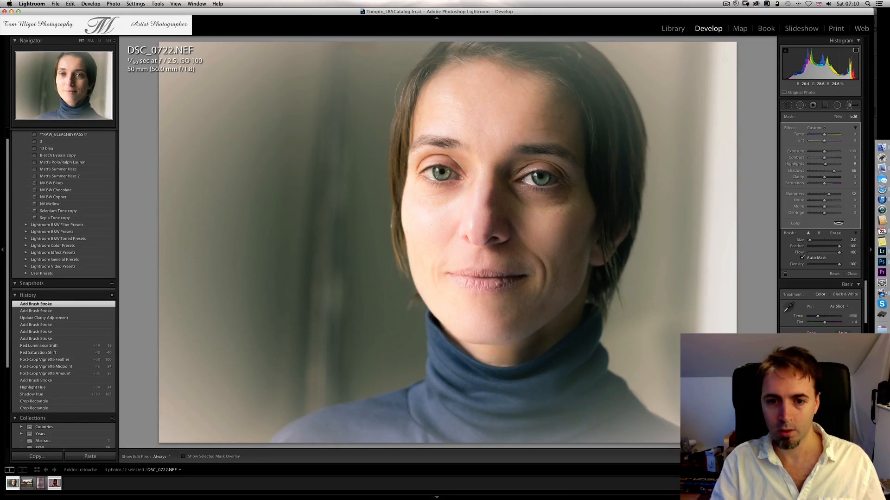
Step: Extend the eye sharpening adjustment to the other eye and set its clarity to 30
key(h)
click(445, 171)
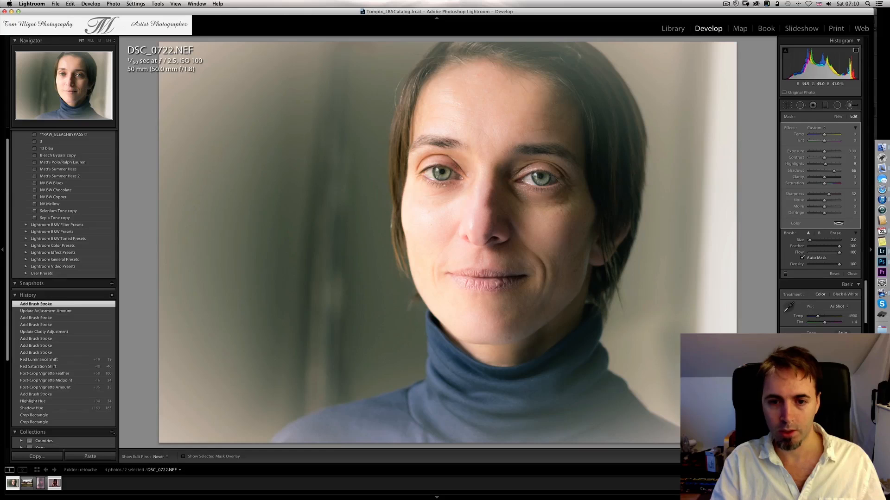
click(443, 171)
click(442, 172)
key(h)
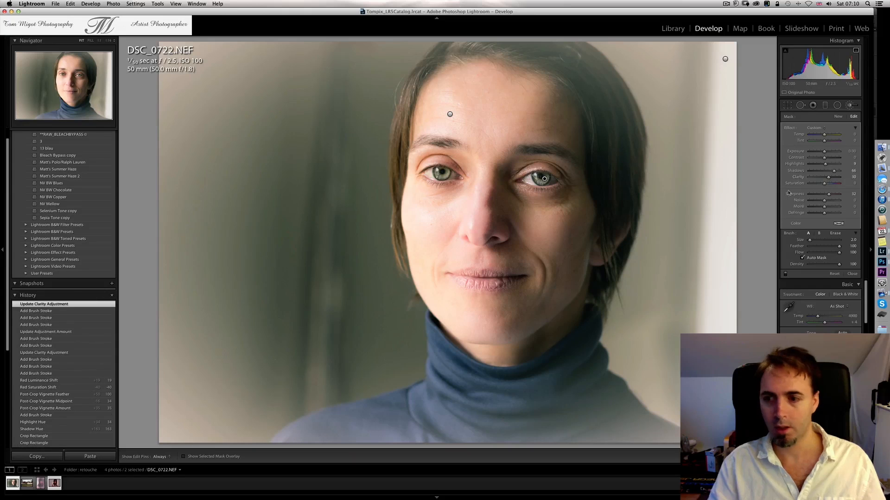
click(849, 105)
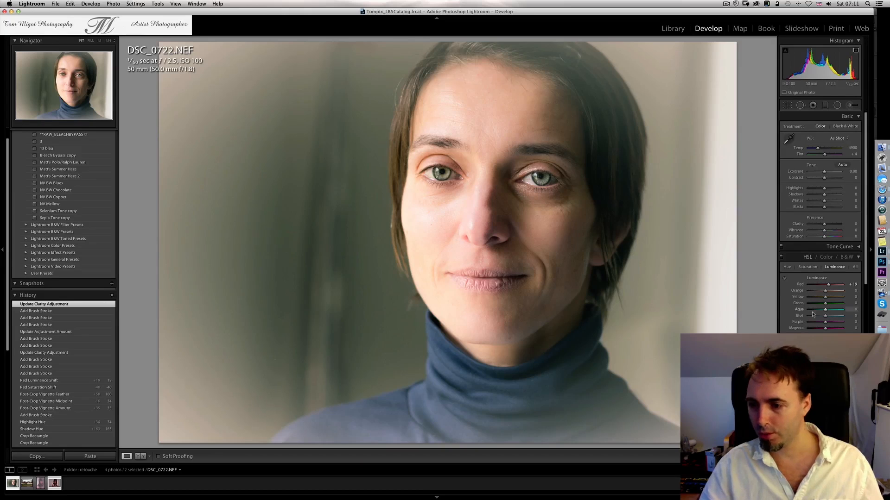
Step: Mute the blue turtleneck by setting the blue saturation to -58
click(814, 268)
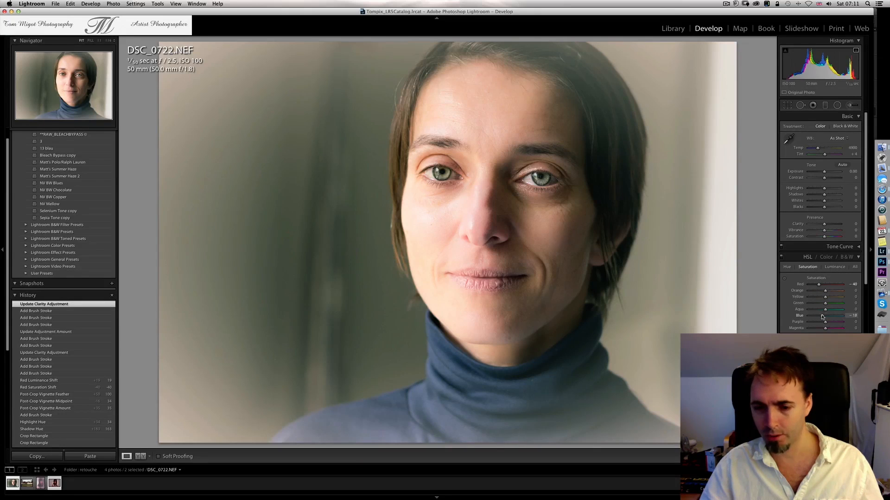
drag(818, 316, 816, 316)
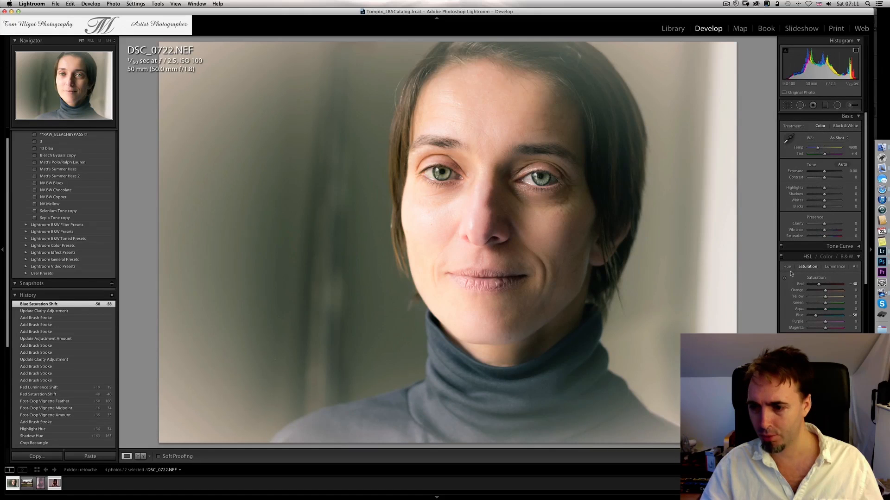
Step: Shift the turtleneck's blue hue to -91 for a teal-green colour
click(788, 268)
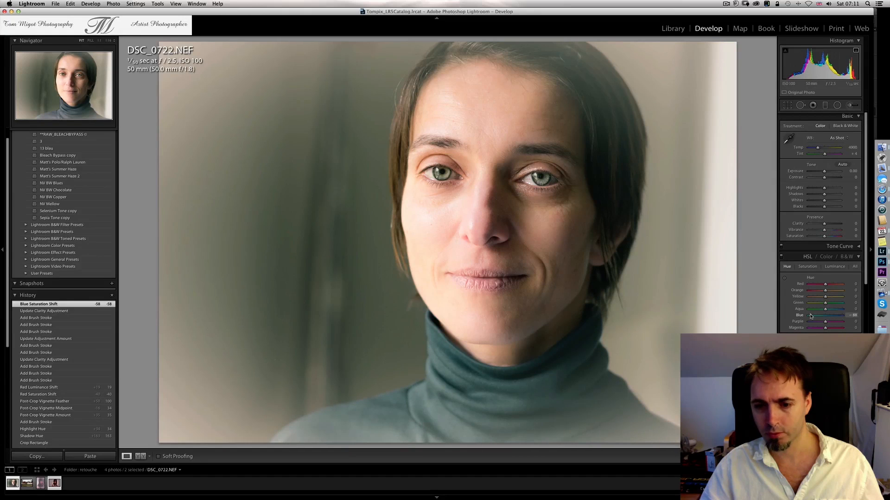
drag(810, 316, 809, 316)
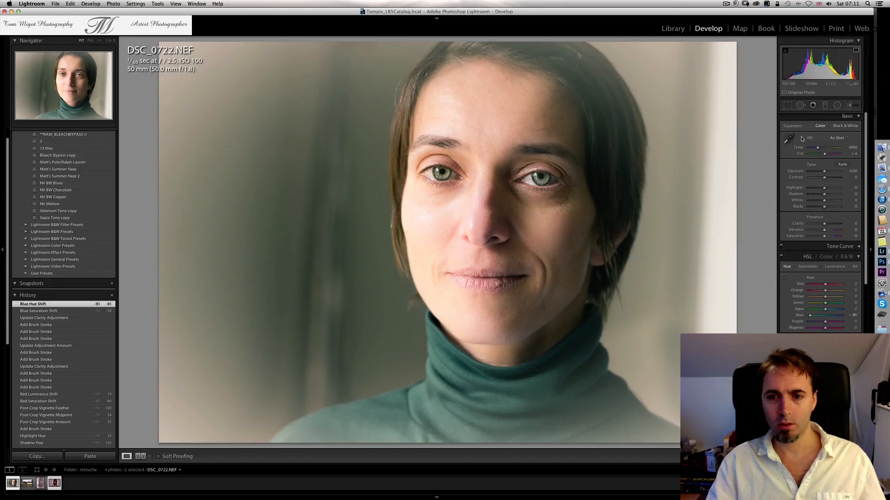
Step: Add a graduated filter with reset effects, highlights 30 and clarity -26, and move it just past the photo's window edge to cover the whole portrait
click(825, 105)
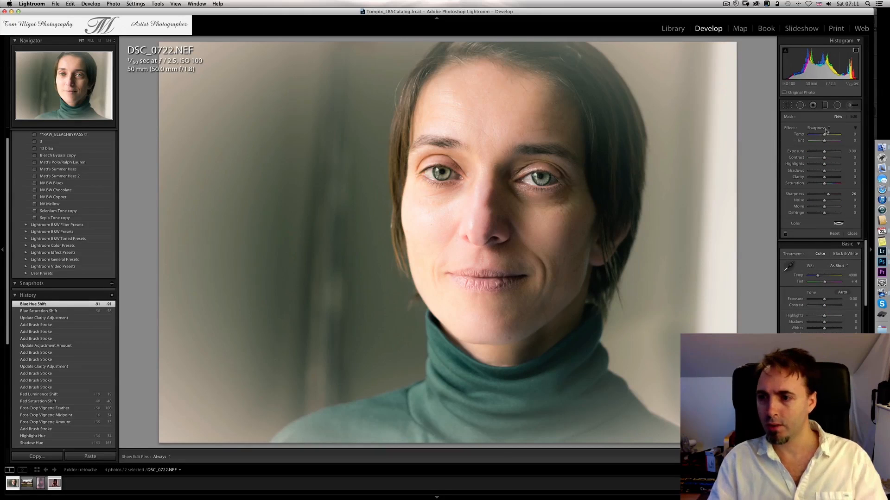
alt+click(788, 128)
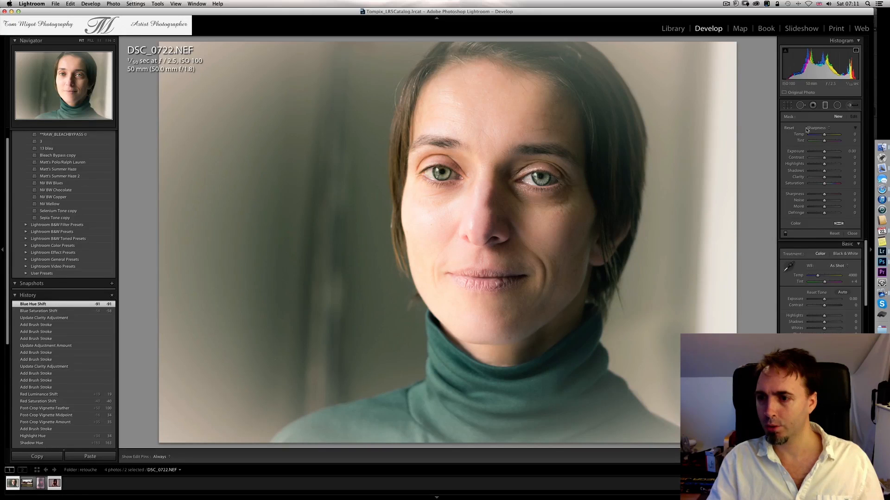
click(808, 128)
click(817, 189)
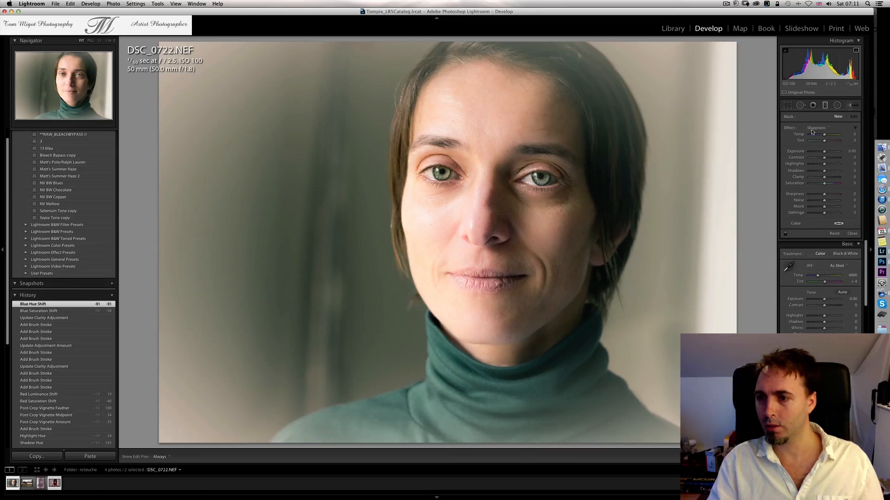
click(812, 131)
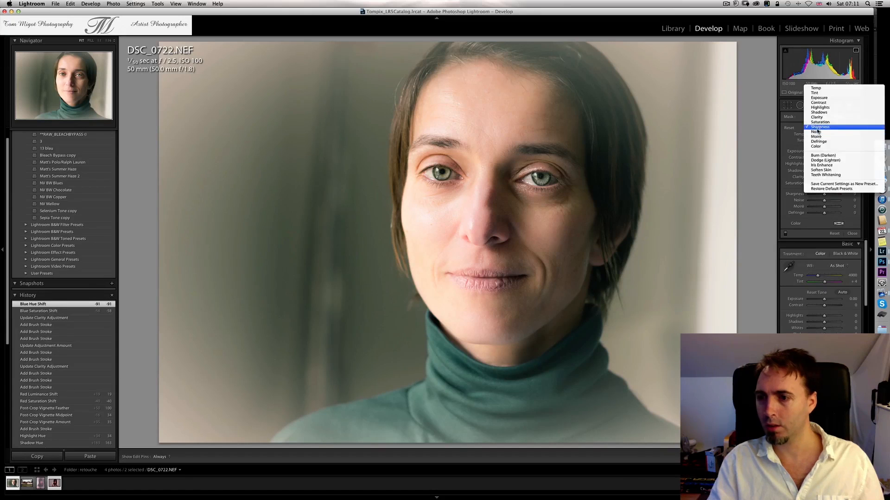
click(786, 148)
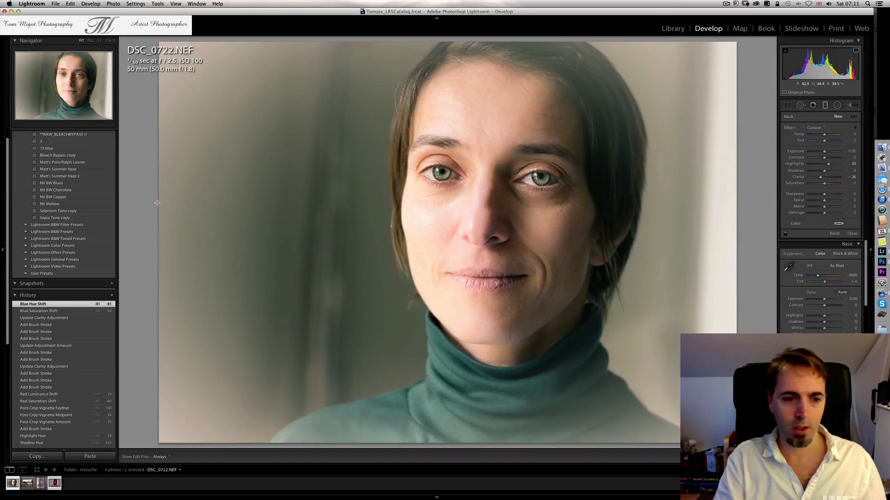
drag(168, 200, 429, 176)
drag(264, 193, 747, 151)
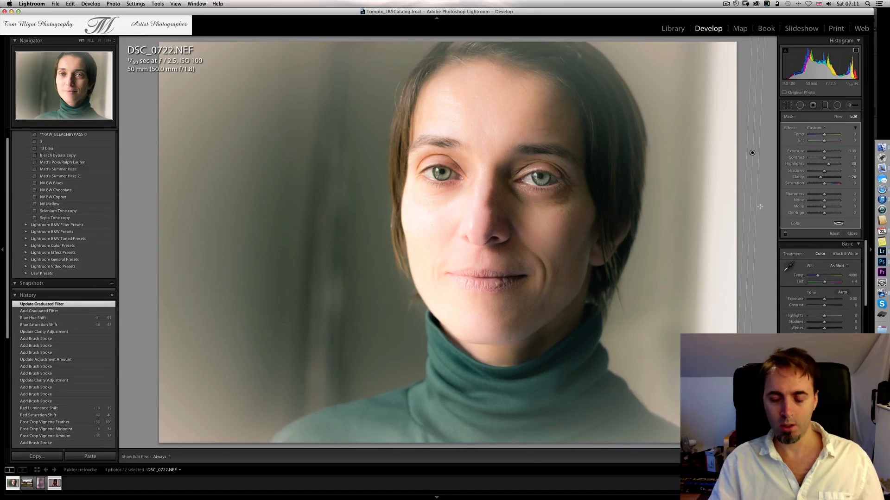
Step: Raise the graduated filter's highlights to 57 and shadows to 21, checking the portrait with the surrounding interface darkened
key(l)
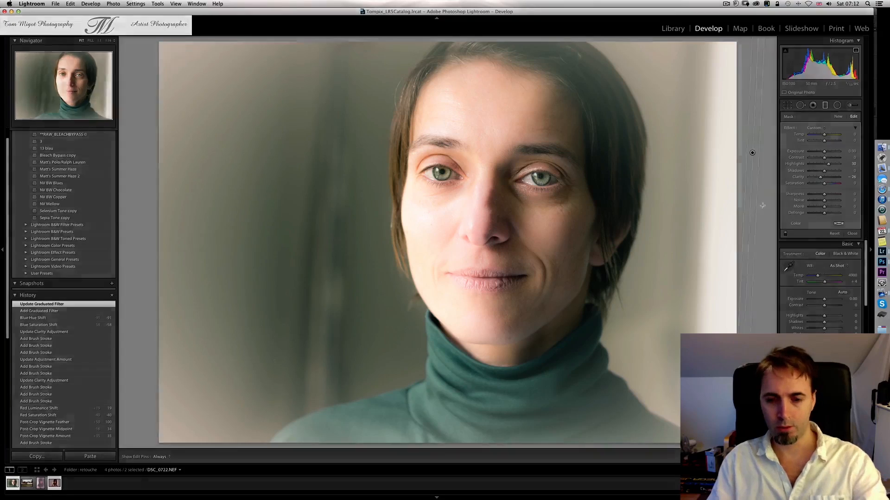
key(l)
key(l)
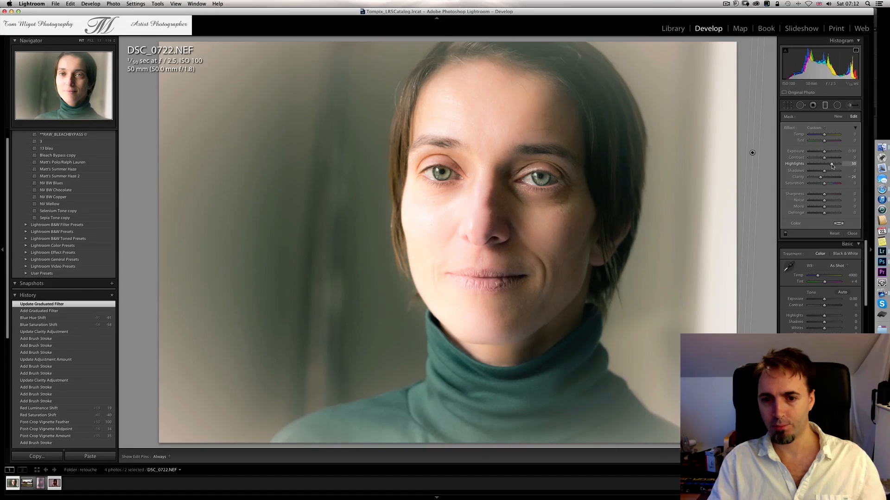
drag(825, 171, 826, 177)
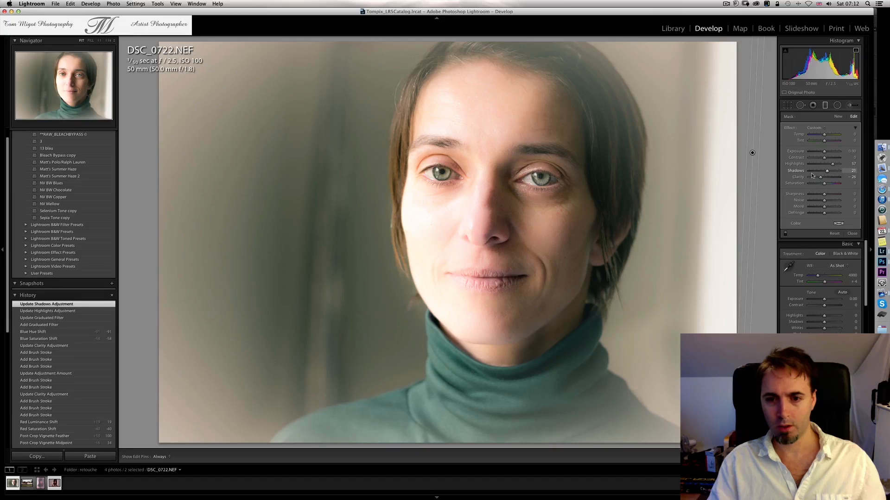
key(l)
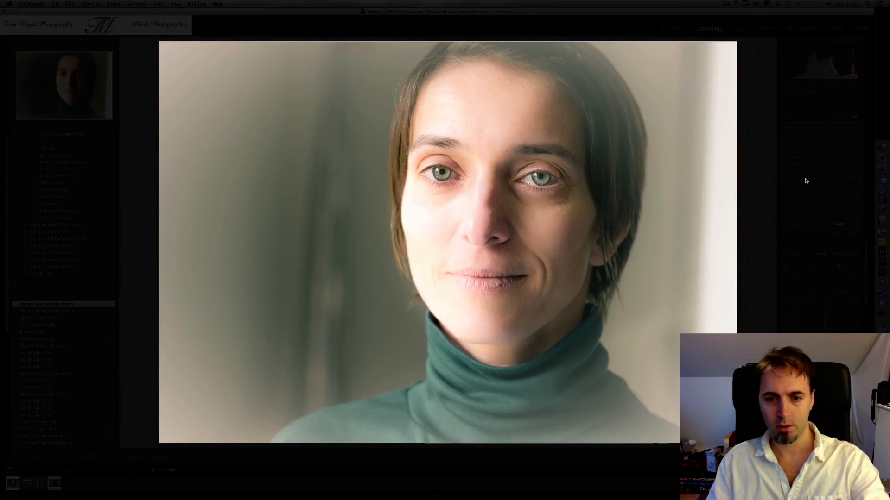
key(l)
key(l)
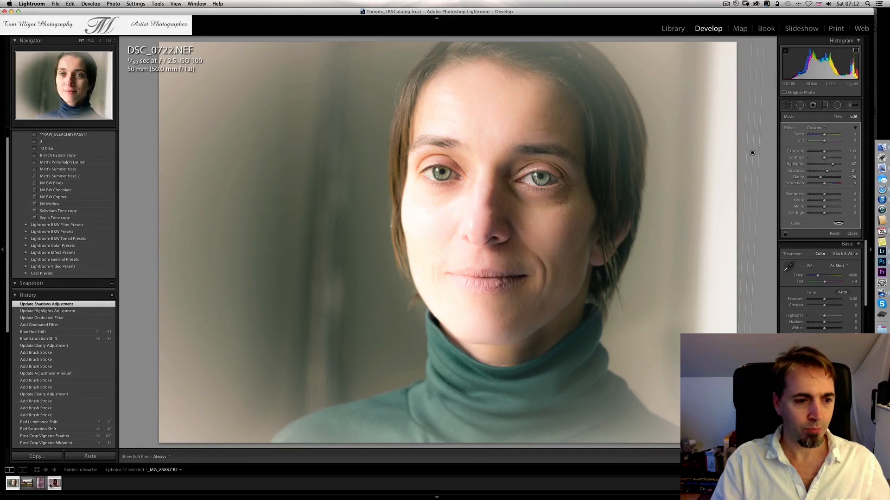
Step: Move DSC_0722-PS2.tif from the done folder into the retouche folder and show the retouche folder's photos
click(672, 30)
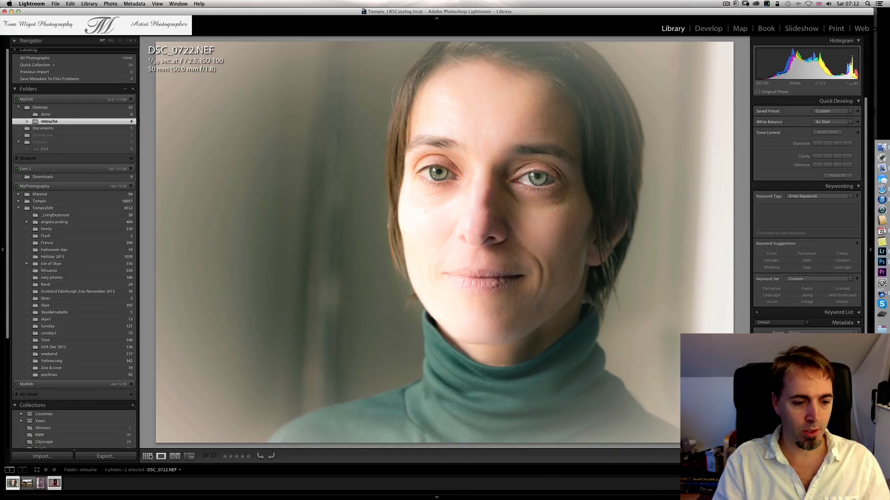
click(46, 114)
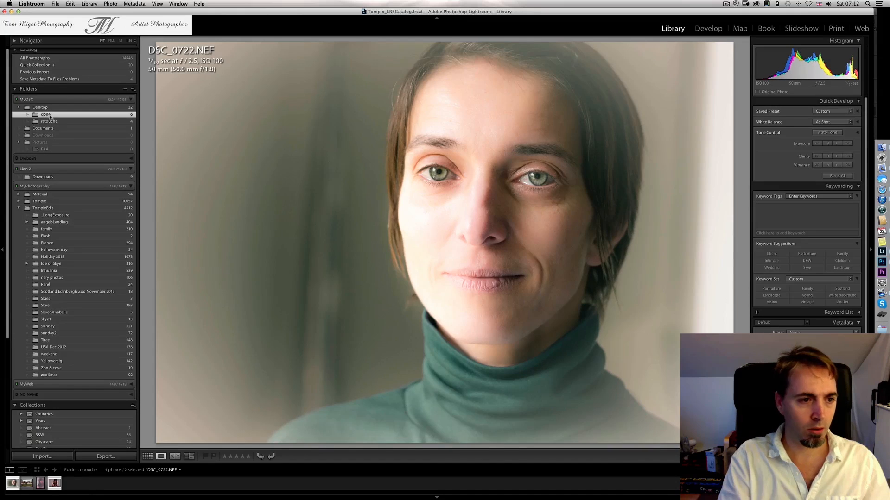
mouse_move(51, 487)
mouse_down()
mouse_move(34, 238)
mouse_move(61, 122)
mouse_up()
click(62, 122)
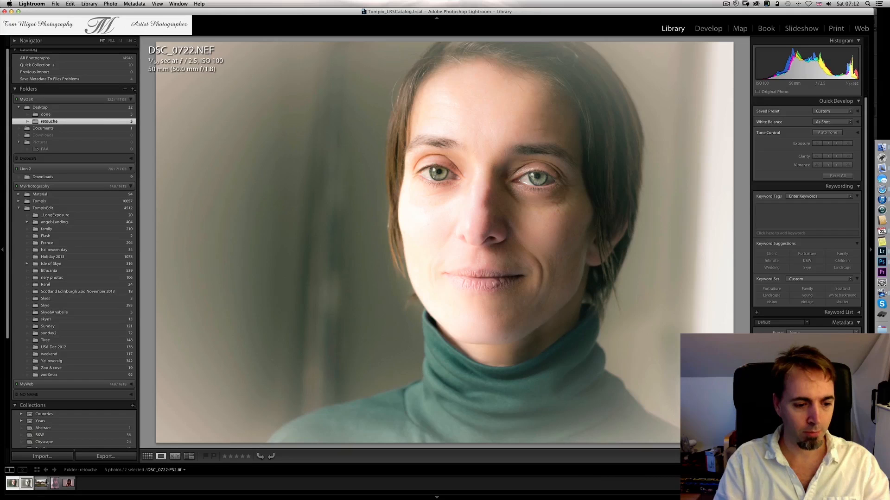
Step: Compare DSC_0722.NEF side by side with DSC_0722-PS2.tif, and return to the single view of the NEF
click(175, 456)
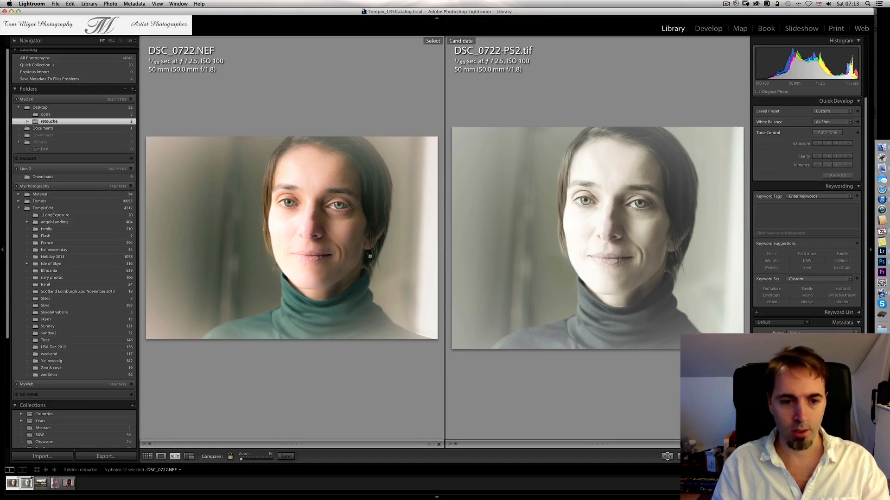
click(147, 484)
click(12, 483)
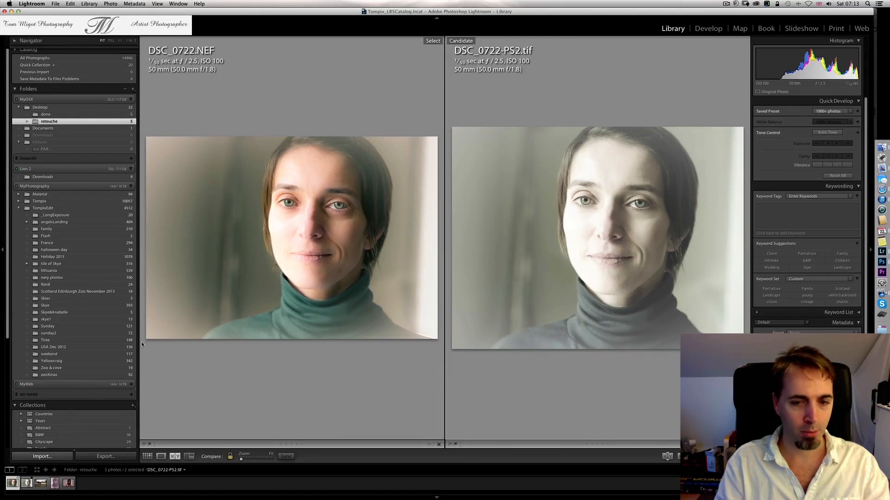
double_click(279, 222)
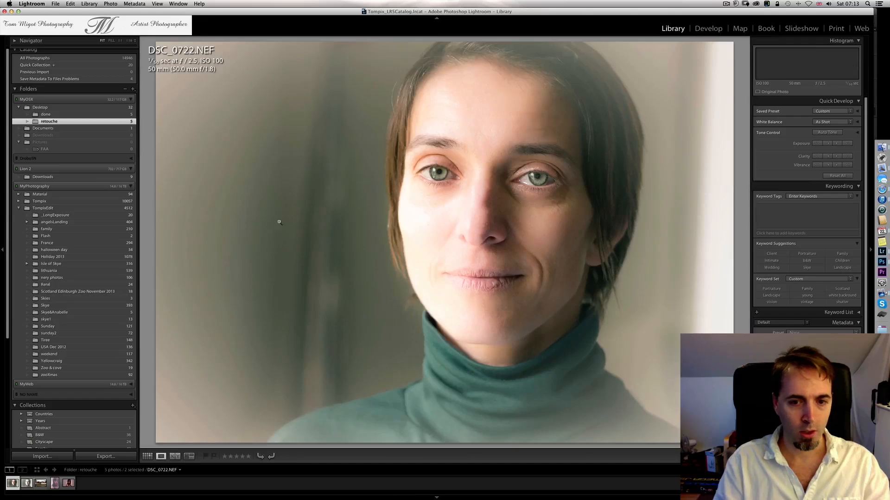
Step: Create a virtual copy of the retouched DSC_0722.NEF, and revert the original file to its earliest Crop Rectangle history state
right_click(361, 216)
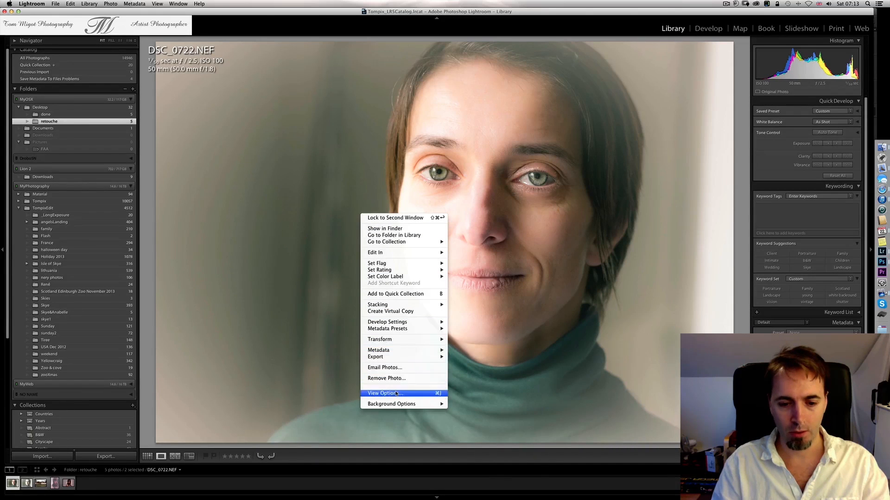
click(403, 311)
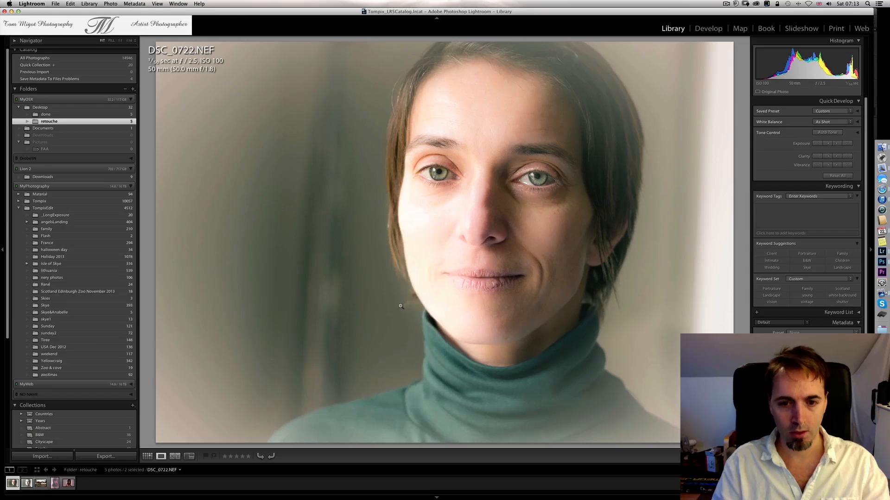
click(708, 28)
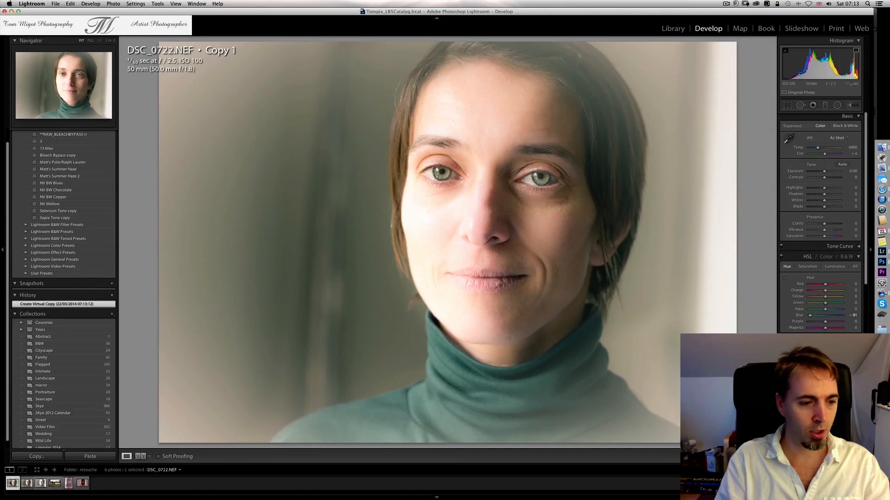
click(13, 483)
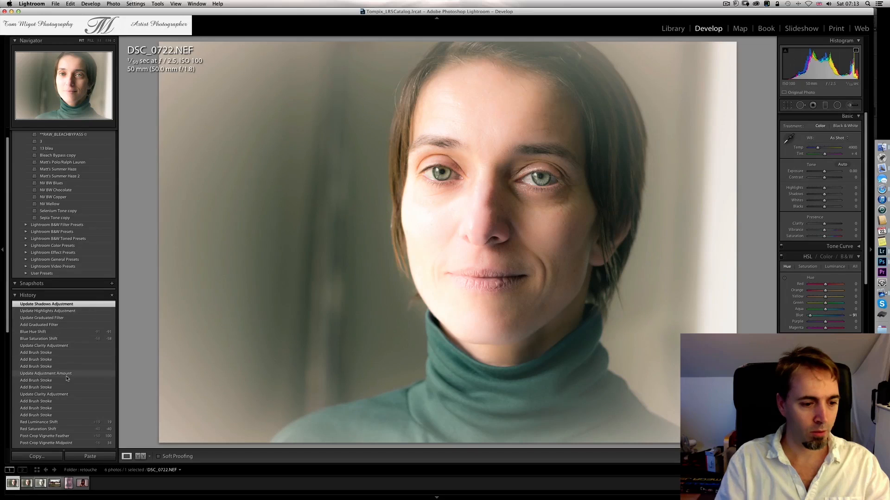
scroll(66, 379, down, 8)
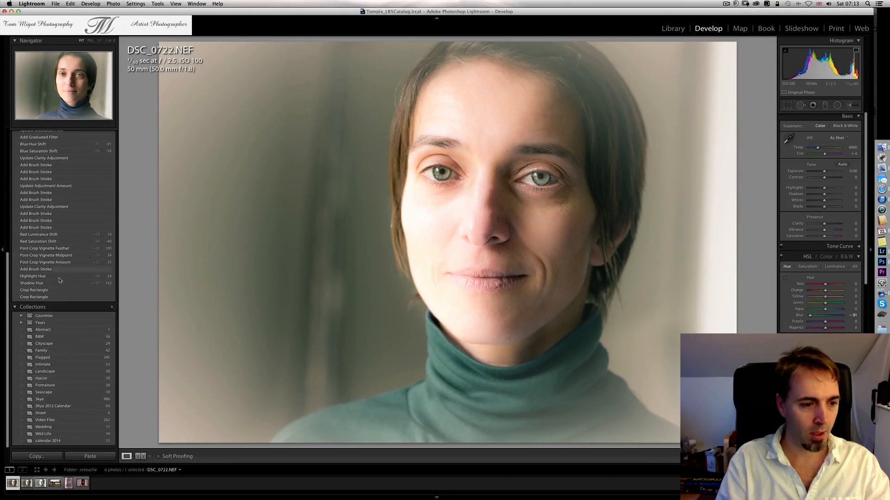
click(64, 299)
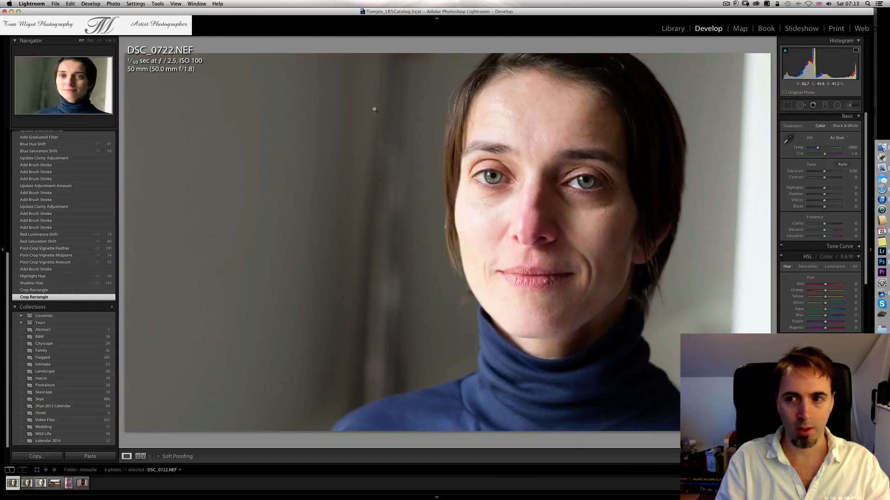
Step: Compare the reverted DSC_0722.NEF side by side with its retouched Copy 1, with the side panels hidden and the surroundings blacked out
key(e)
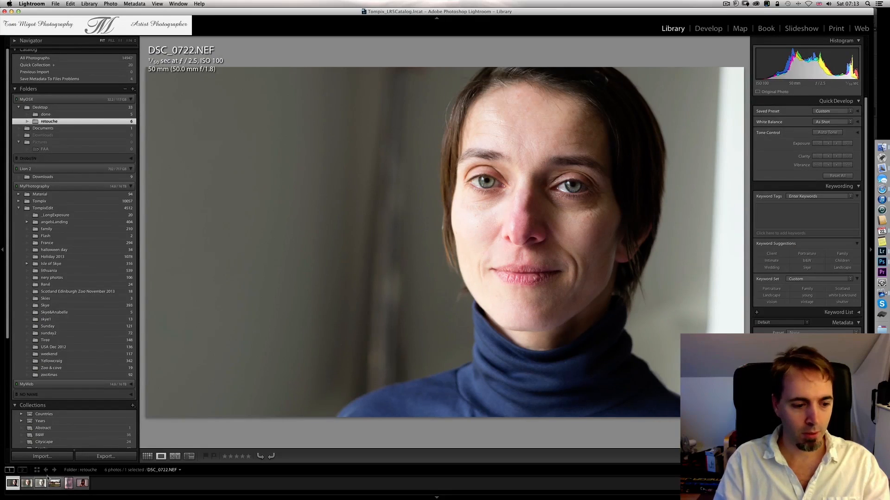
click(27, 485)
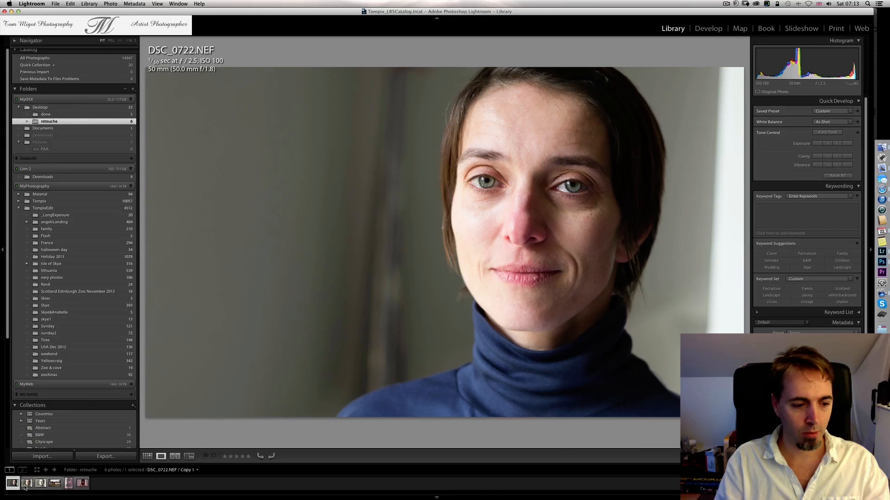
super+click(13, 484)
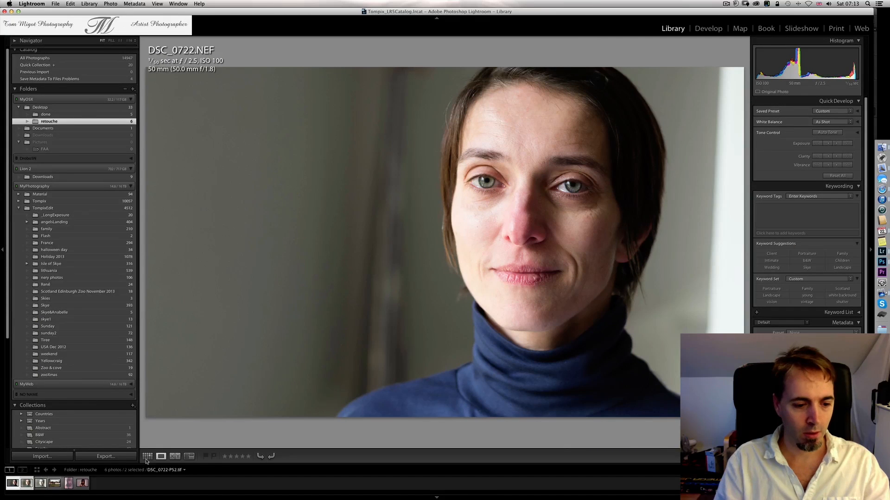
click(171, 457)
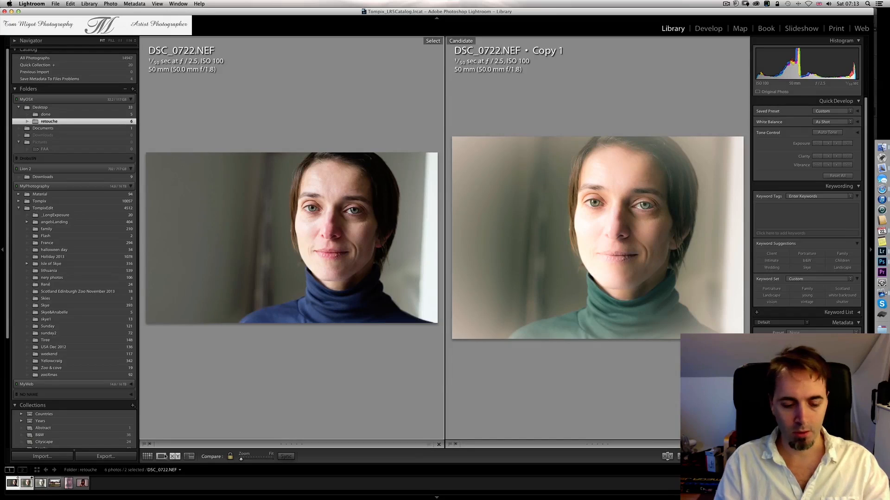
key(Tab)
key(l)
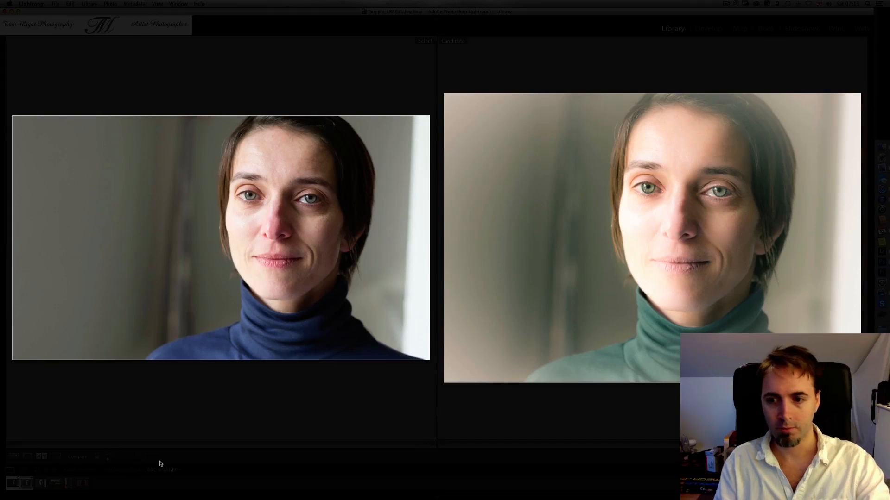
key(l)
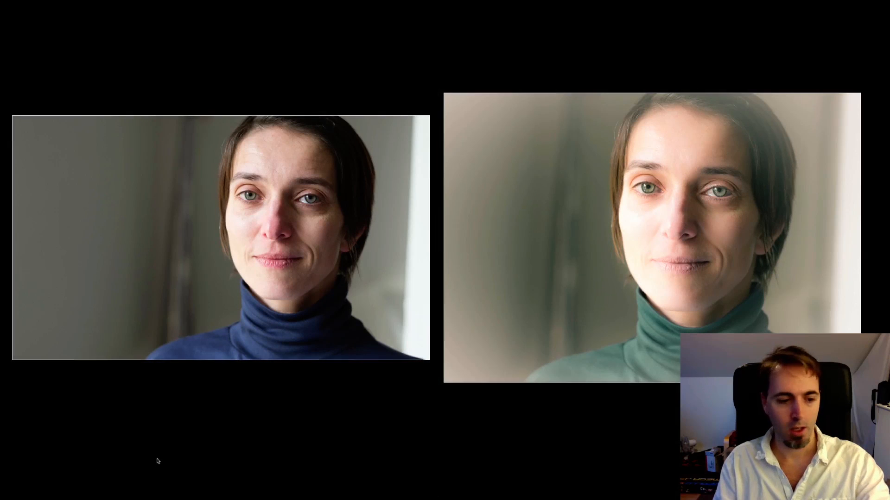
key(l)
Step: Compare the reverted DSC_0722.NEF with DSC_0722-PS2.tif as the candidate, with the surrounding interface dimmed
click(13, 484)
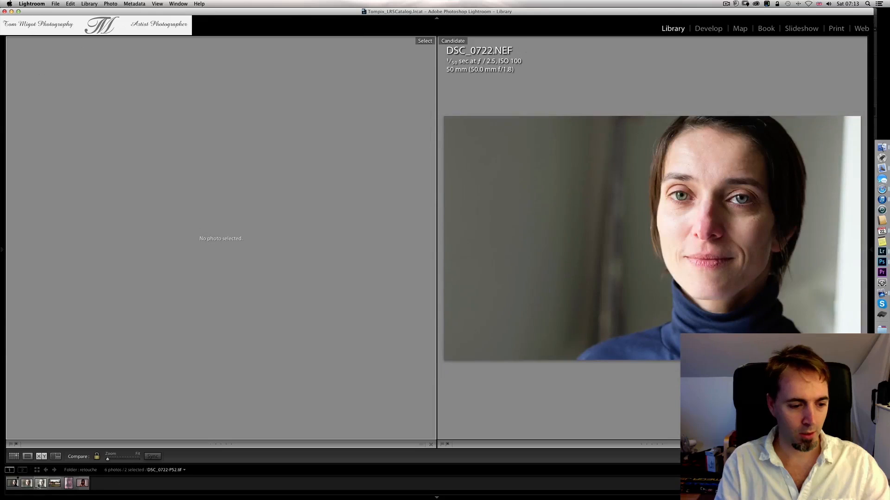
click(26, 483)
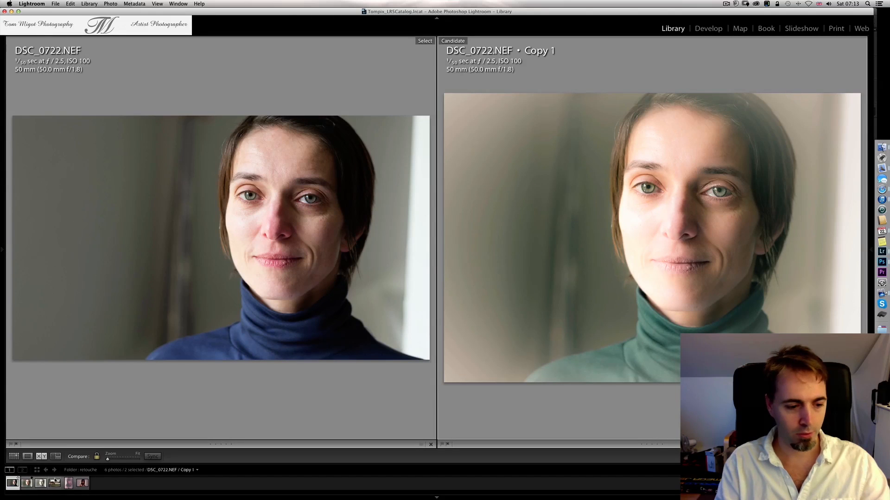
click(40, 484)
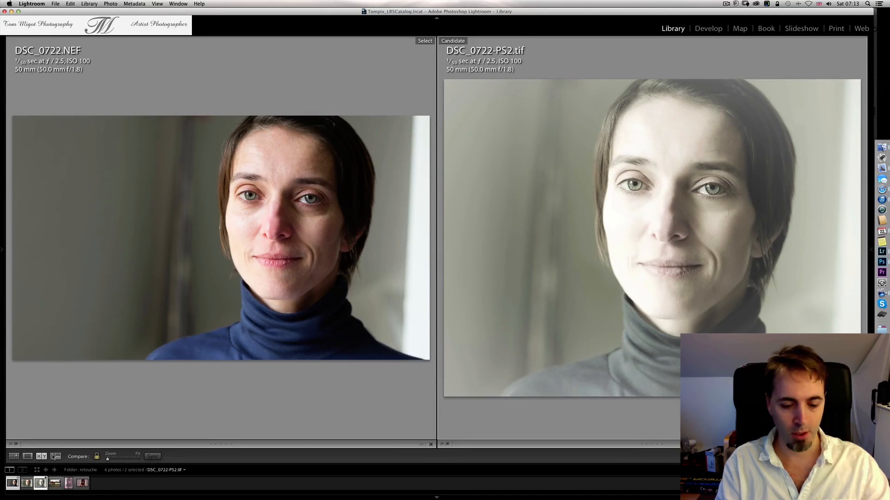
key(l)
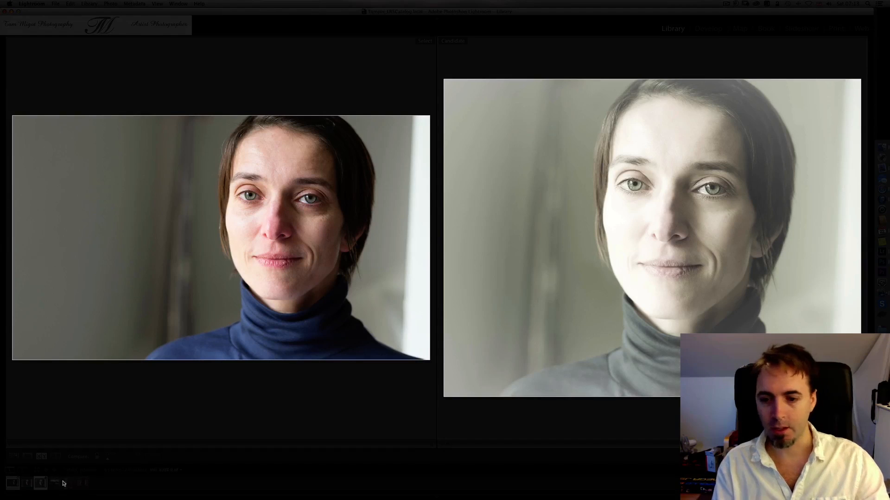
Step: Restore the normal interface lighting, hide the photo info overlay, leave the comparison, and open IMG_3867.CR2 in the single-photo view
key(l)
key(l)
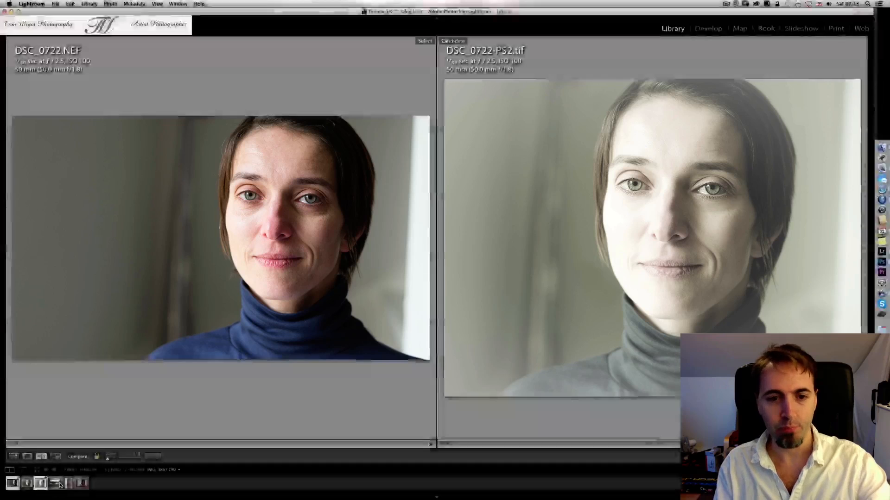
key(i)
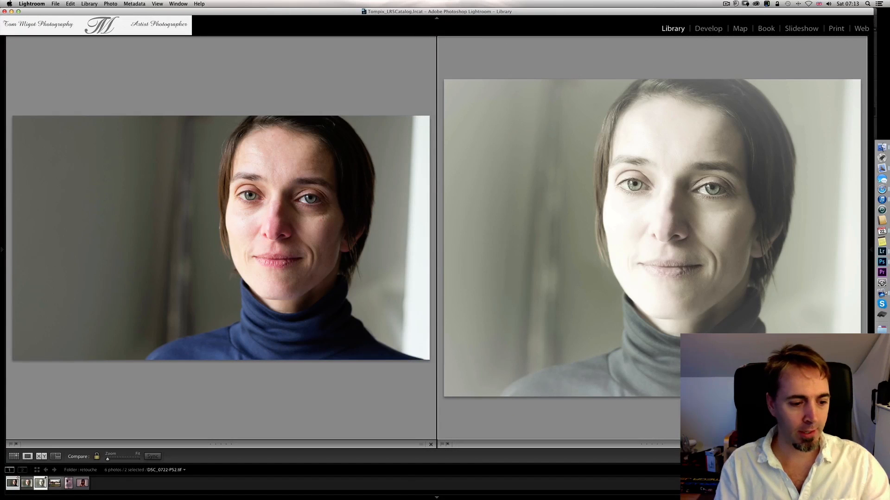
key(e)
click(56, 484)
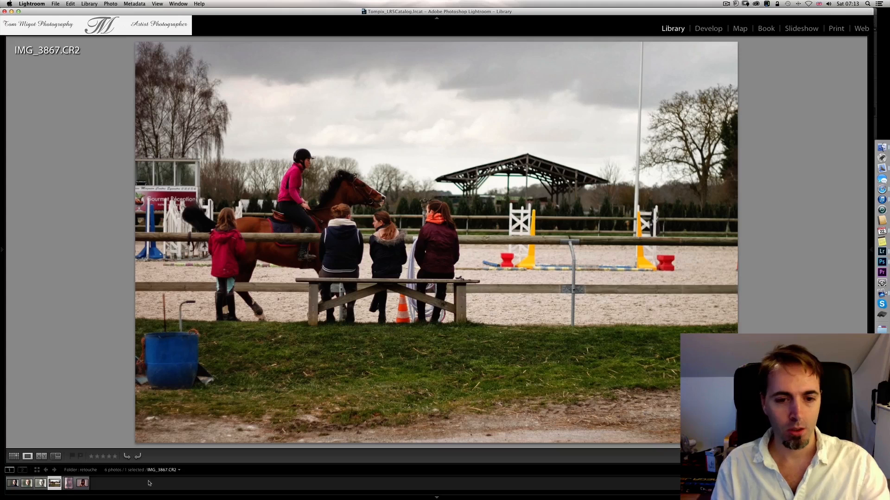
Step: Switch to Mail to look at the messages in the TMP mailbox, and return to Lightroom
key(super+Tab)
key(super+Tab)
key(super+Tab)
key(super+Tab)
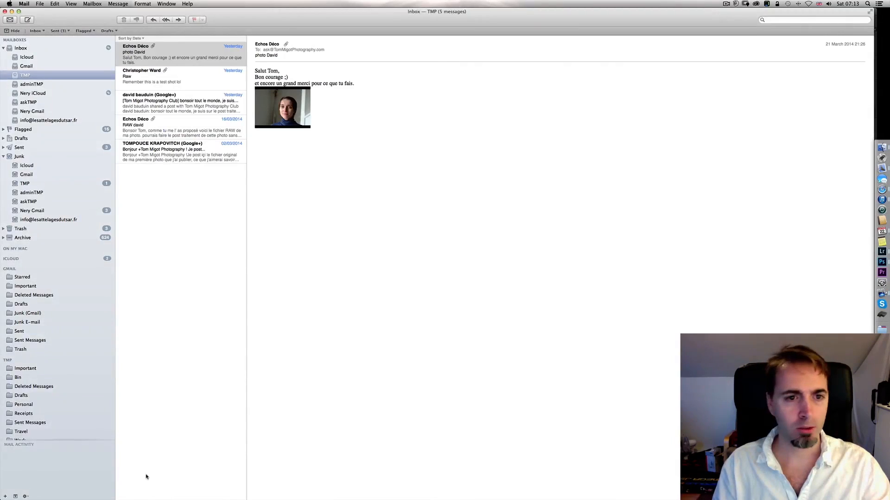
key(super+Tab)
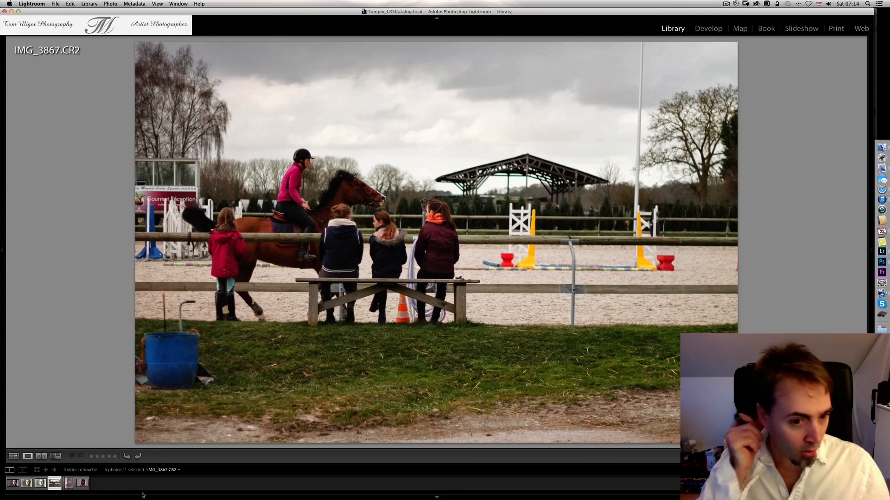
Step: Show the side panels and open IMG_3867.CR2 in Photoshop CC as a copy with Lightroom adjustments
key(Tab)
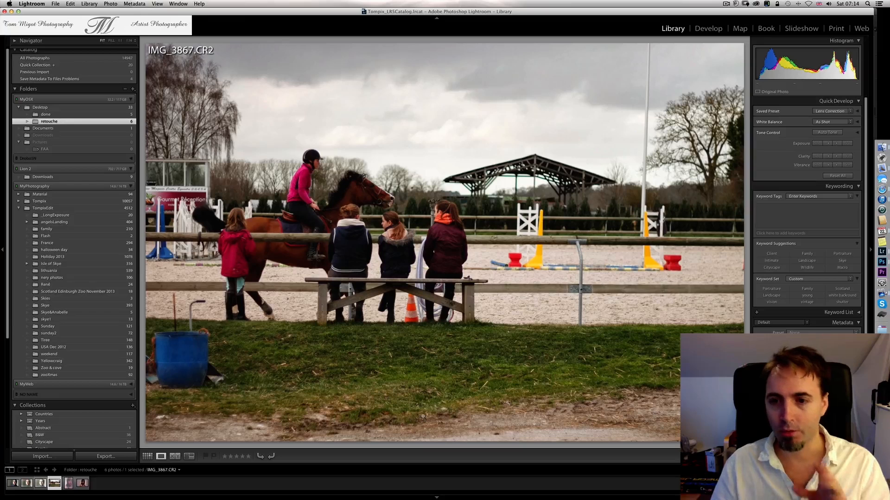
right_click(507, 300)
mouse_move(557, 339)
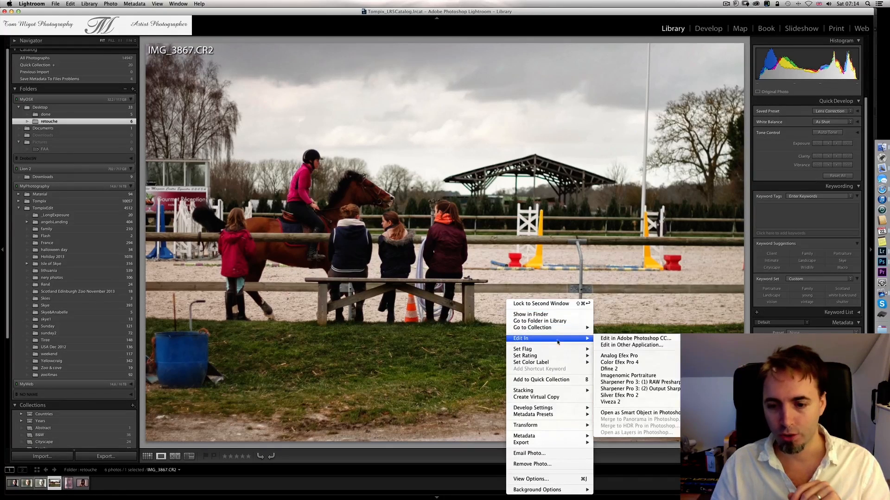
click(637, 340)
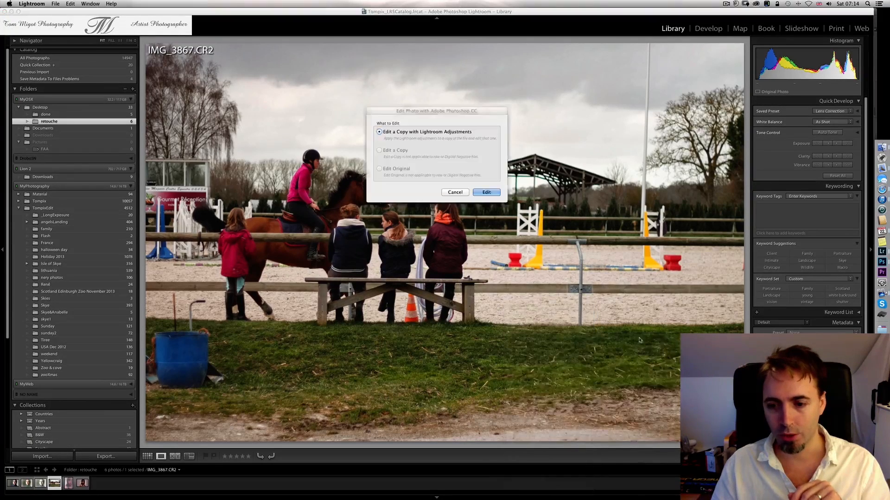
click(498, 192)
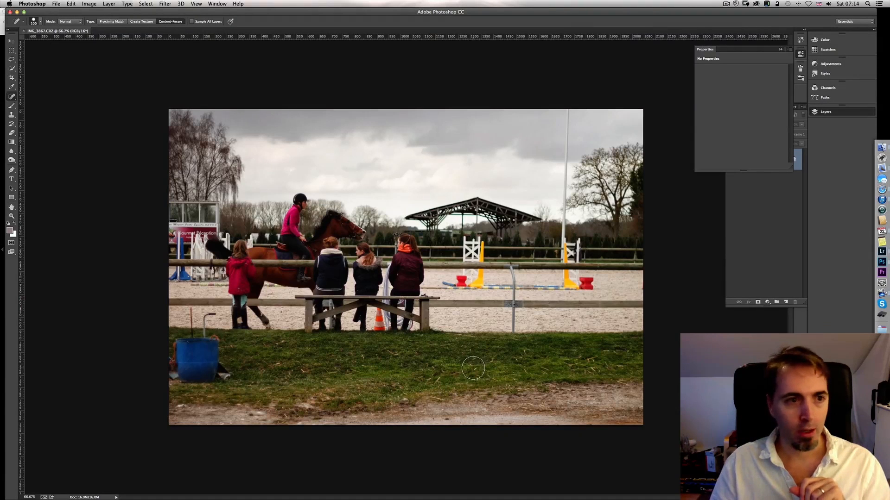
Step: Collapse the Properties panel and duplicate the Background layer as Background copy
click(782, 50)
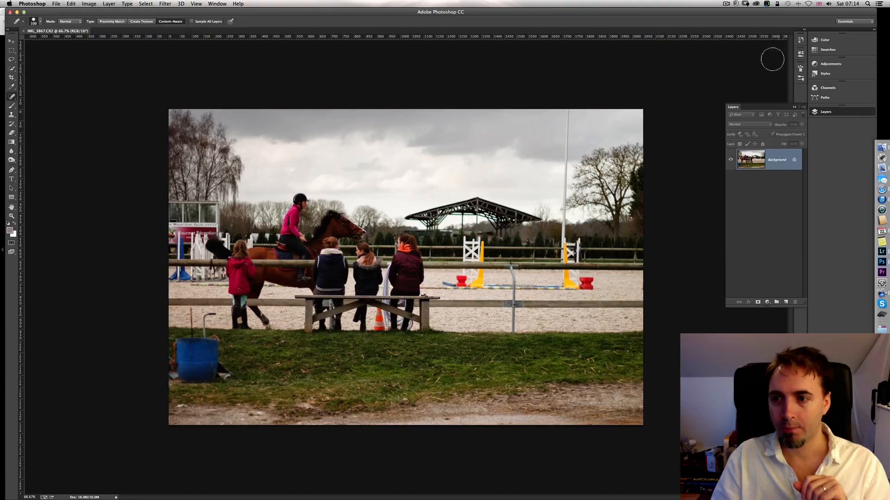
key(super+alt+j)
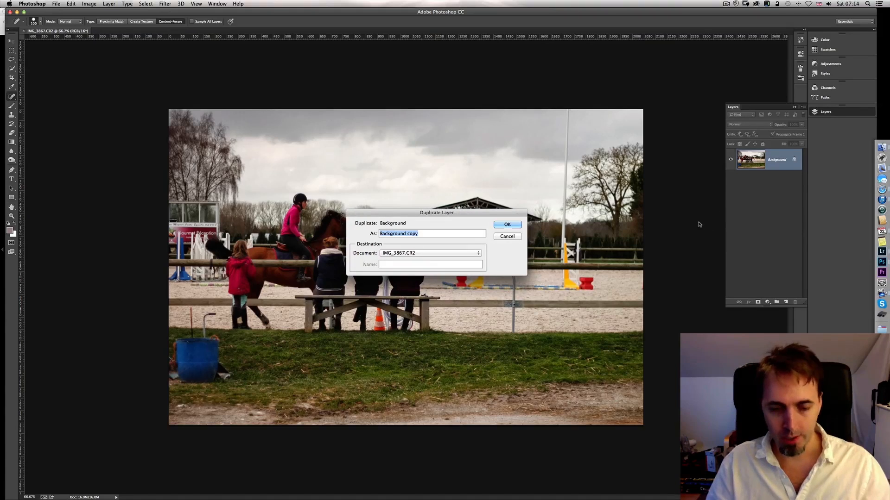
key(Return)
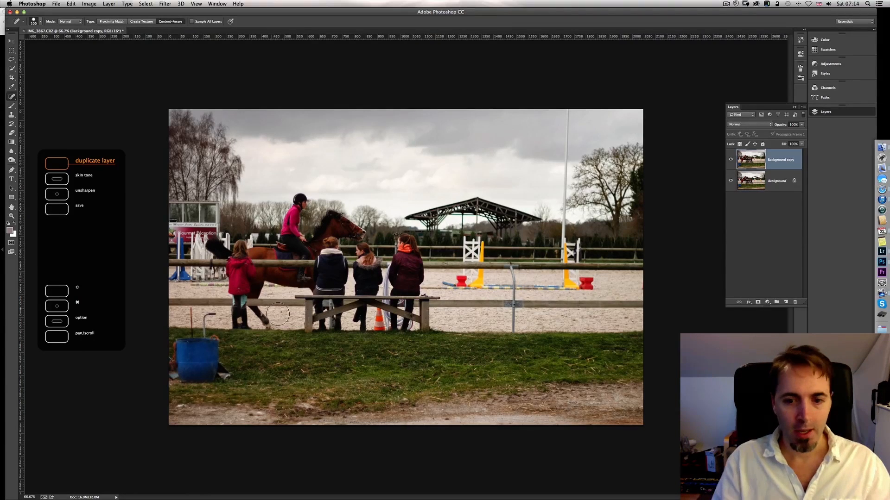
Step: Clone nearby grass over the blue barrel with a large Clone Stamp brush
key(s)
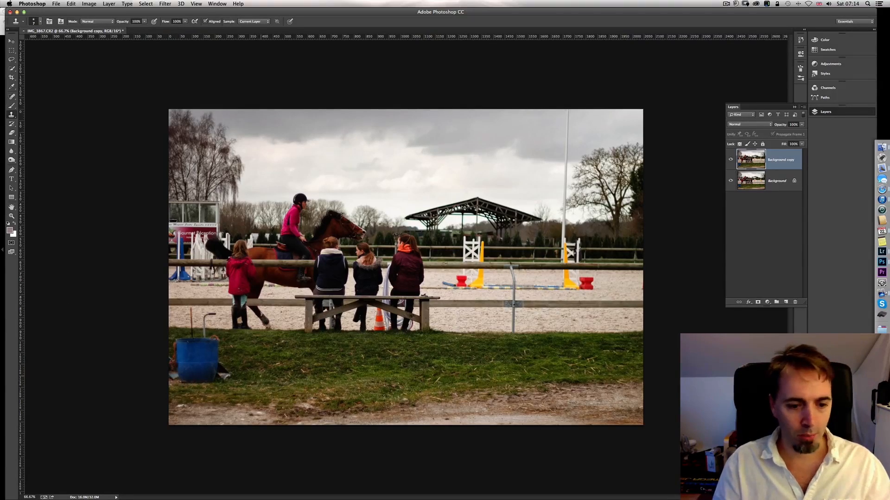
scroll(260, 376, up, 5)
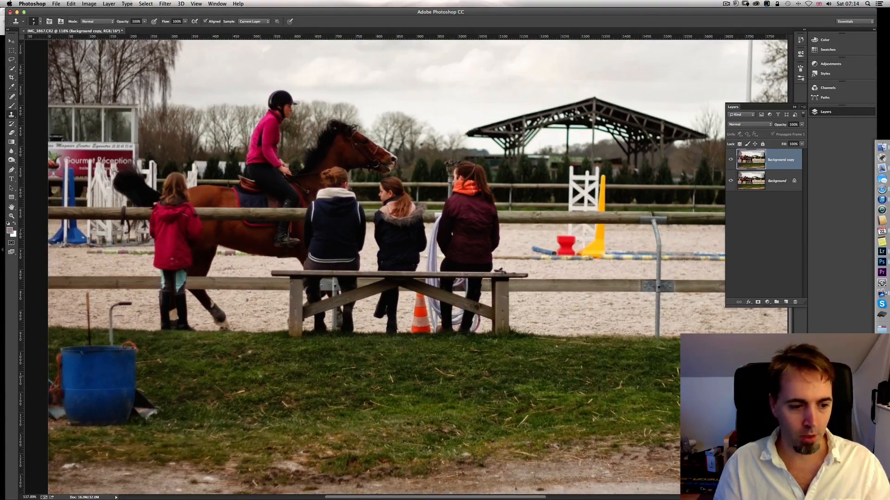
key(])
key(])
key(])
key(])
key(])
key(])
key(])
key(])
key(])
key(])
key(])
key(])
key(])
key(])
key(])
key(])
key(])
key(])
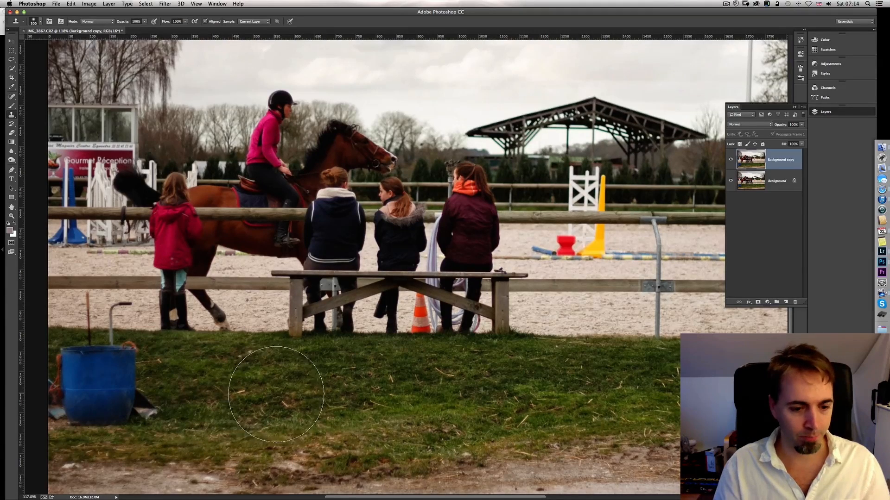
alt+click(261, 419)
mouse_move(150, 415)
mouse_down()
mouse_move(119, 416)
mouse_move(59, 396)
mouse_move(119, 389)
mouse_move(71, 383)
mouse_move(144, 378)
mouse_move(79, 371)
mouse_move(119, 371)
mouse_move(64, 371)
mouse_move(51, 396)
mouse_up()
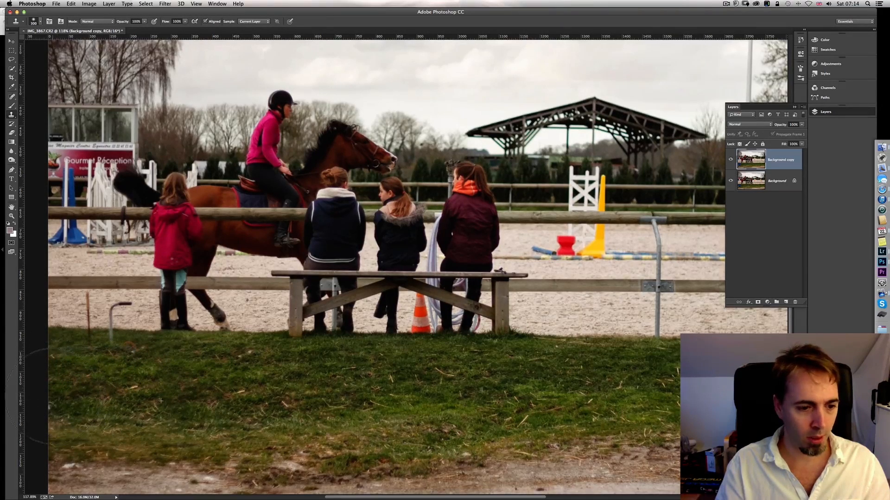
Step: Remove the leftover metal pipe and thin rod above the grass edge with a smaller Content-Aware Spot Healing Brush
click(12, 96)
key(bracketleft)
key(bracketleft)
key(bracketleft)
key(bracketleft)
key(bracketleft)
key(bracketleft)
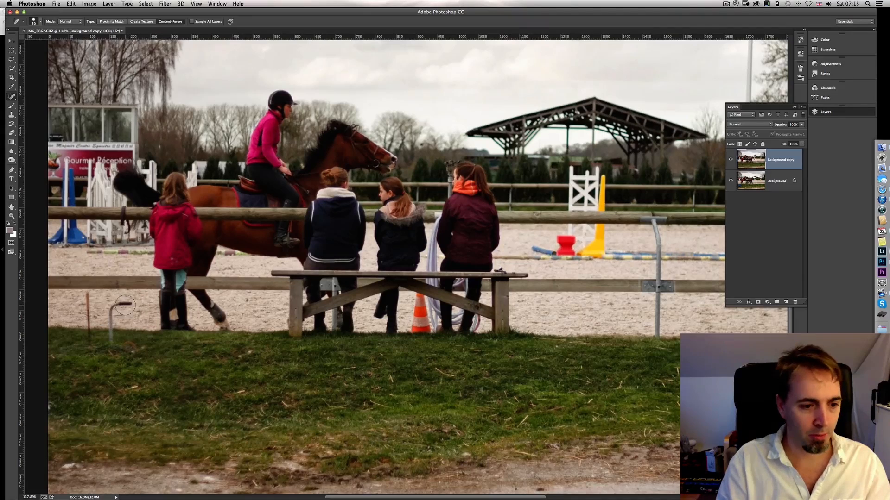
mouse_move(128, 303)
mouse_down()
mouse_move(112, 310)
mouse_move(111, 335)
mouse_up()
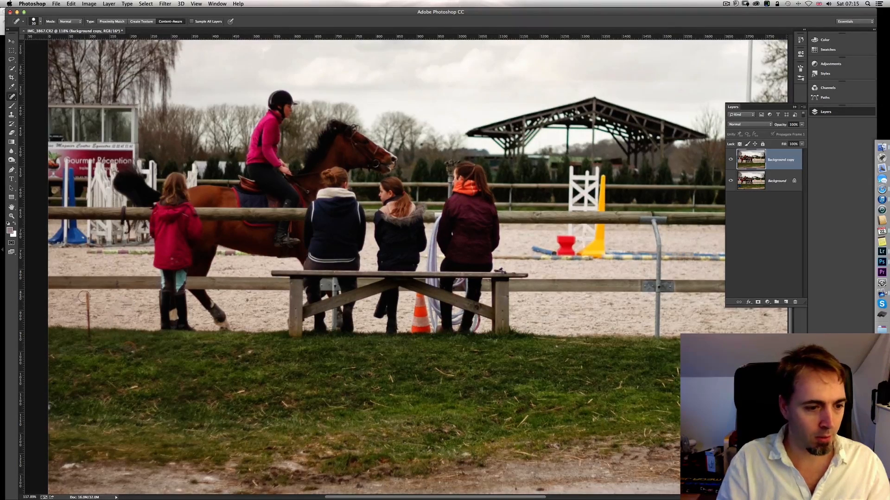
drag(88, 296, 88, 347)
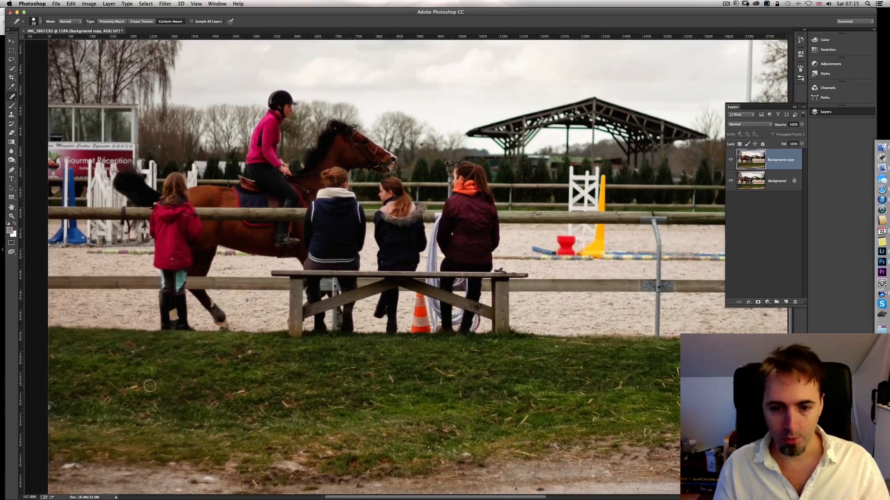
Step: Clone sand over the base of the orange traffic cone beneath the bench with a reduced Clone Stamp brush
scroll(420, 324, up, 5)
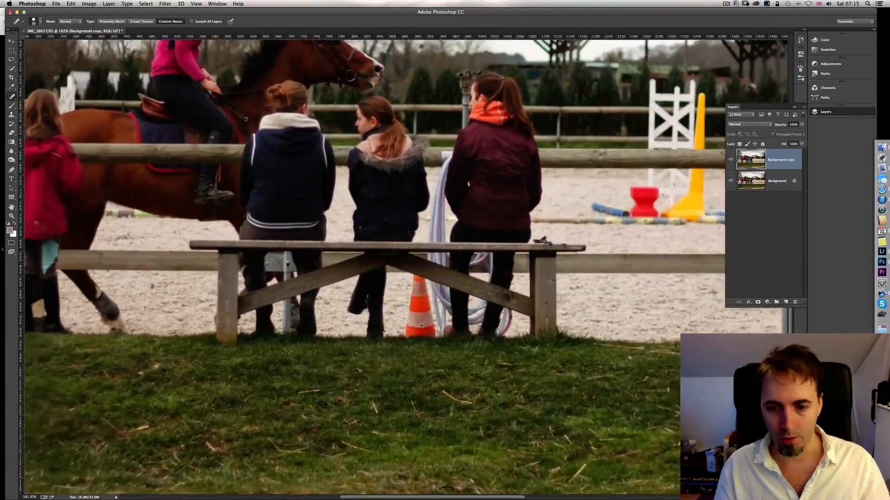
scroll(421, 326, up, 2)
scroll(421, 326, right, 4)
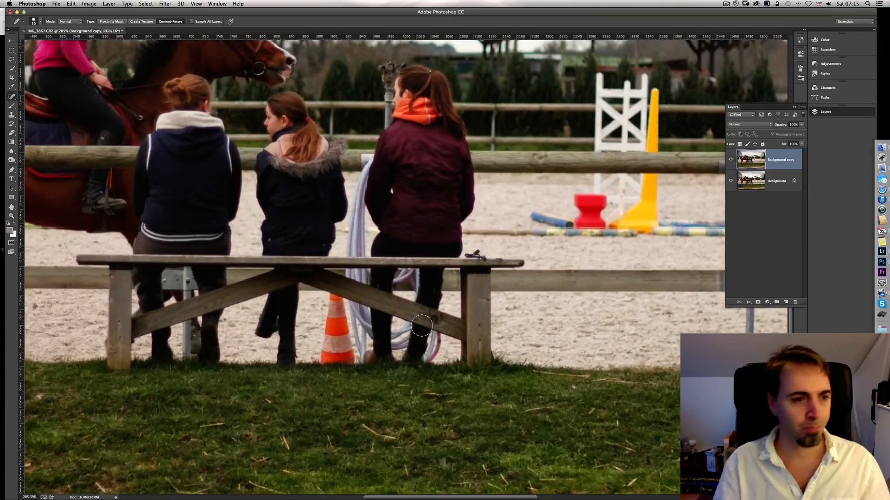
click(12, 114)
key(bracketleft)
key(bracketleft)
key(bracketleft)
key(bracketleft)
key(bracketleft)
key(bracketleft)
key(bracketleft)
key(bracketleft)
key(bracketleft)
key(bracketleft)
key(bracketleft)
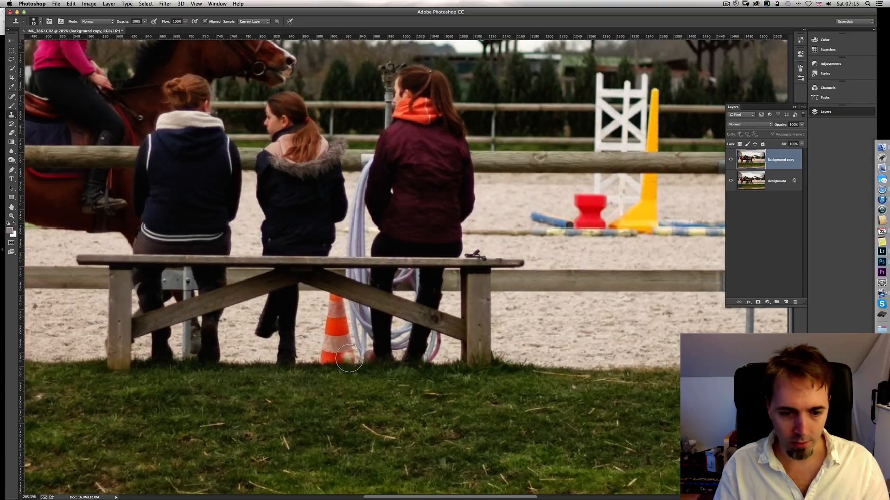
drag(336, 357, 325, 359)
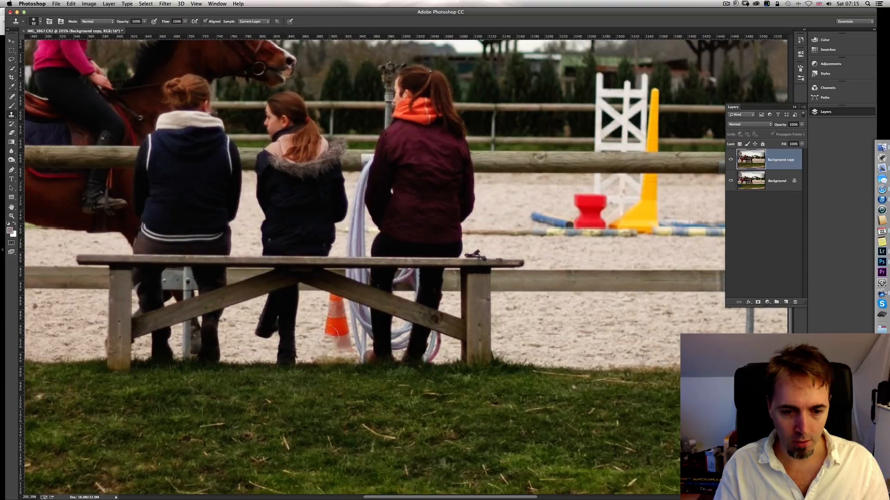
Step: Clone sand over the rest of the traffic cone, up to its tip under the bench brace, with a finer brush
key(bracketleft)
key(bracketleft)
key(bracketleft)
key(bracketleft)
key(bracketleft)
key(bracketleft)
key(bracketleft)
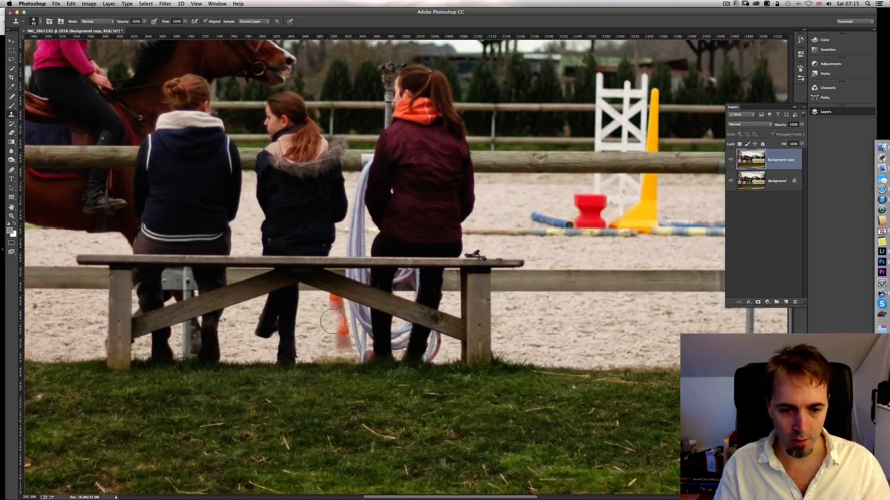
mouse_move(337, 340)
mouse_down()
mouse_move(355, 357)
mouse_move(344, 308)
mouse_move(330, 297)
mouse_move(342, 344)
mouse_move(341, 324)
mouse_up()
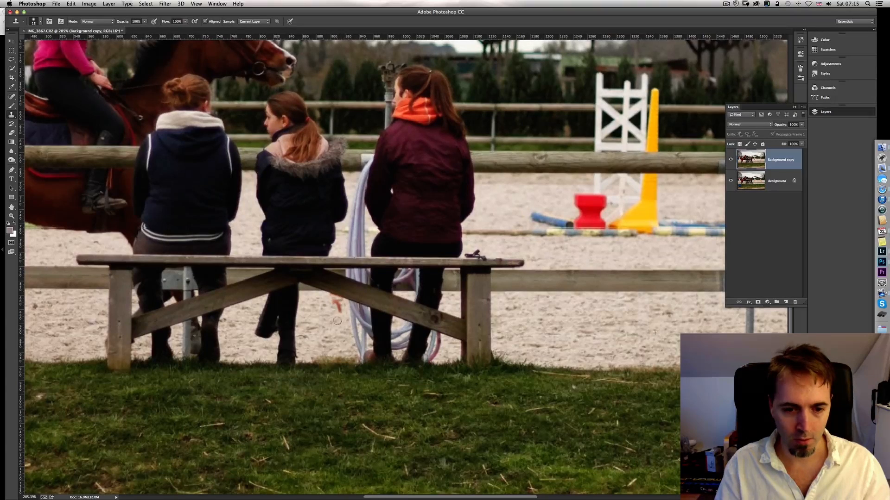
scroll(339, 304, up, 5)
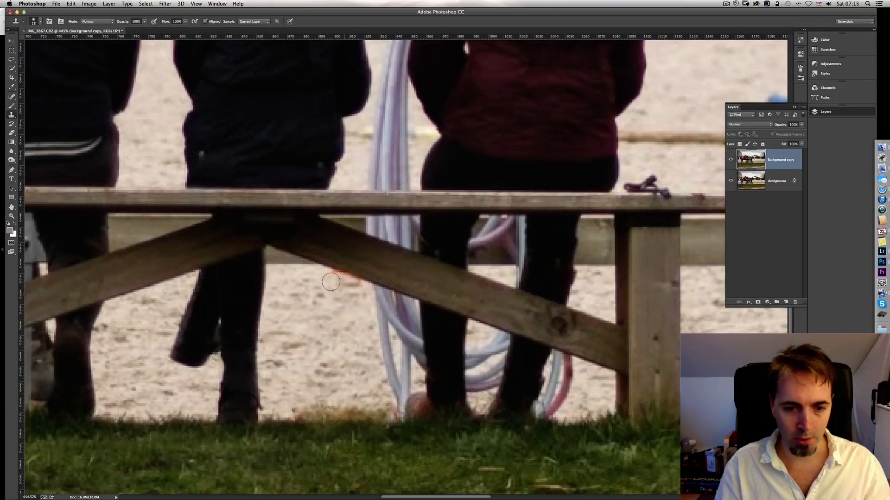
mouse_move(323, 274)
mouse_down()
mouse_move(360, 288)
mouse_move(341, 282)
mouse_up()
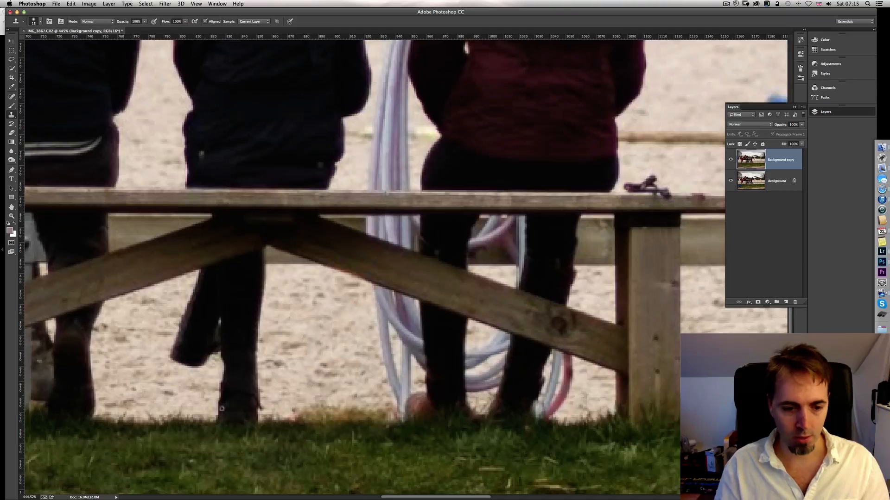
Step: Rebuild the grass edge where the cone stood by cloning clean grass border up to the hose
alt+click(139, 421)
mouse_move(297, 420)
mouse_down()
mouse_move(327, 419)
mouse_move(320, 408)
mouse_move(297, 408)
mouse_move(338, 419)
mouse_move(363, 412)
mouse_up()
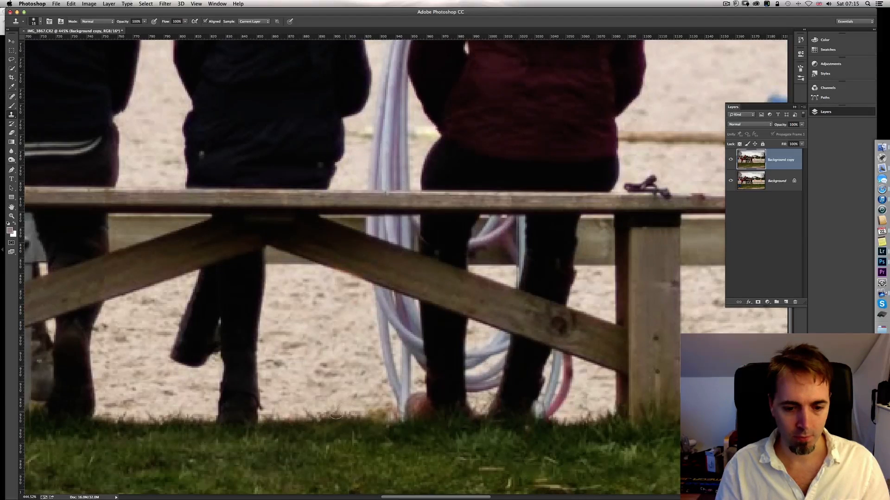
alt+click(301, 421)
drag(373, 417, 390, 409)
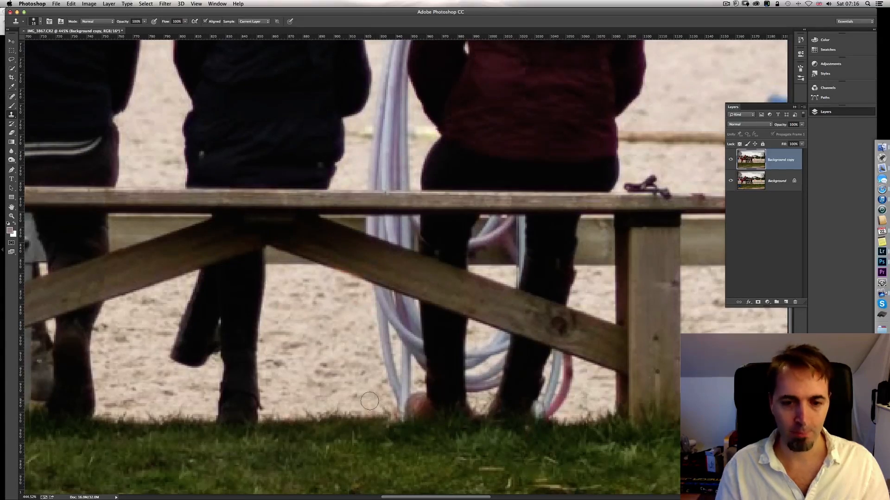
Step: Remove the bright straw clumps and dry patches scattered across the grass with the Content-Aware Spot Healing Brush
scroll(370, 401, down, 10)
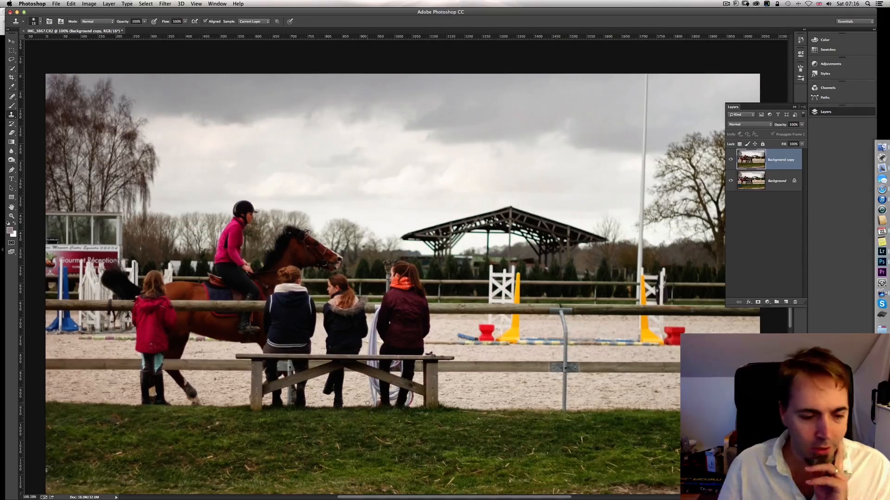
scroll(368, 403, down, 3)
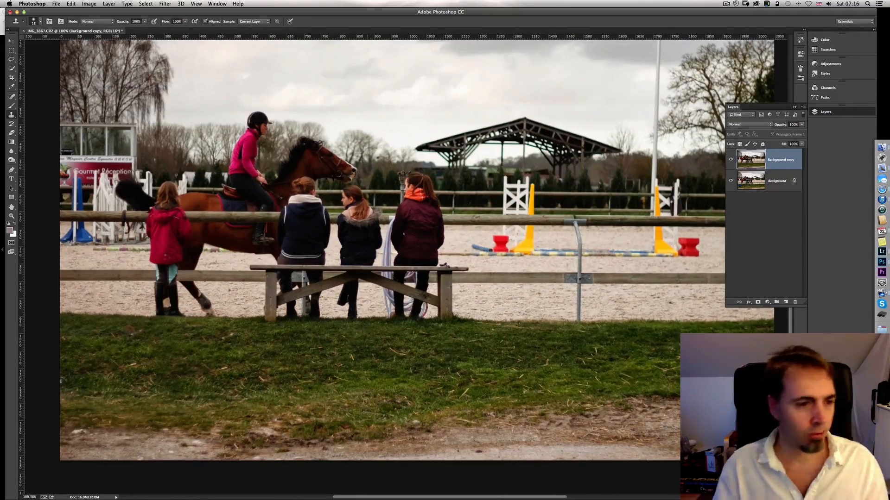
click(12, 97)
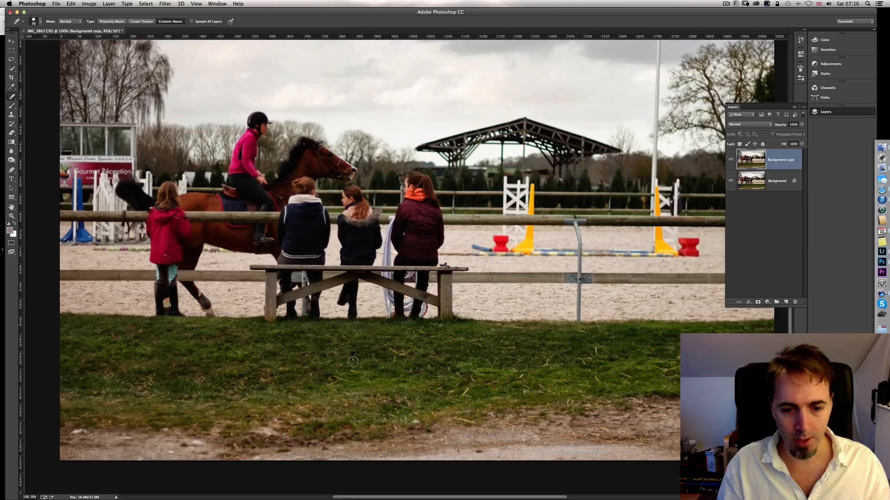
drag(384, 360, 386, 358)
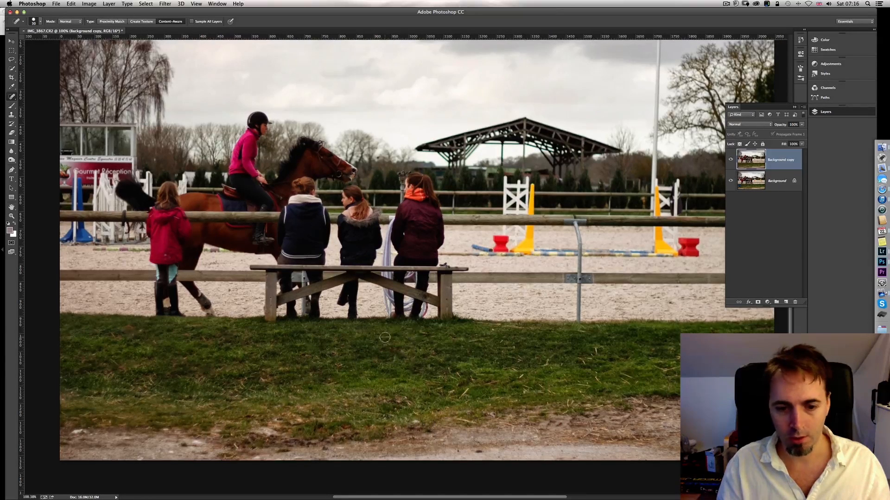
mouse_move(447, 393)
mouse_down()
mouse_move(461, 392)
mouse_move(444, 398)
mouse_move(449, 376)
mouse_move(458, 397)
mouse_move(486, 383)
mouse_move(463, 395)
mouse_up()
drag(482, 343, 517, 344)
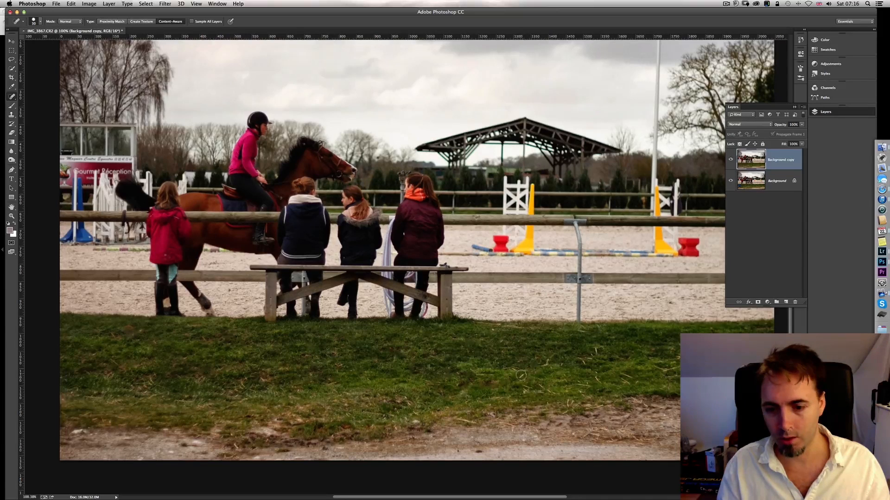
mouse_move(583, 361)
mouse_down()
mouse_move(601, 358)
mouse_move(592, 368)
mouse_move(600, 385)
mouse_move(581, 363)
mouse_move(577, 387)
mouse_move(597, 386)
mouse_move(578, 389)
mouse_move(582, 398)
mouse_move(544, 387)
mouse_move(557, 394)
mouse_move(527, 395)
mouse_move(514, 374)
mouse_move(533, 358)
mouse_move(561, 368)
mouse_up()
click(534, 359)
drag(494, 330, 500, 333)
click(573, 397)
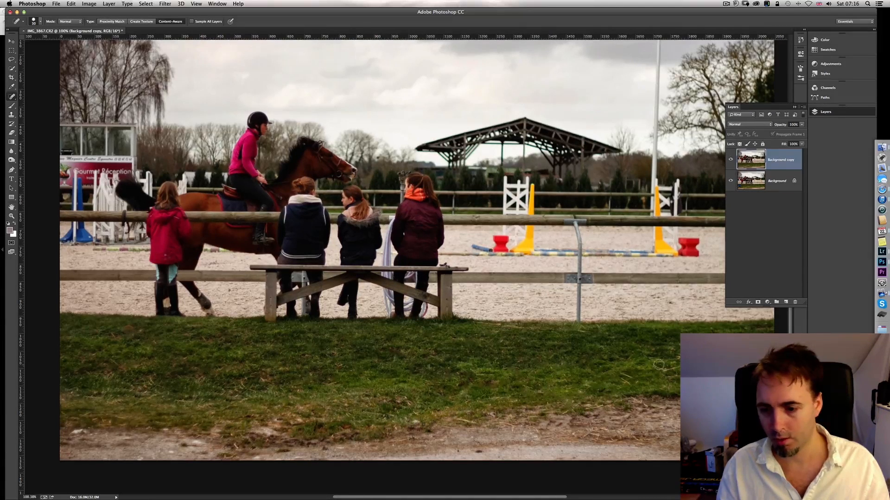
drag(622, 380, 635, 383)
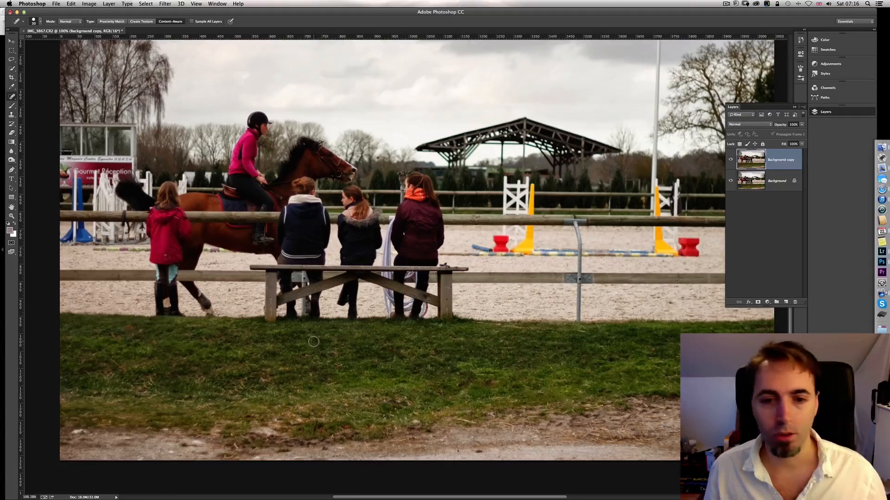
Step: Duplicate the retouched Background copy layer within the same document, keeping the default name
scroll(313, 341, up, 3)
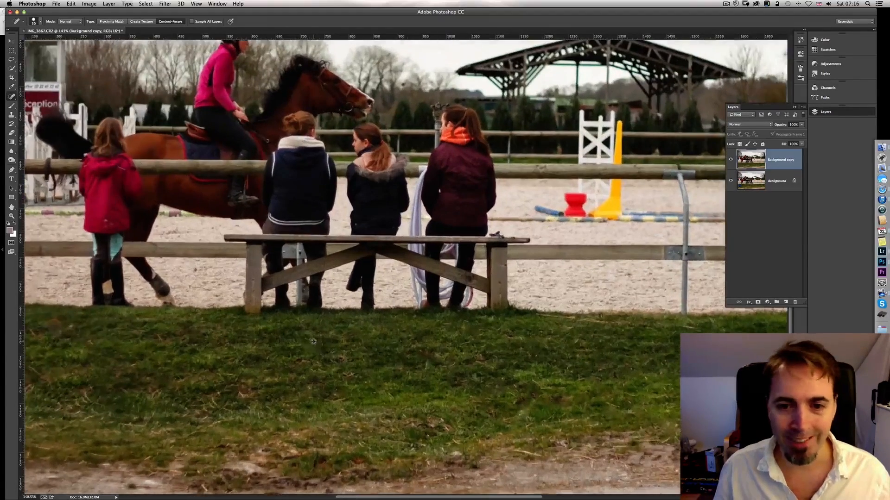
scroll(313, 342, up, 3)
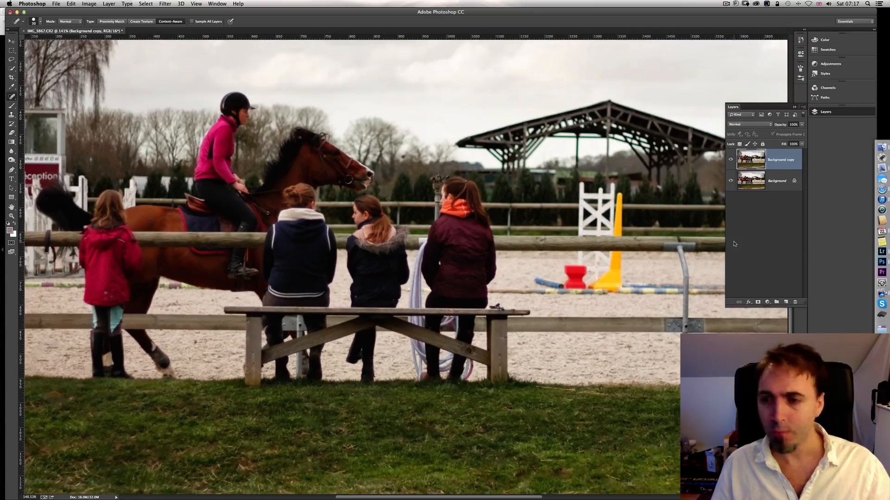
key(alt+super+j)
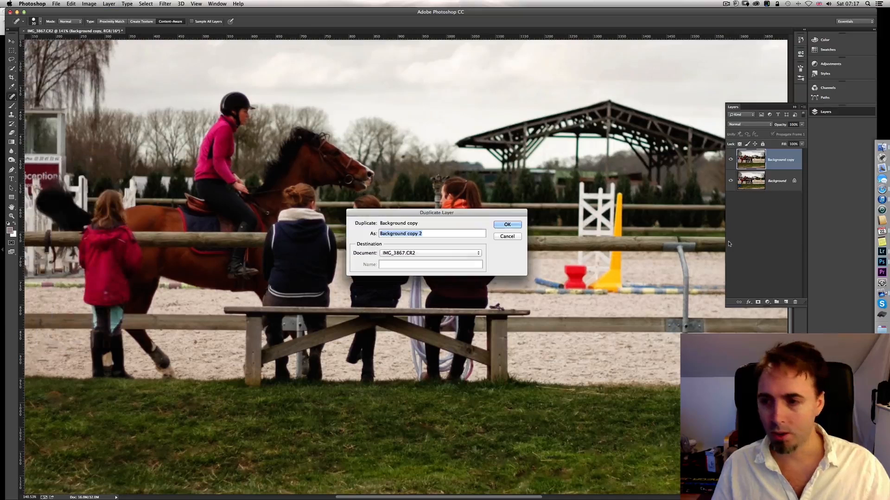
click(505, 226)
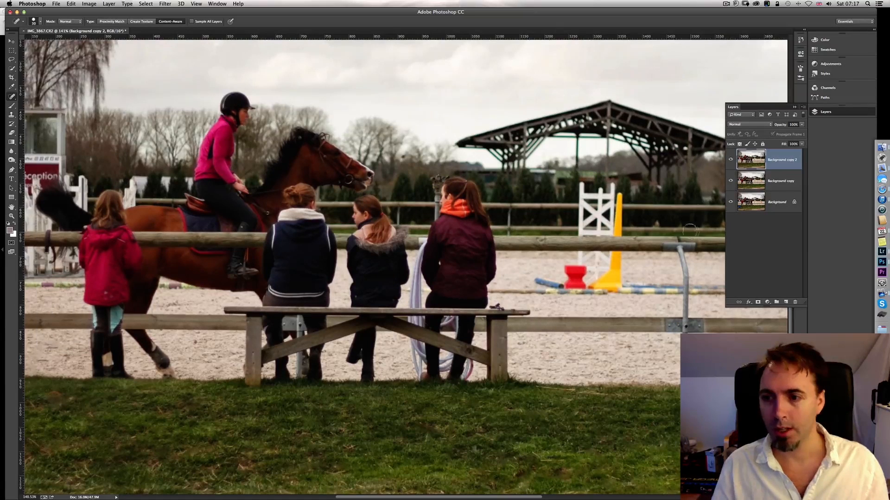
Step: Sharpen the duplicated layer with Unsharp Mask at amount 60%, radius 1.7 pixels and threshold 0
click(168, 4)
mouse_move(196, 122)
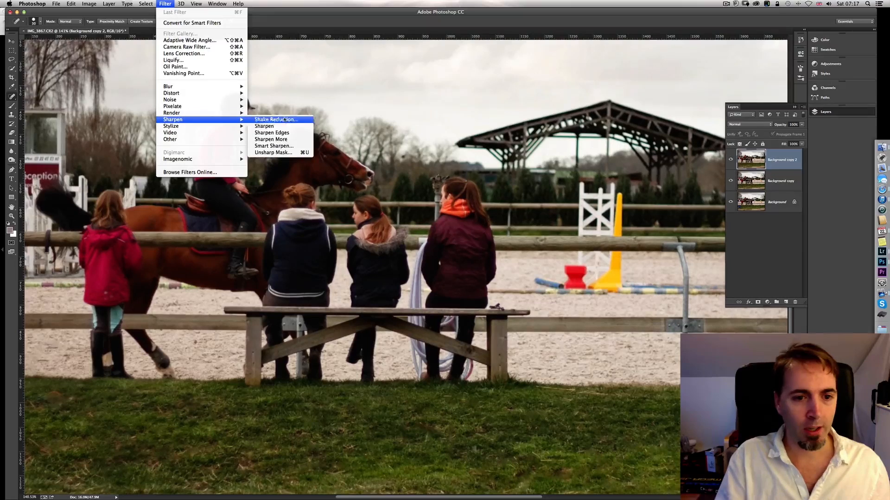
click(278, 153)
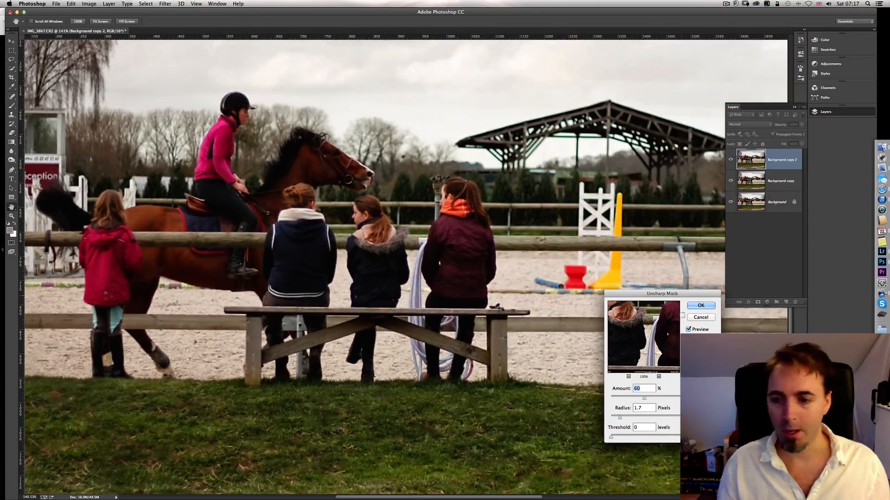
click(700, 307)
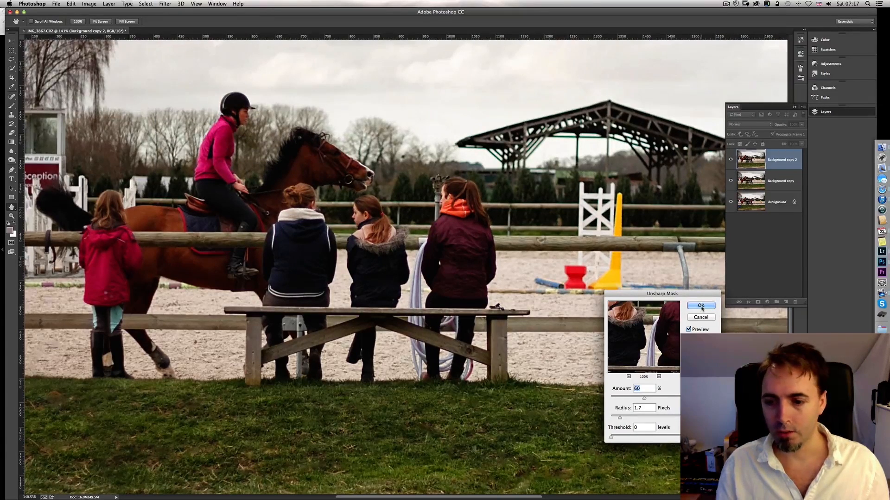
key(j)
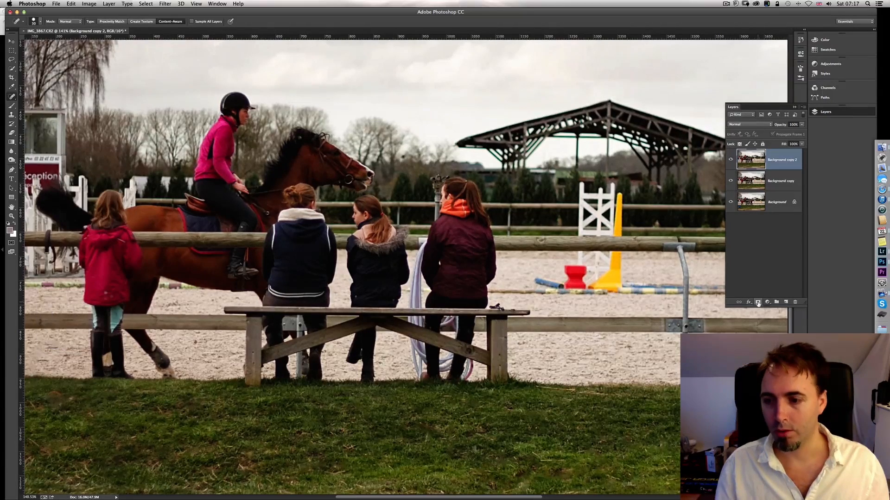
Step: Hide the sharpened layer behind a black mask and reveal it over the rider and horse with a small white brush
alt+click(758, 303)
key(b)
key([)
key([)
key([)
key([)
key([)
key([)
key([)
key([)
key([)
key([)
key([)
key([)
key([)
key([)
key([)
key([)
key([)
key([)
key([)
key([)
key([)
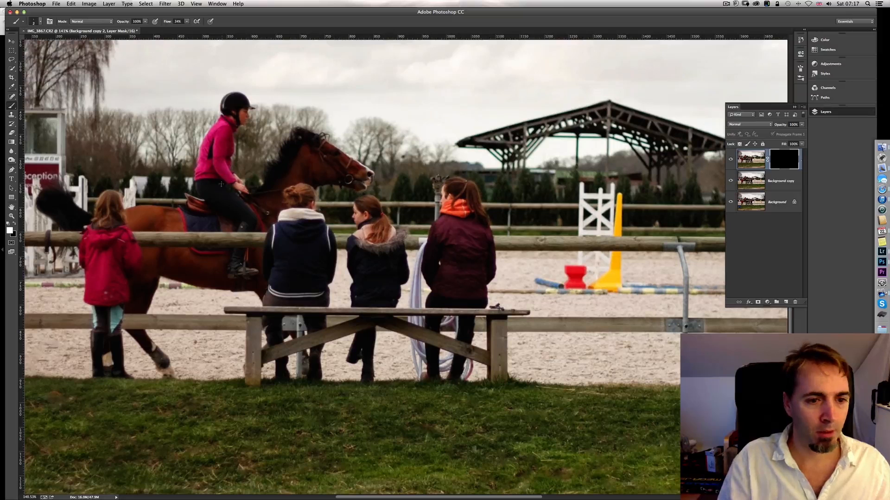
key(bracketright)
key(bracketright)
key(bracketright)
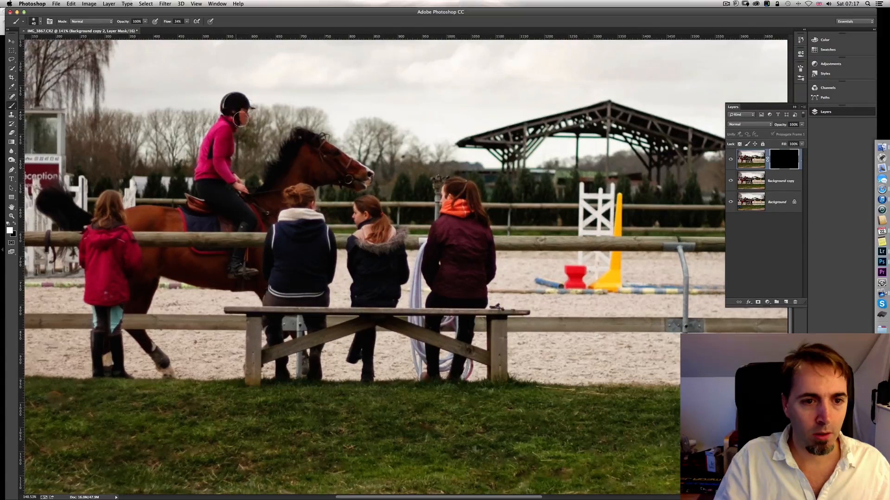
drag(200, 170, 225, 185)
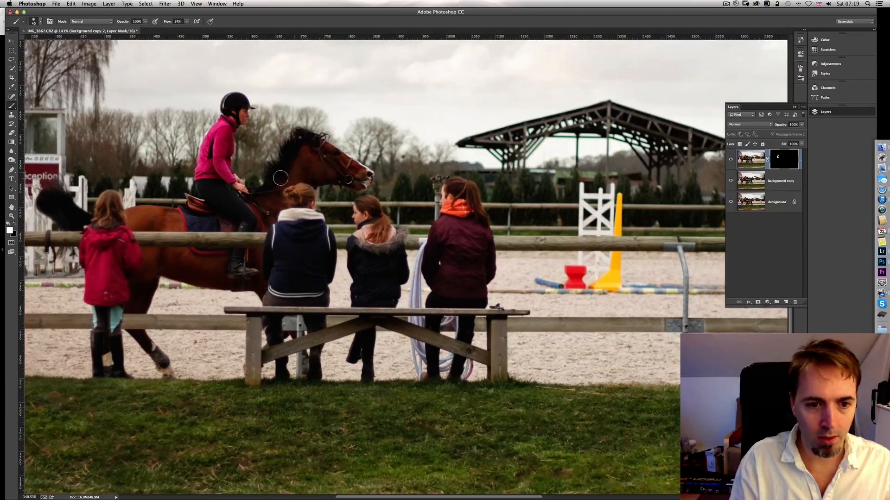
mouse_move(249, 228)
mouse_down()
mouse_move(255, 222)
mouse_move(238, 265)
mouse_move(252, 276)
mouse_move(240, 283)
mouse_up()
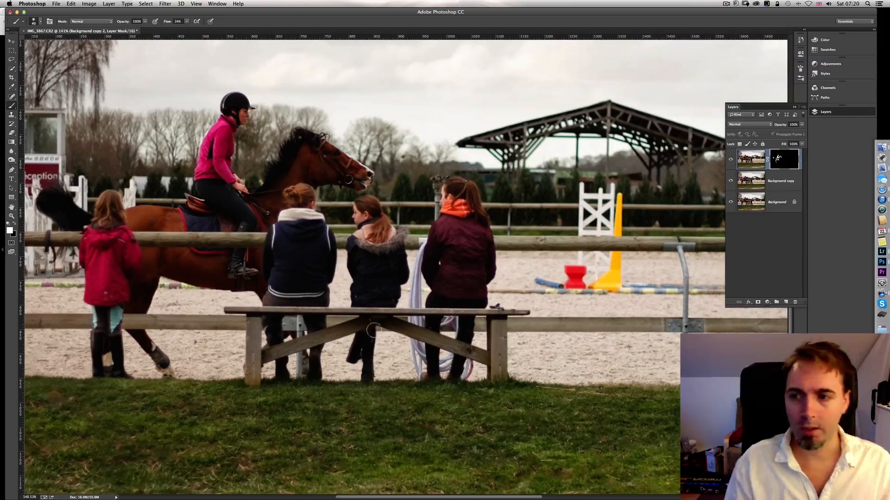
Step: Apply the same Unsharp Mask again to the image of the masked layer
click(742, 165)
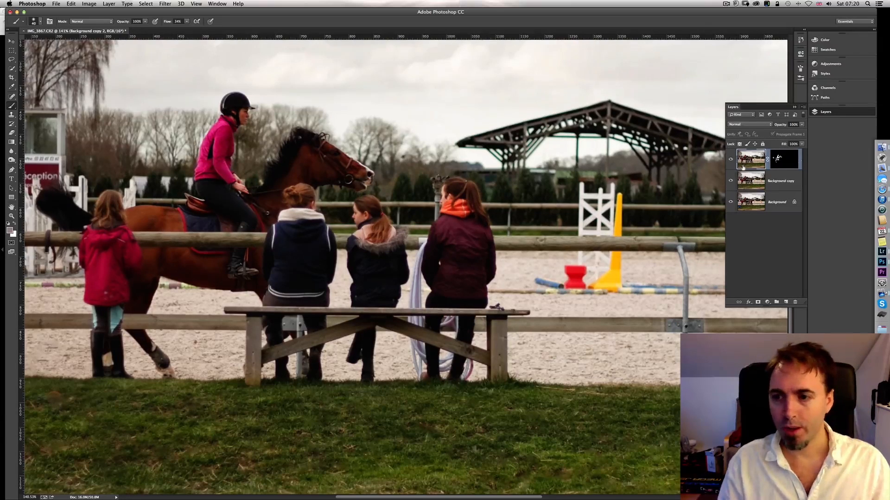
click(165, 3)
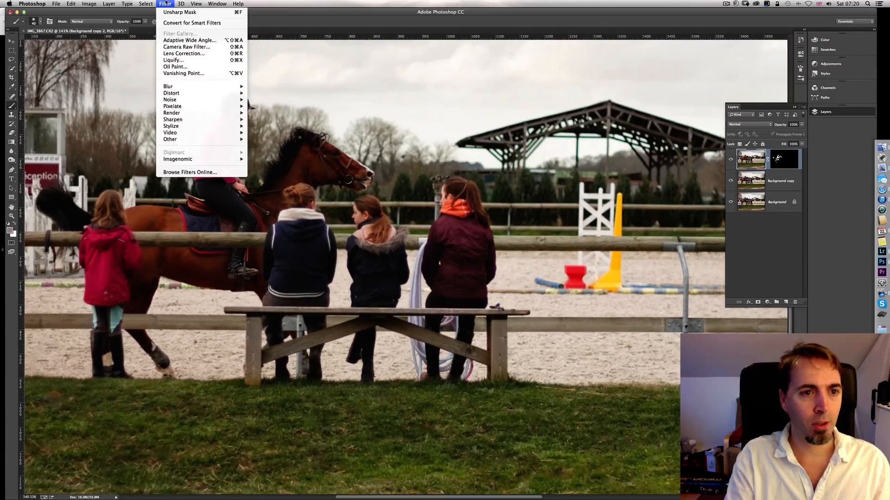
click(171, 13)
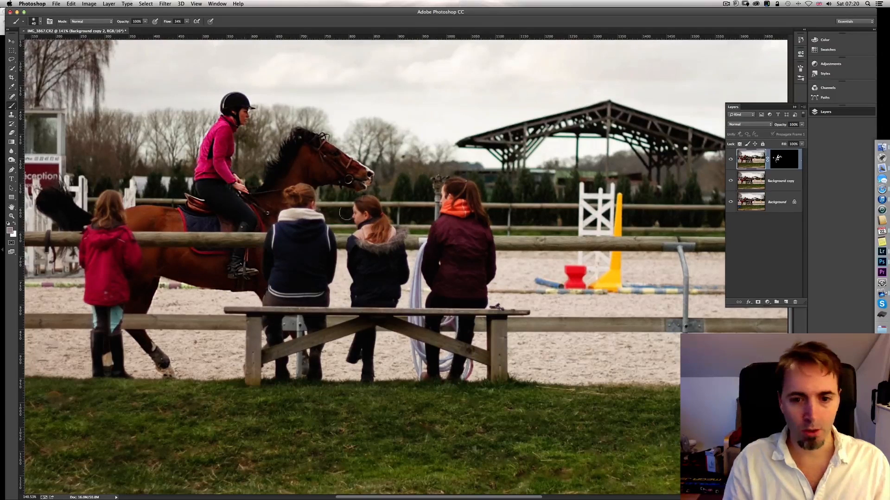
Step: Duplicate the Background copy layer again and apply a Gaussian Blur with a 2.4-pixel radius to the duplicate
click(754, 183)
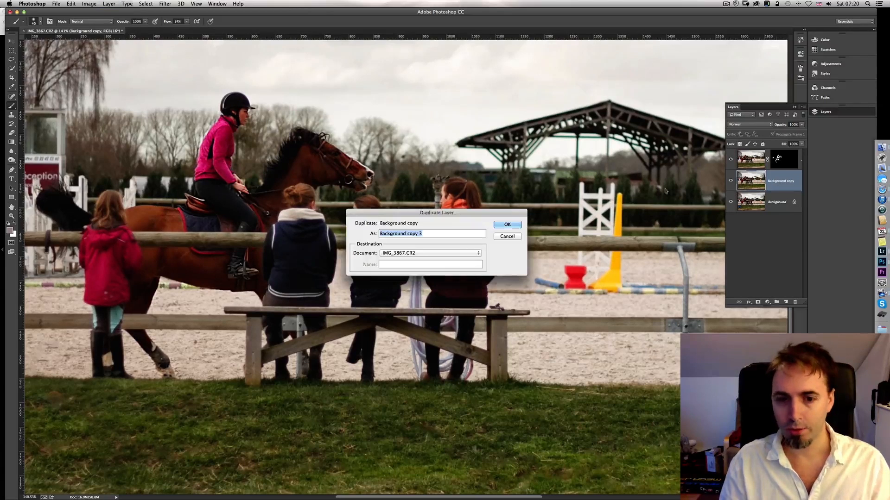
click(507, 224)
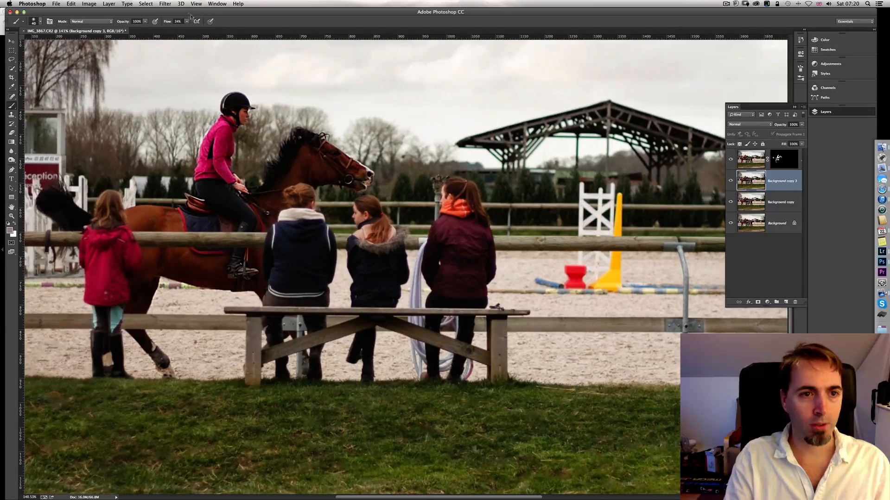
click(170, 4)
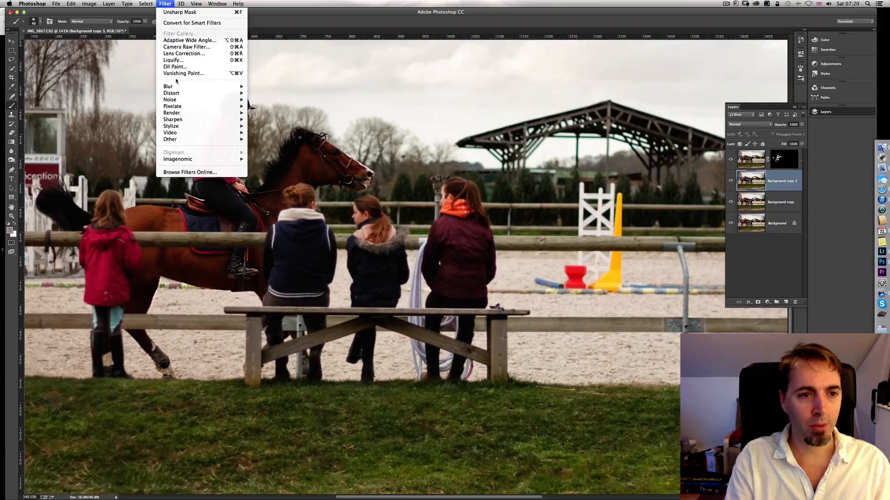
mouse_move(178, 87)
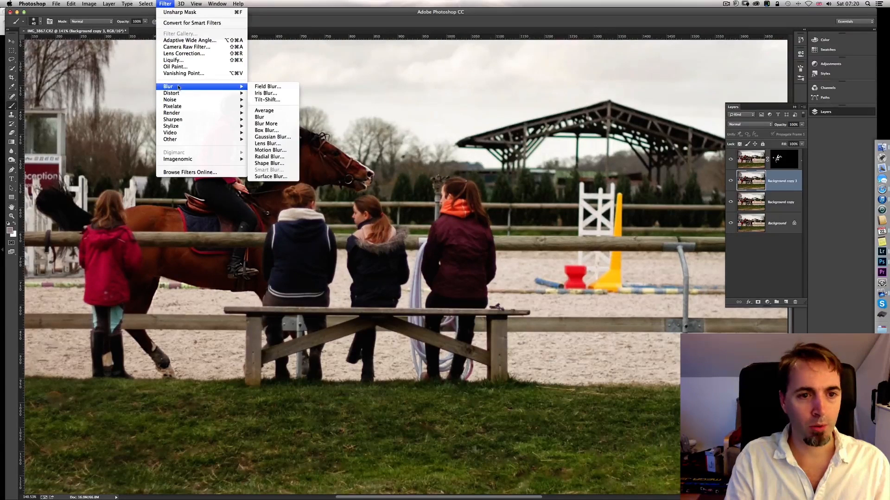
click(273, 137)
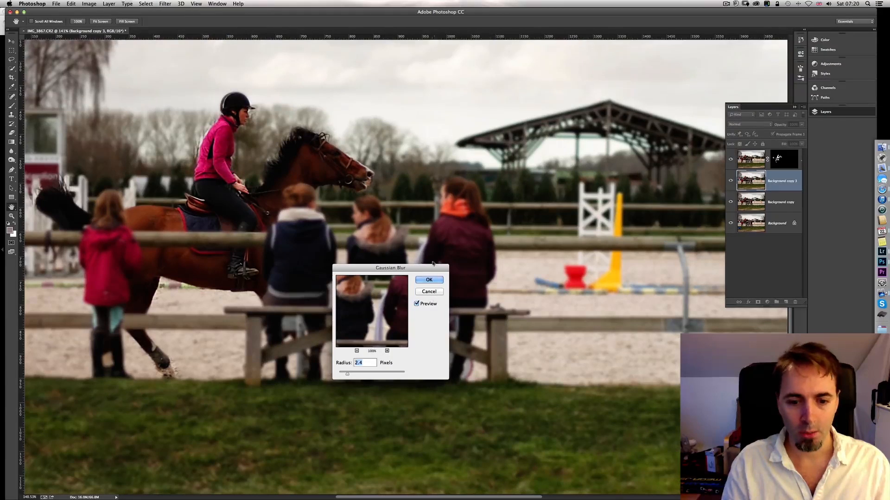
click(429, 280)
key(b)
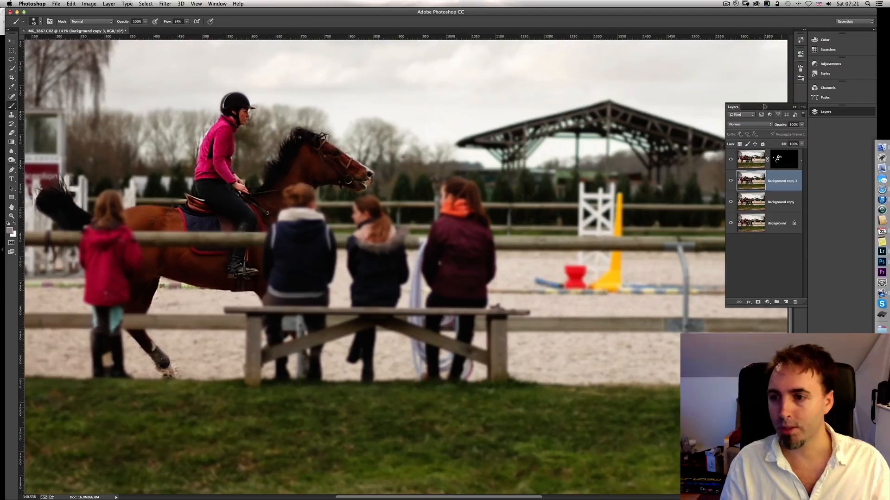
Step: Lower the blurred layer's opacity to about half
click(802, 125)
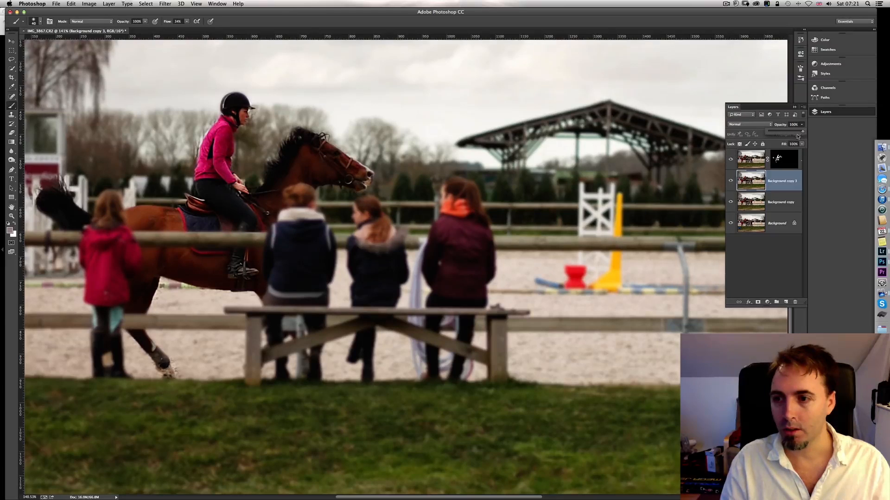
drag(795, 132, 796, 133)
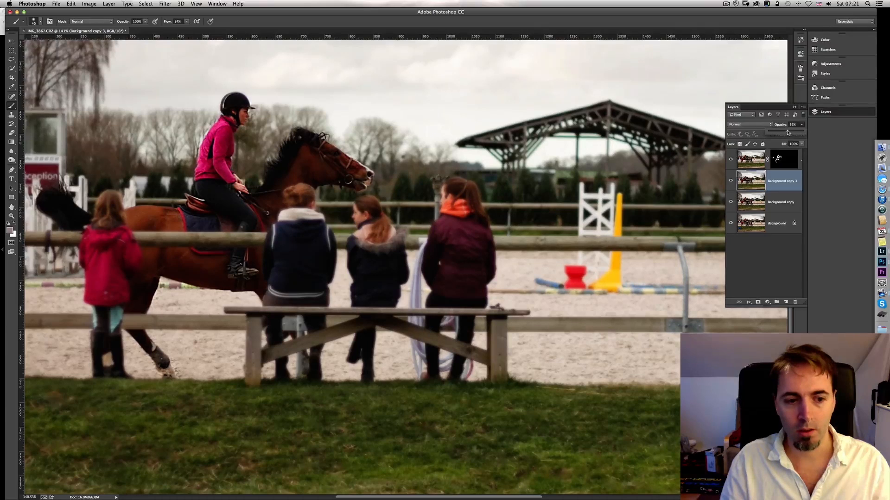
Step: Activate the mask of the sharpened top layer and make black the painting colour
click(751, 159)
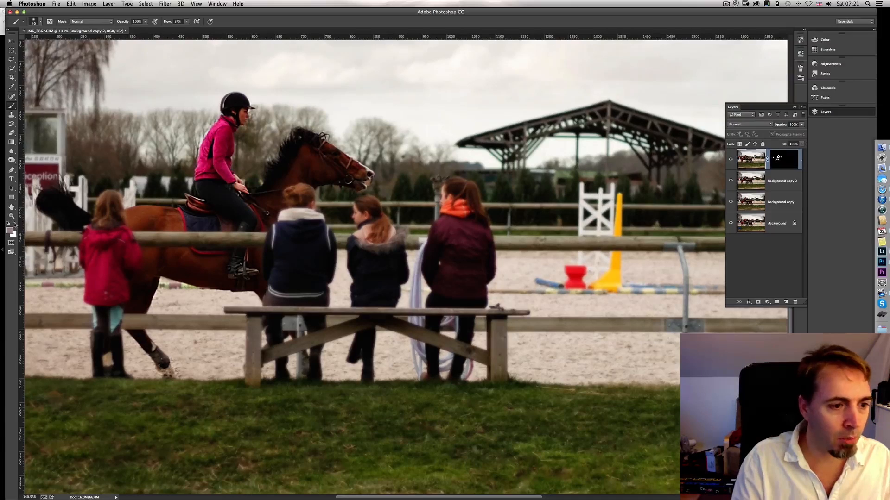
click(781, 162)
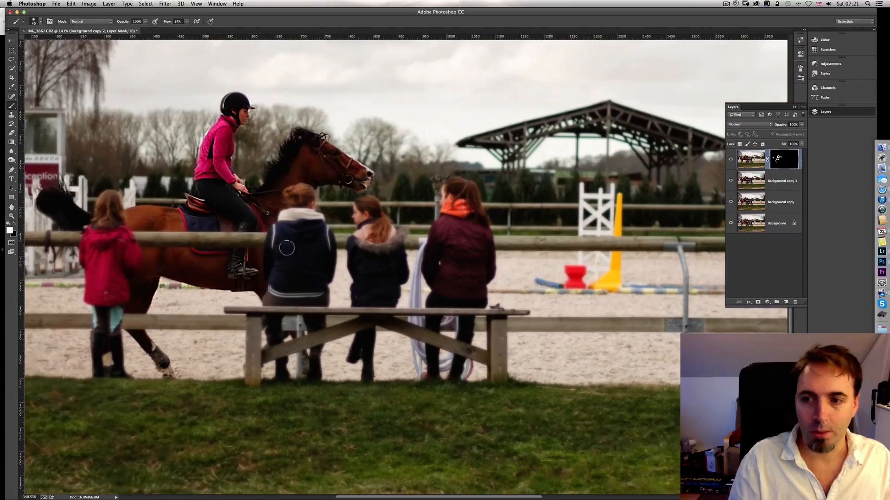
click(16, 224)
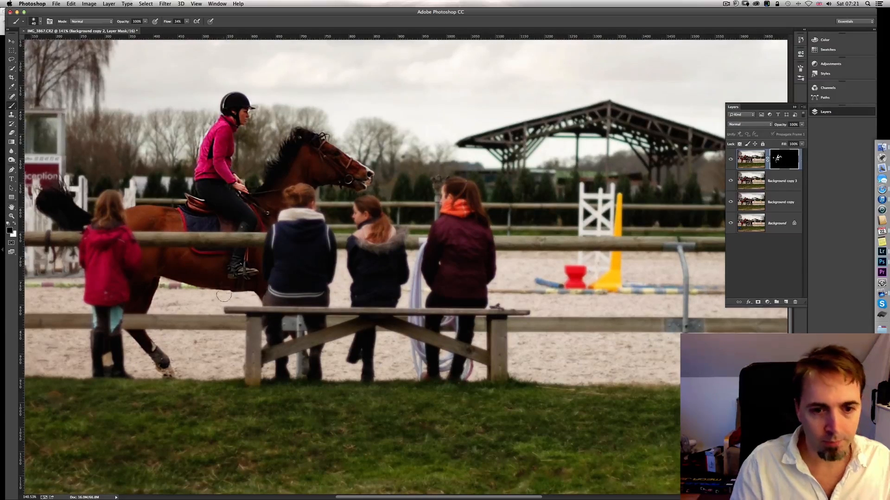
Step: Select all the layers and flatten the image into a single background
scroll(262, 282, down, 5)
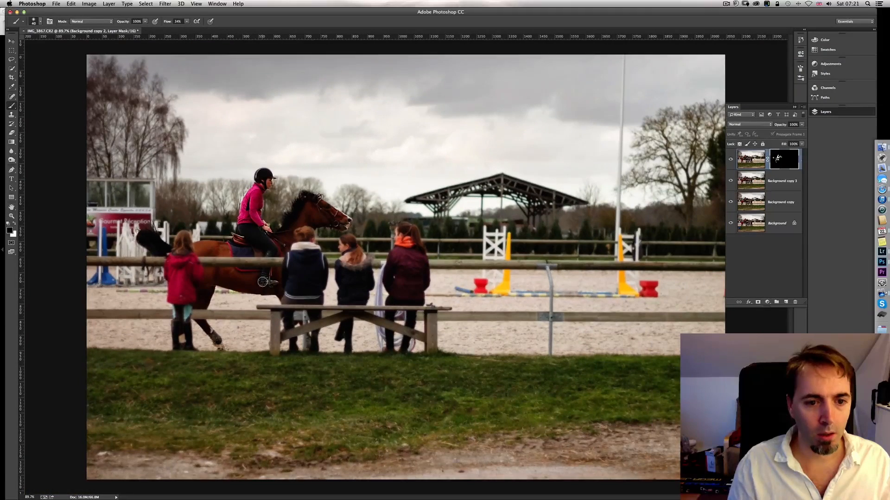
scroll(262, 282, down, 1)
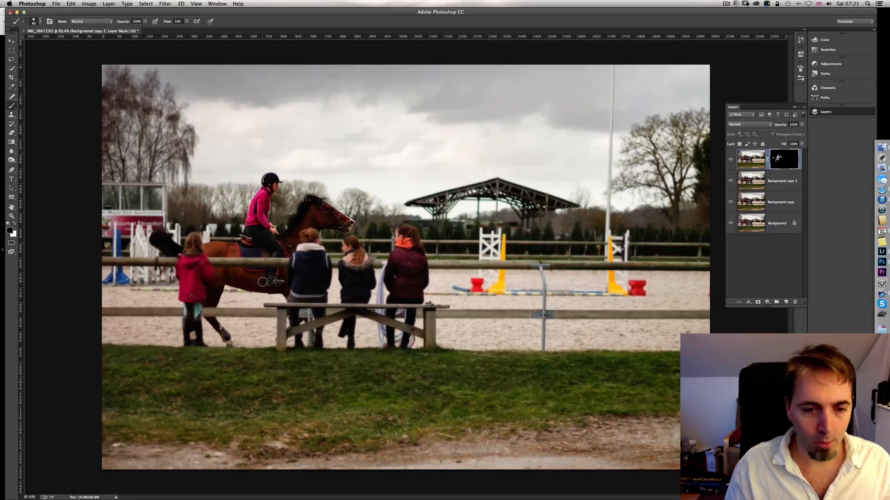
scroll(262, 282, down, 1)
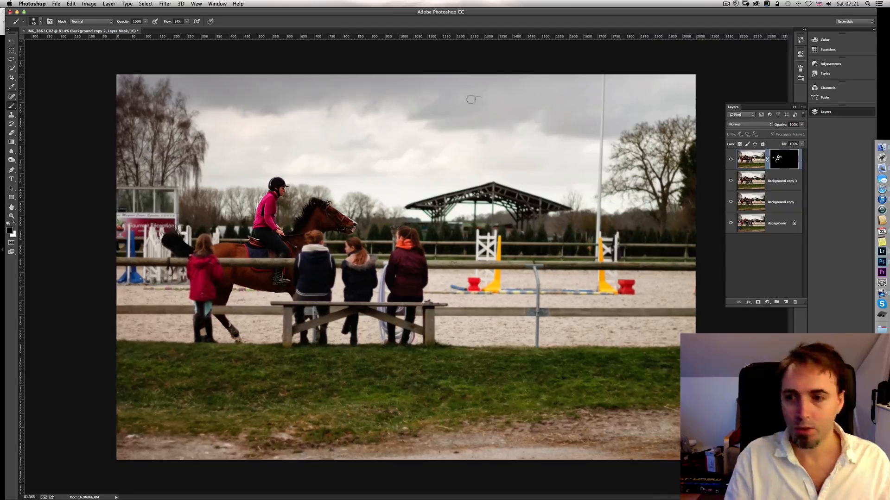
shift+click(775, 223)
right_click(778, 219)
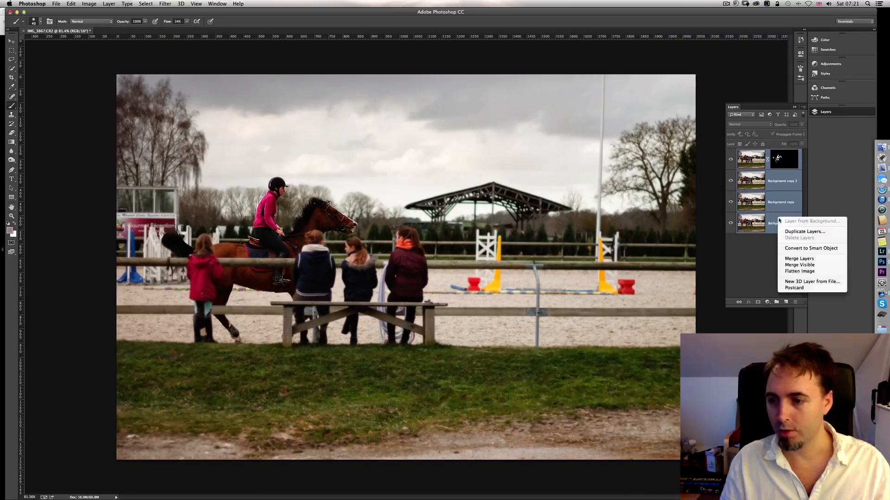
click(792, 272)
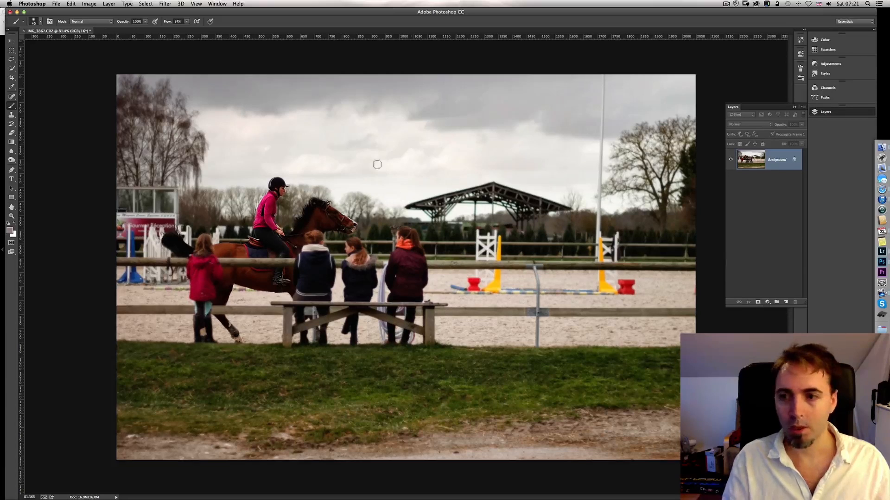
Step: Save the flattened photo as the TIFF file IMG_3867-fr.tif in the retouche folder and close it
click(57, 4)
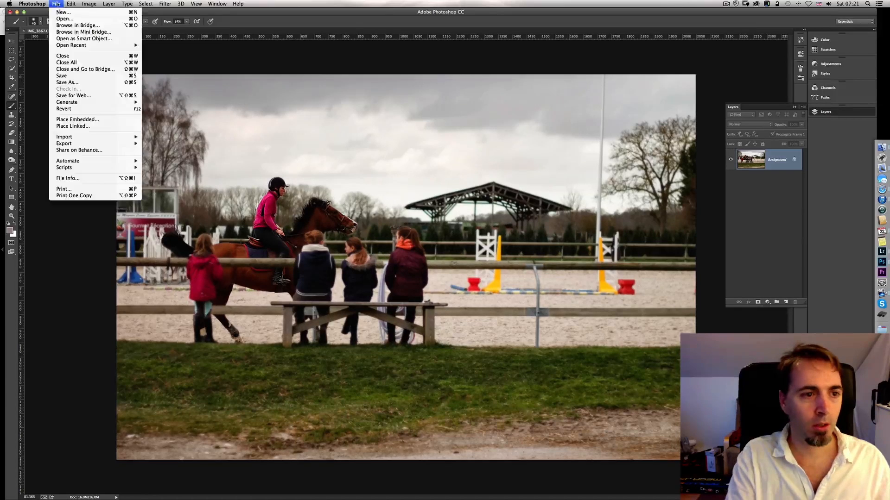
click(65, 82)
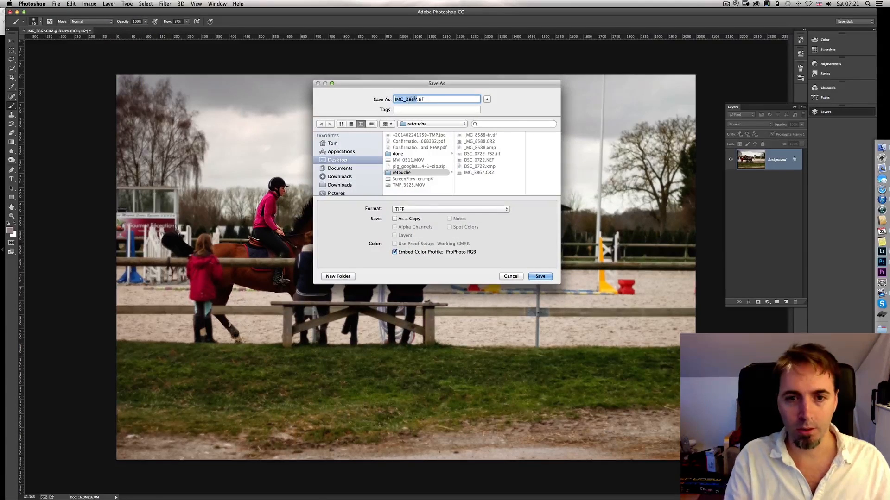
click(416, 100)
text(-f)
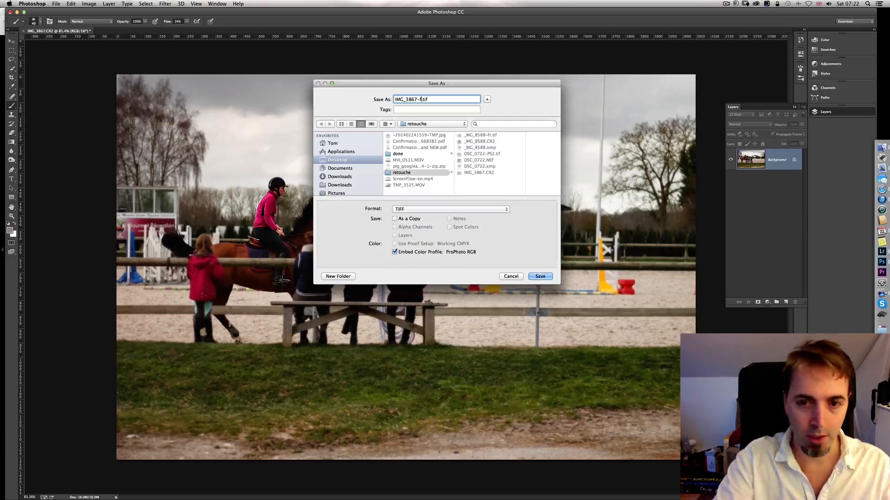
text(r)
key(Return)
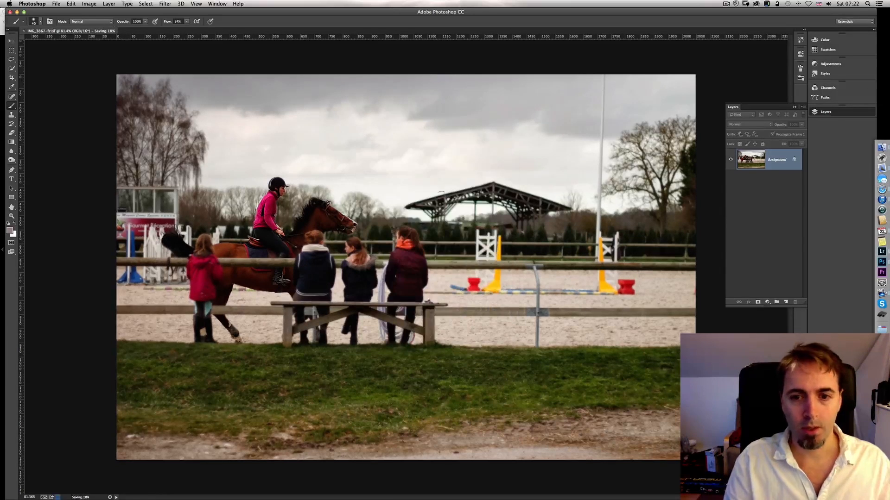
key(Return)
key(super+w)
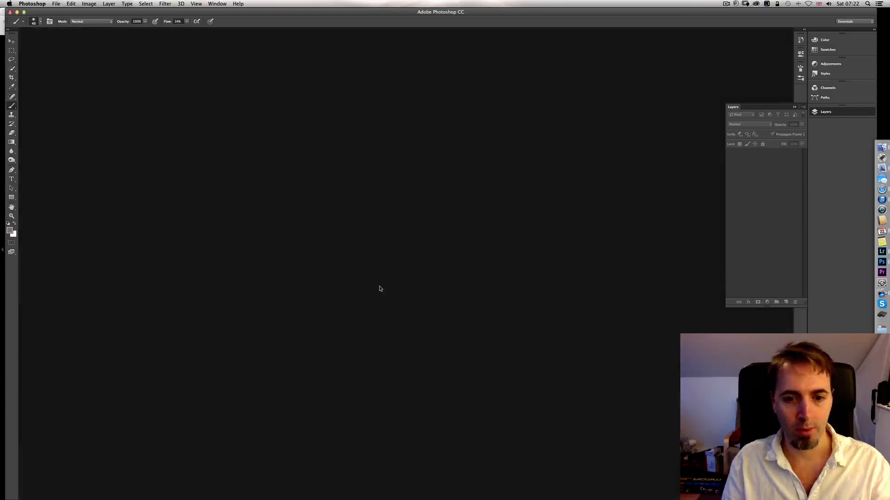
Step: Switch to Lightroom's Develop module and crop off the dirt path below the grass and the flagpole and tree on the photo's right side
key(super+Tab)
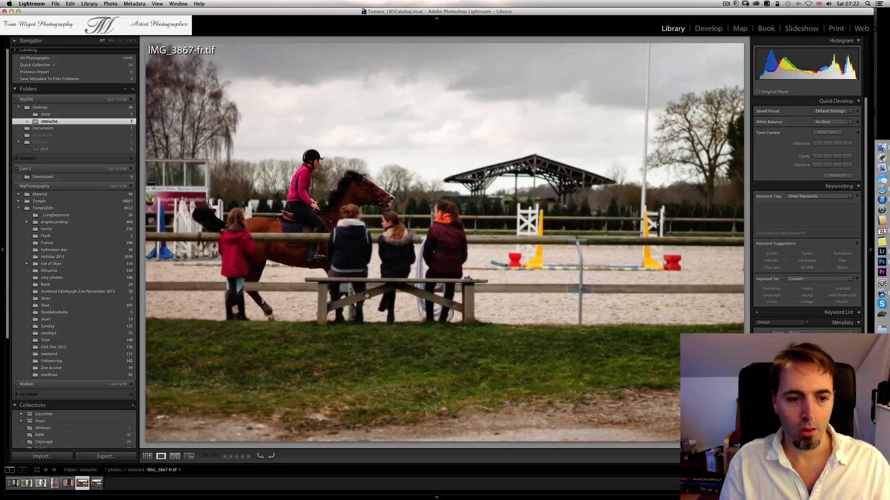
click(710, 30)
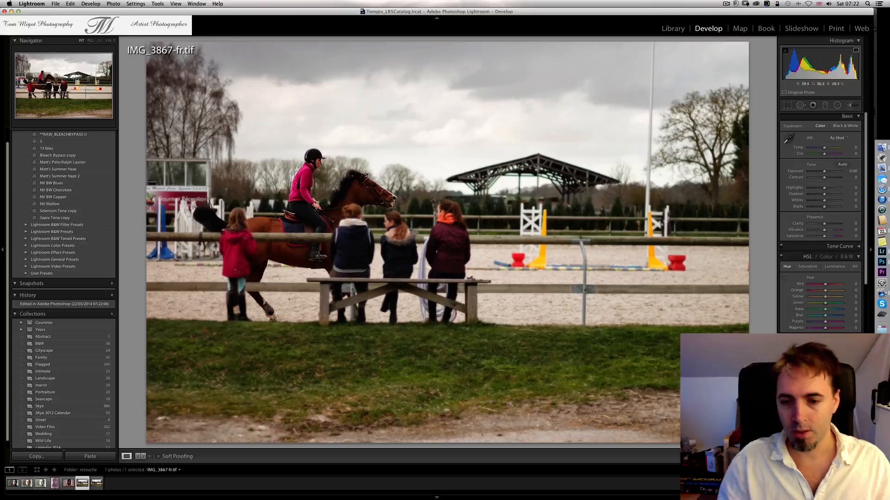
click(789, 105)
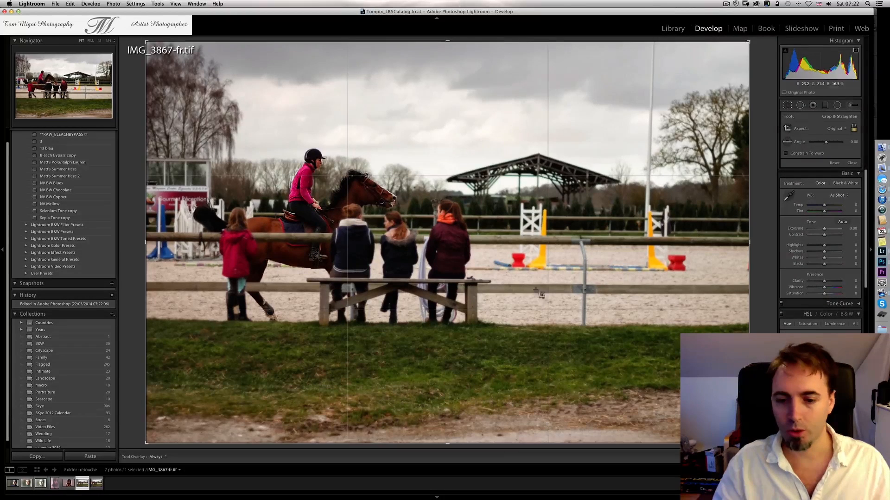
drag(447, 443, 446, 408)
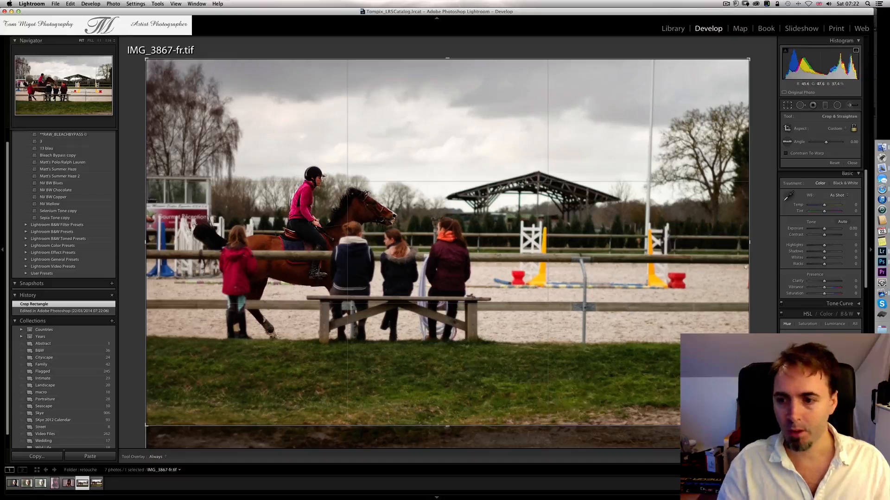
drag(749, 242, 691, 236)
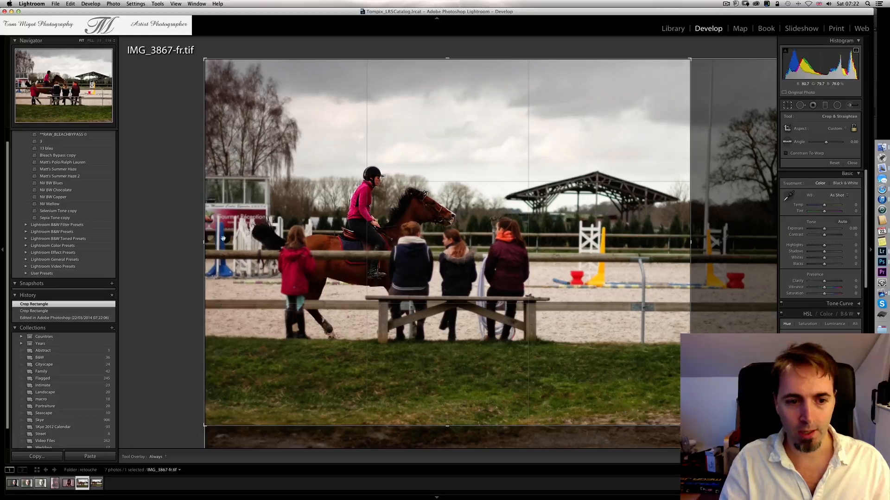
Step: Tighten the crop on both sides and trim some grass and sky around the rider and spectators, then apply it
drag(205, 244, 216, 243)
drag(430, 249, 434, 250)
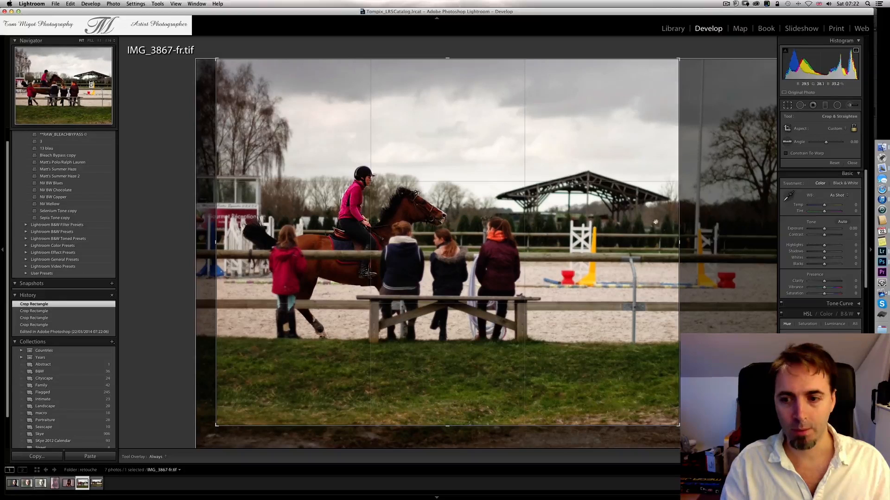
drag(678, 241, 675, 240)
drag(592, 256, 591, 258)
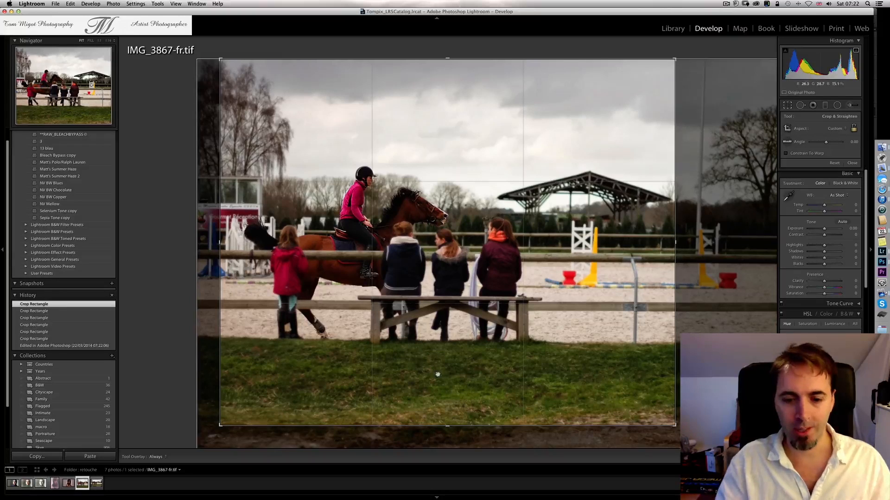
drag(448, 426, 449, 411)
drag(448, 74, 447, 86)
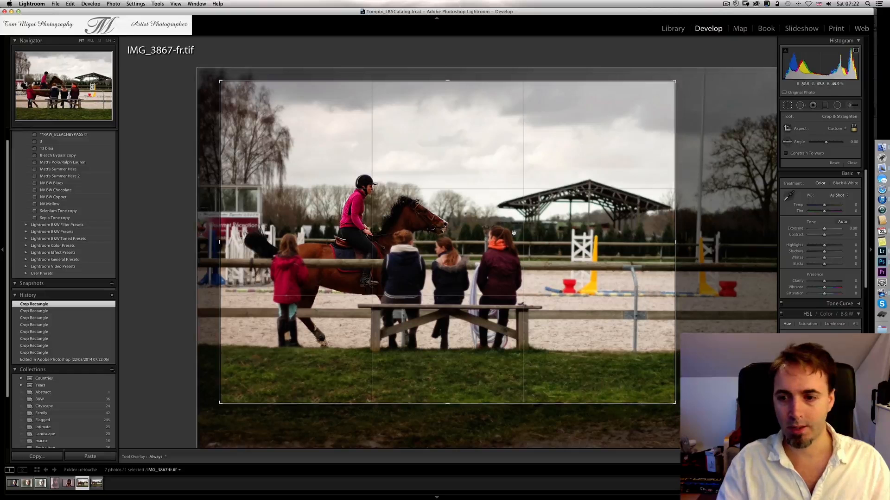
click(788, 105)
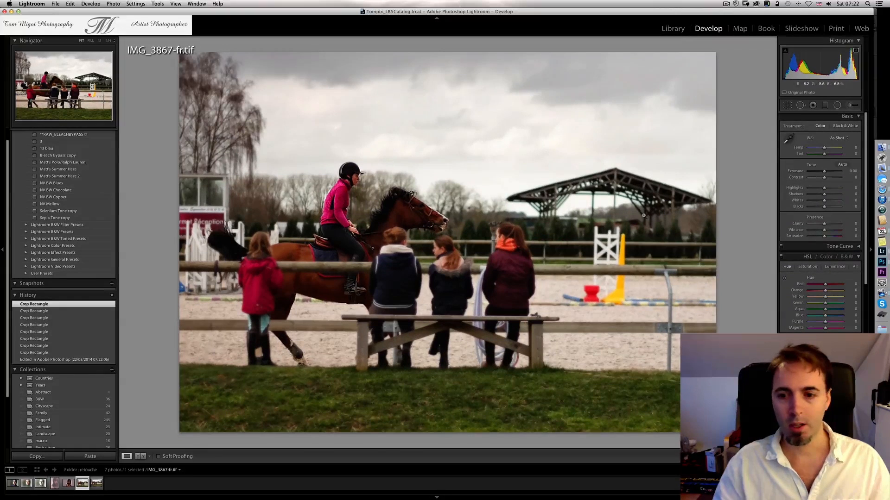
Step: Add a graduated filter with highlights at -100 from the top of the sky to the treeline and warm its temperature slightly
click(827, 106)
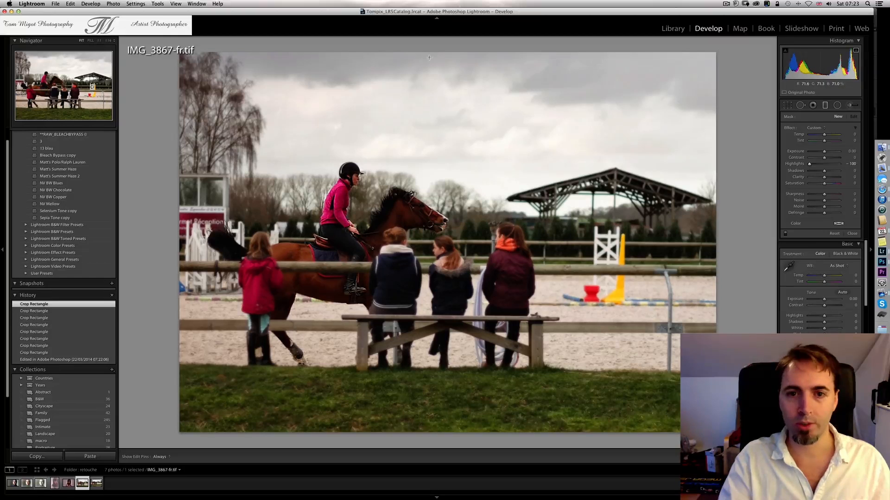
drag(430, 53, 434, 174)
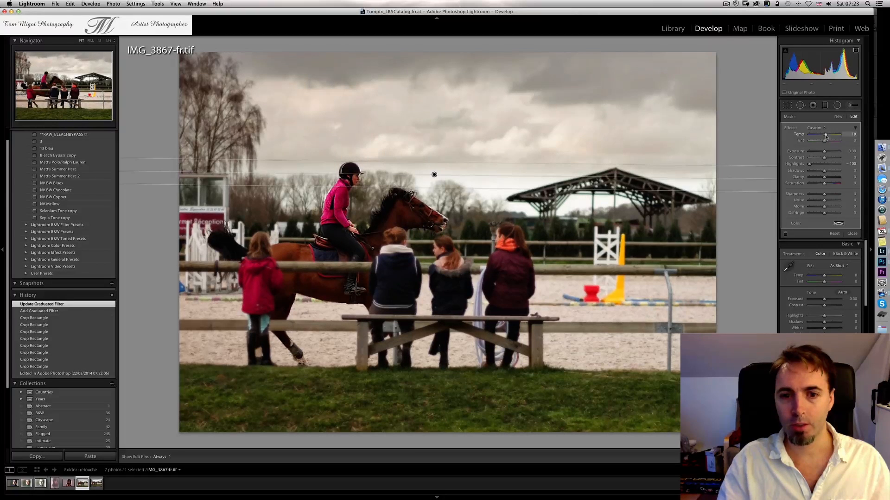
drag(826, 137, 822, 139)
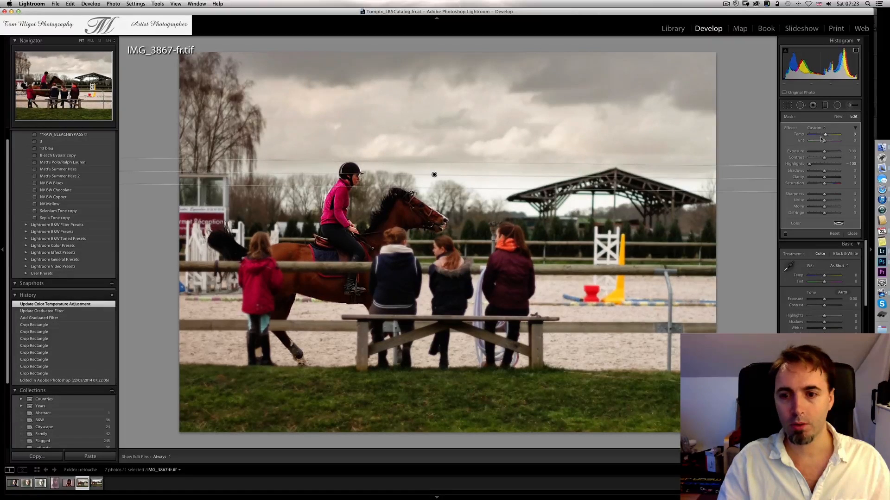
click(825, 106)
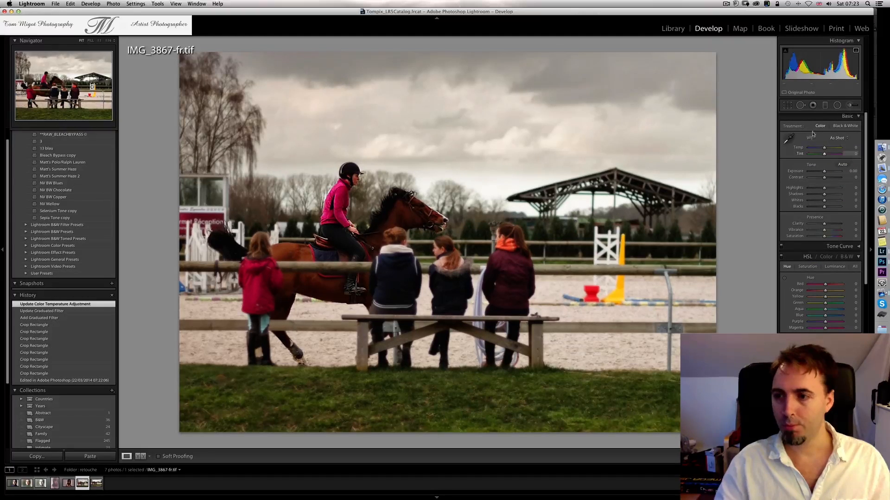
Step: Add a second graduated filter upward over the grass to the bench feet and lower its shadows to about -50
click(825, 106)
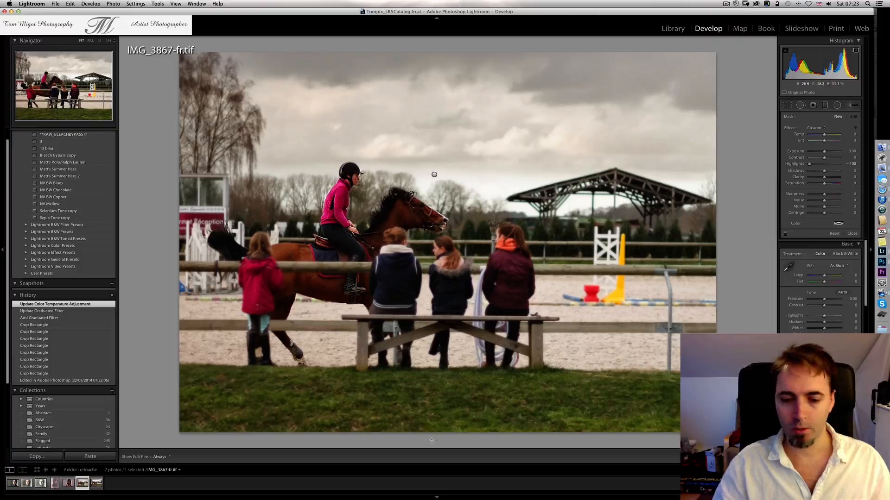
drag(433, 426, 430, 367)
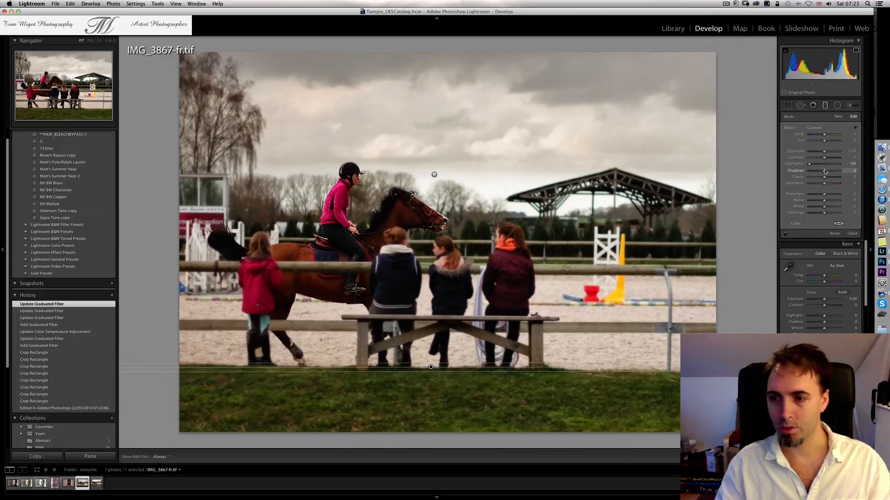
drag(822, 171, 816, 173)
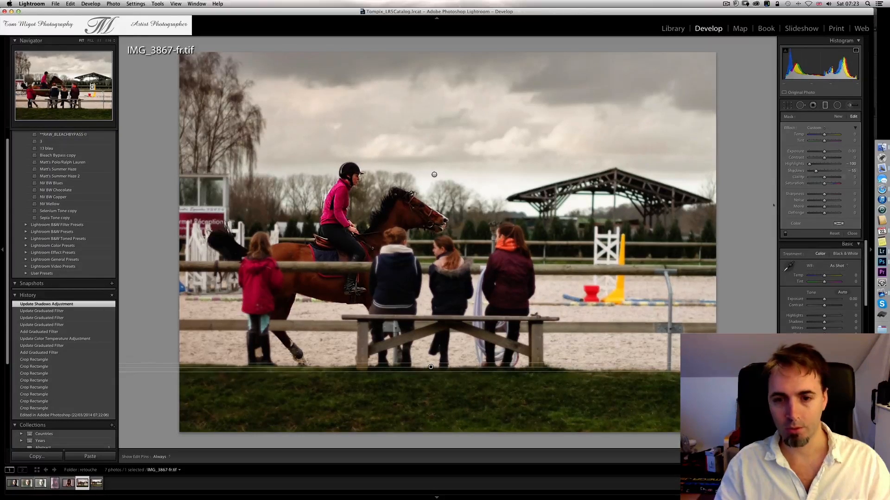
click(825, 105)
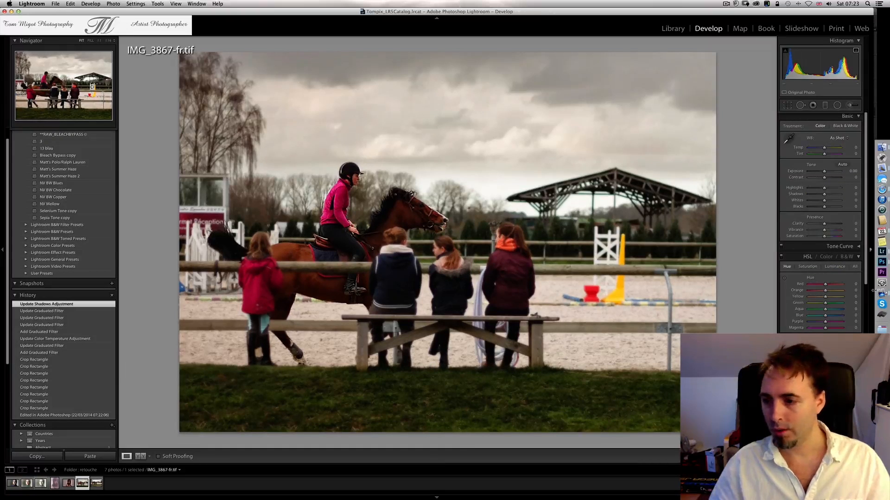
Step: Split-tone the photo with yellow highlights at hue 49, saturation 25, and orange shadows at about hue 18, saturation 12
scroll(843, 296, down, 5)
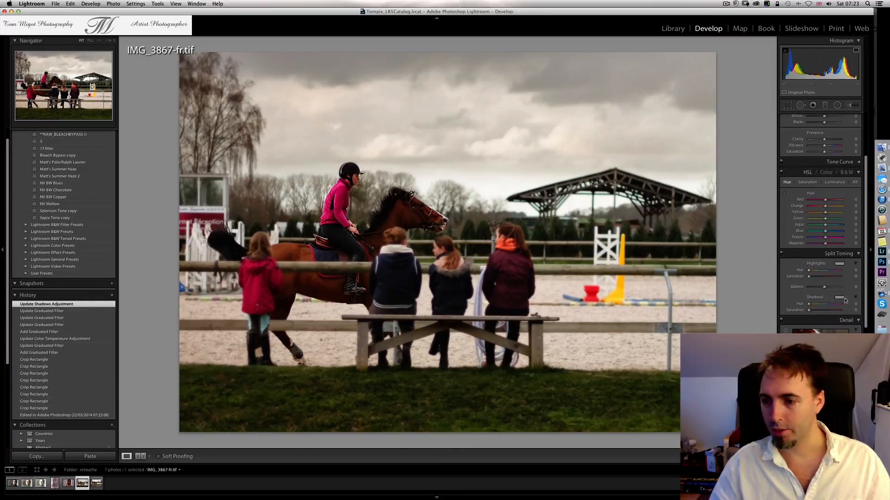
click(840, 297)
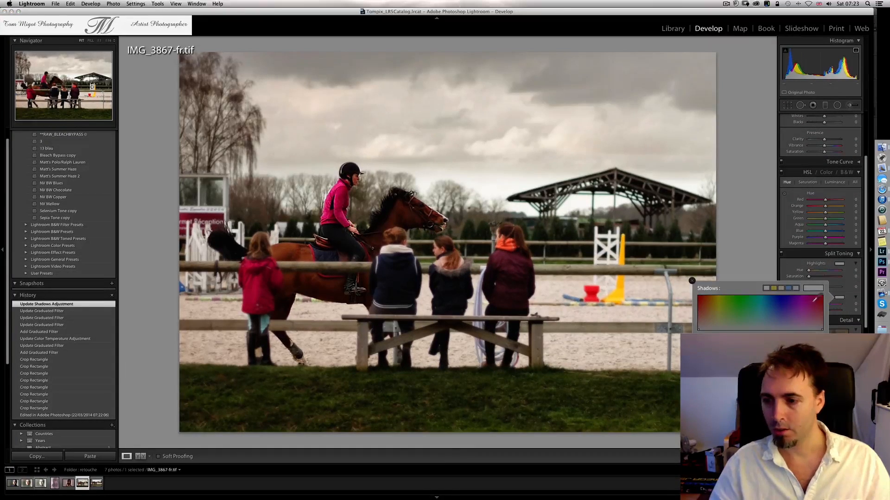
click(840, 265)
click(840, 265)
drag(703, 291, 701, 290)
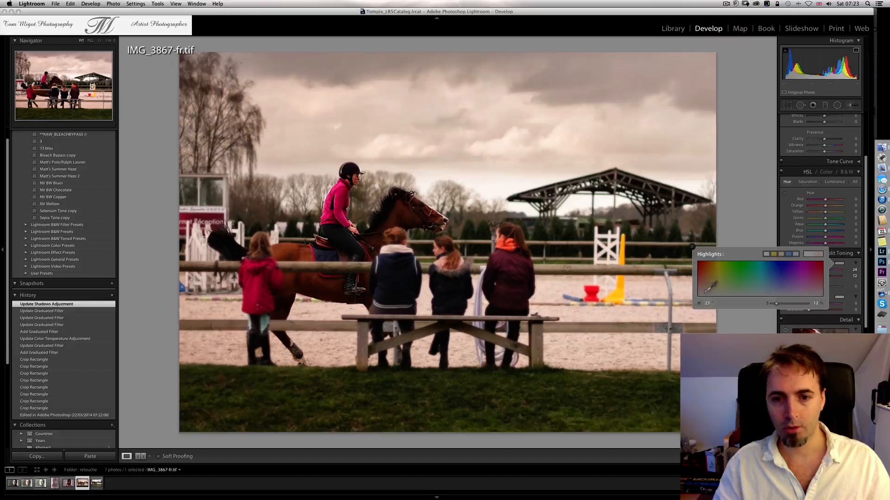
drag(718, 285, 719, 283)
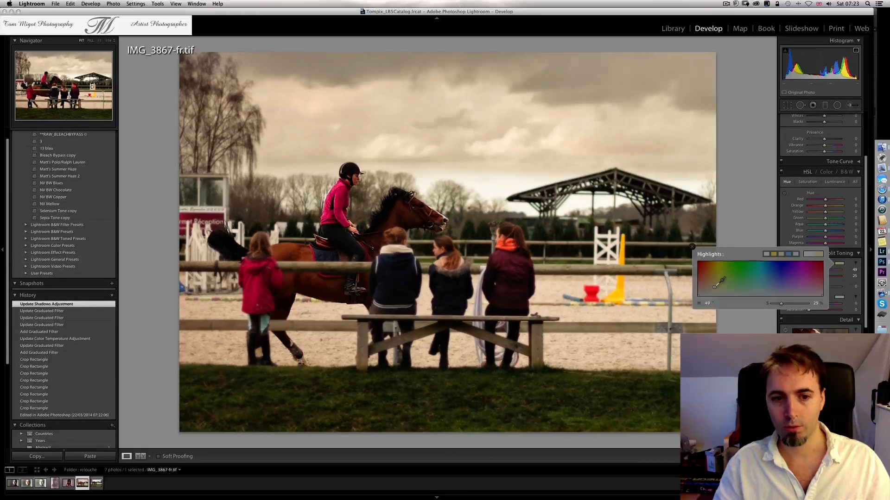
click(838, 297)
drag(718, 318, 704, 325)
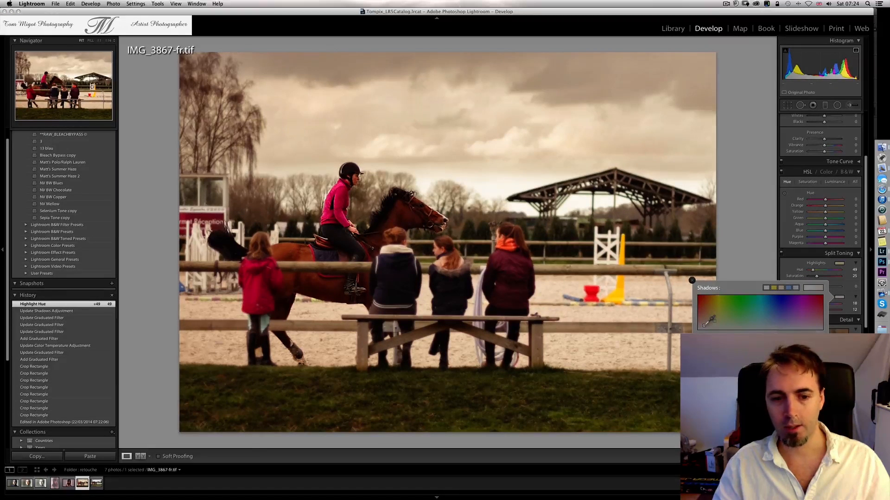
Step: Shift the split-toning shadows to a redder orange at hue 12, saturation 14, and close the colour picker
drag(703, 325, 698, 328)
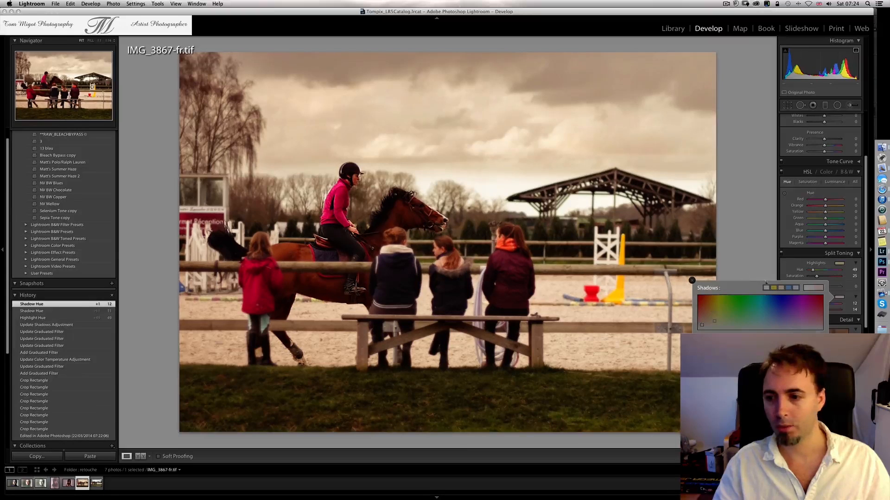
click(784, 270)
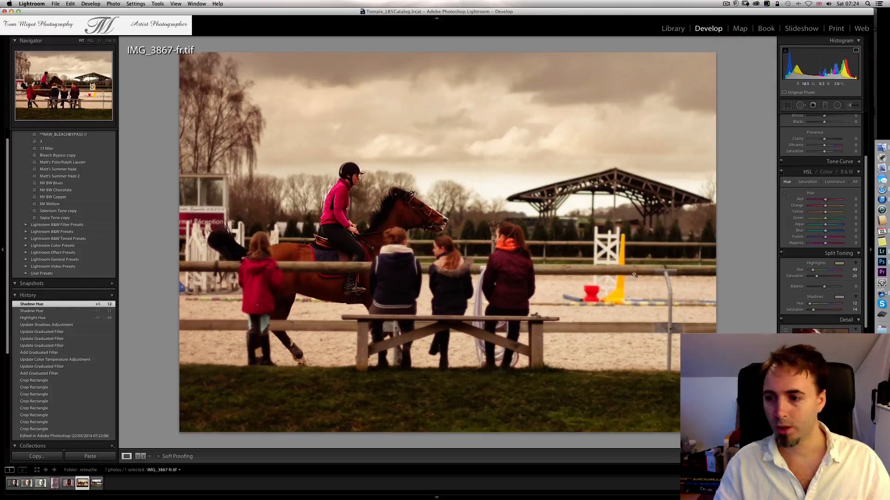
Step: Adjust the HSL colours: yellow luminance +92 and saturation -49, red saturation -27 and luminance +30
click(834, 182)
mouse_move(832, 213)
mouse_down()
mouse_move(842, 214)
mouse_move(819, 214)
mouse_up()
click(807, 181)
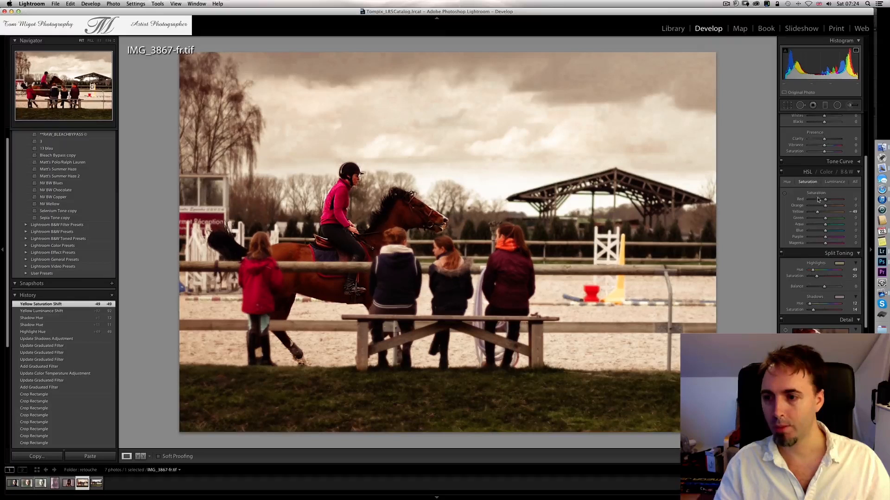
drag(825, 201, 829, 201)
click(834, 181)
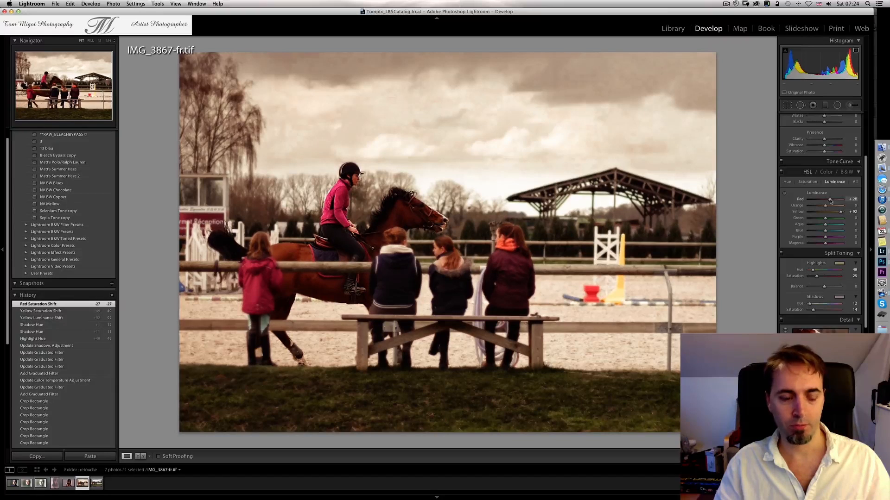
drag(831, 201, 831, 201)
Step: Darken the photo's edges with a post-crop vignette, adjusting its amount and midpoint and setting roundness to +3
scroll(831, 201, down, 5)
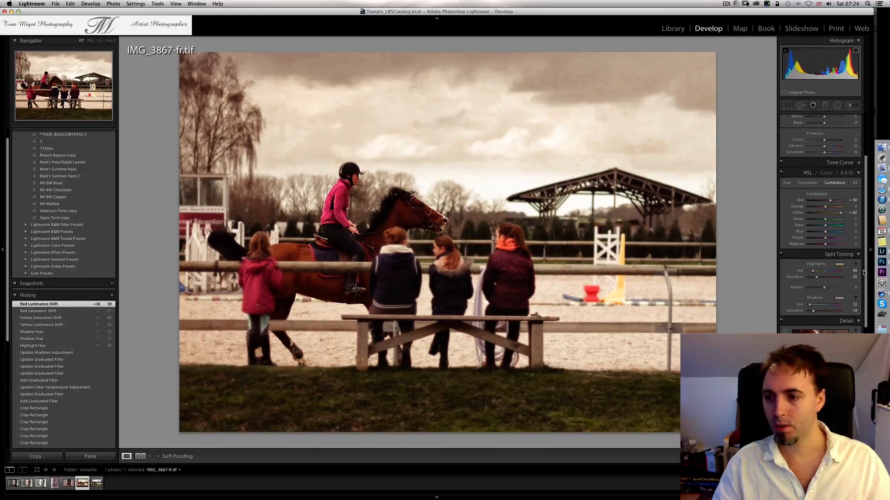
scroll(820, 194, down, 4)
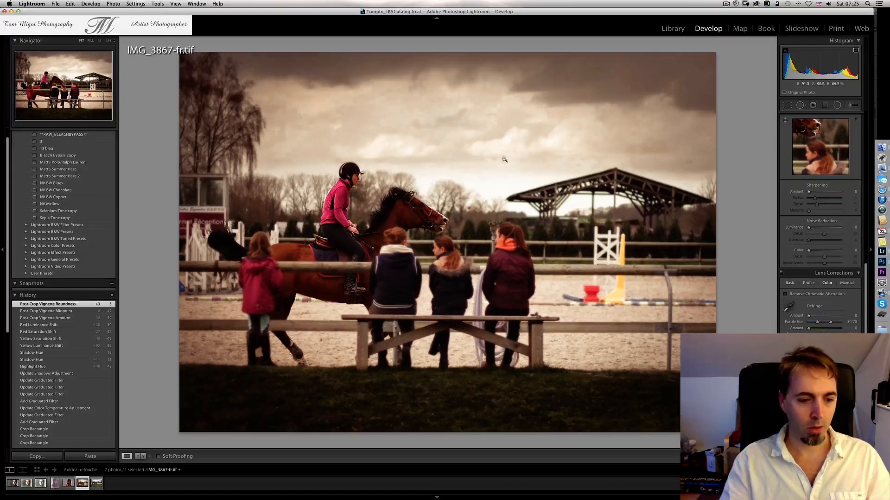
Step: Compare IMG_3867-fr.tif side by side with the original IMG_3867.CR2 in the Library, with side panels hidden and the surroundings blacked out
click(675, 28)
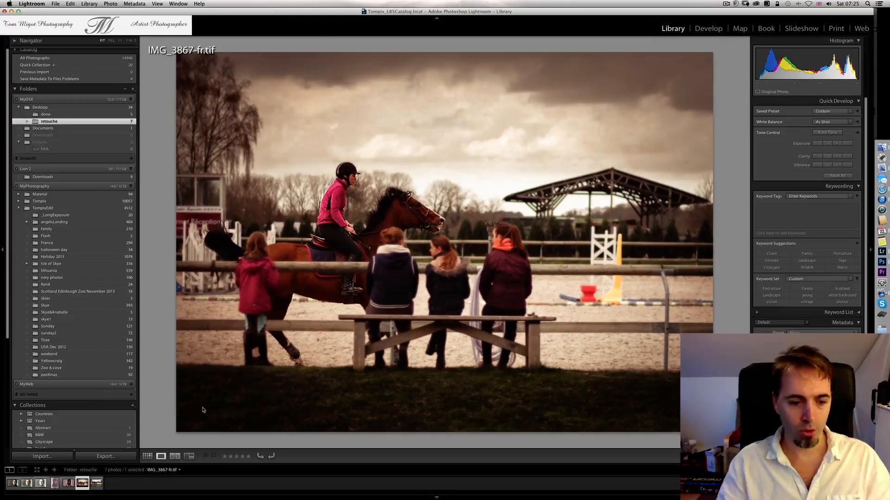
super+click(97, 483)
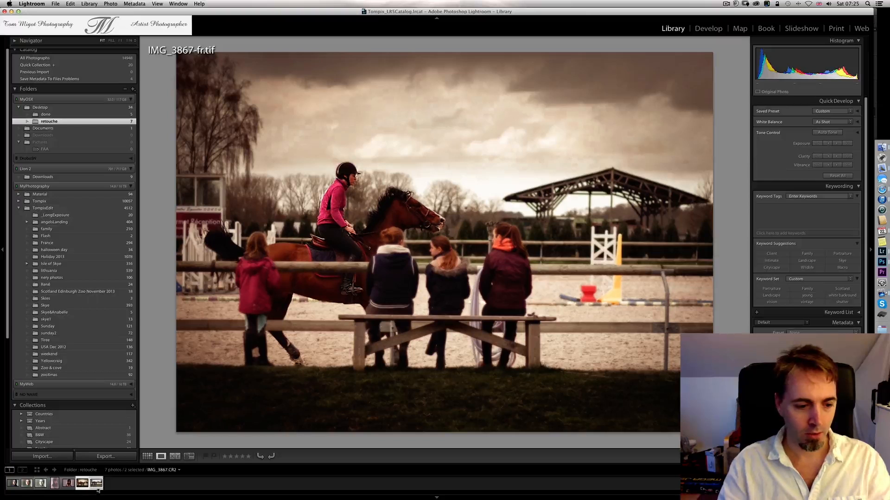
click(175, 457)
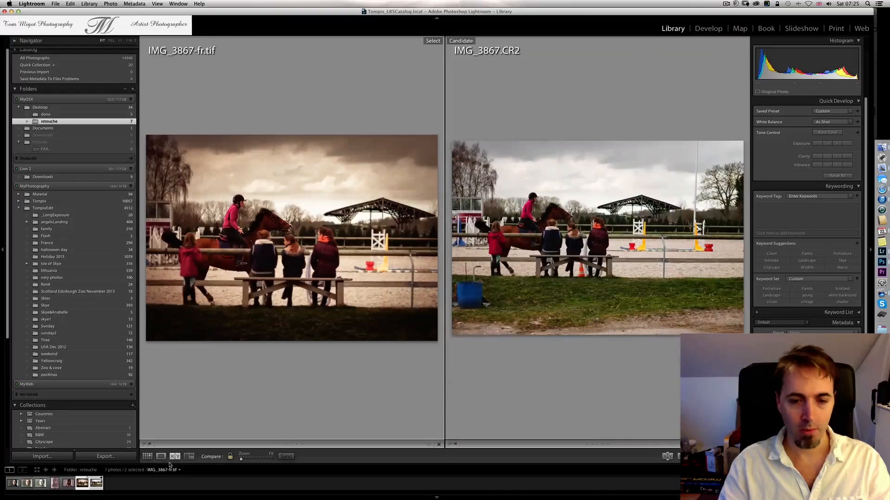
key(l)
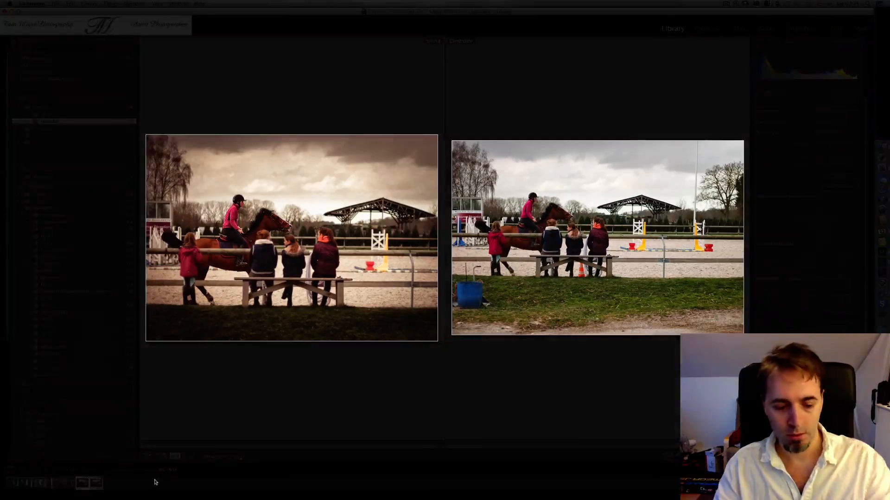
key(Tab)
key(l)
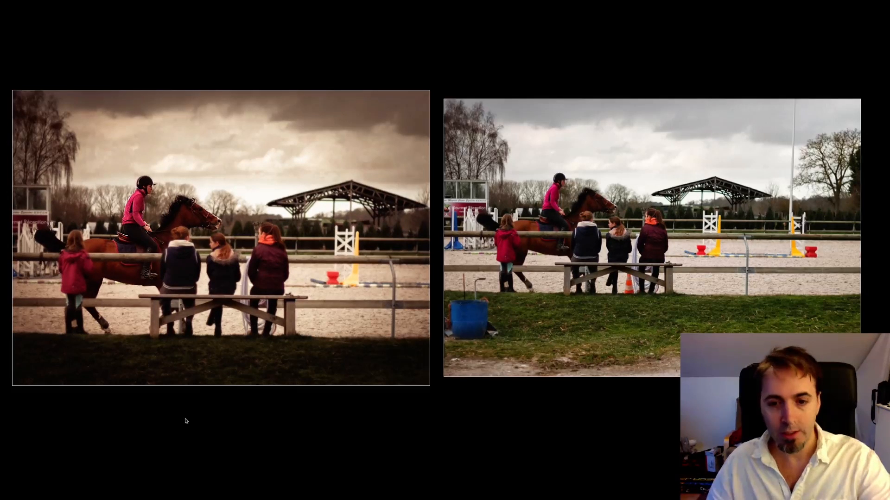
key(l)
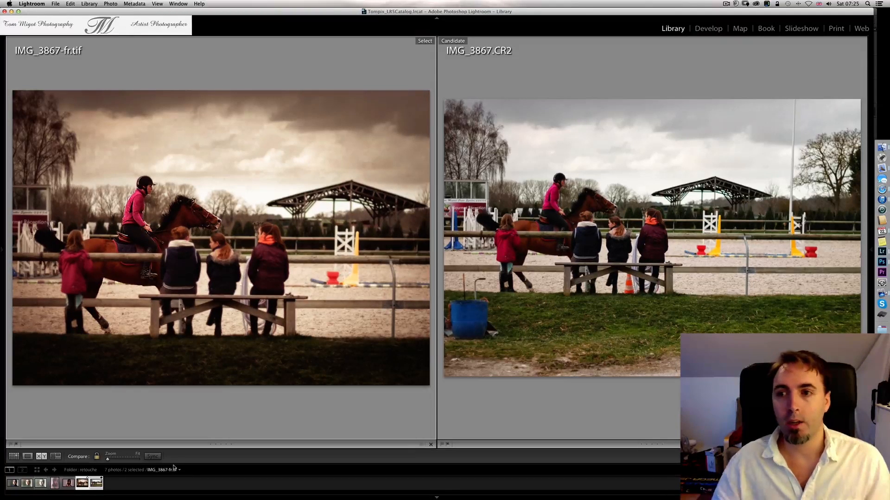
click(726, 4)
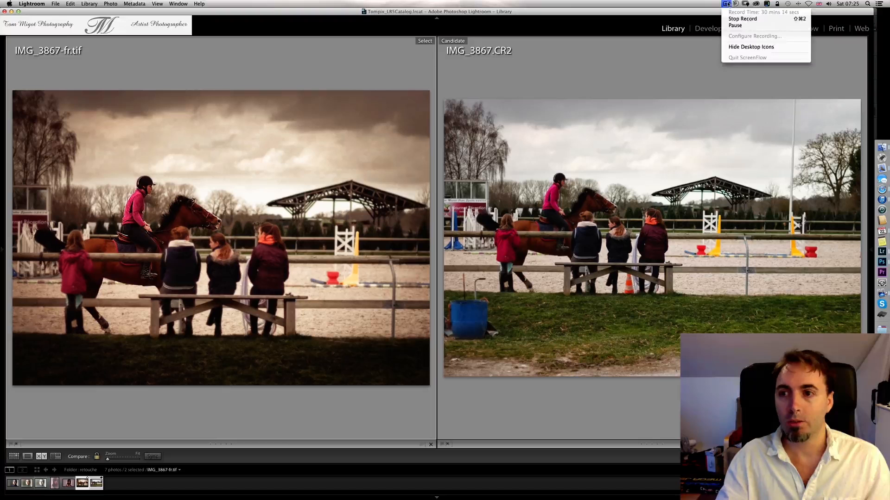
click(727, 4)
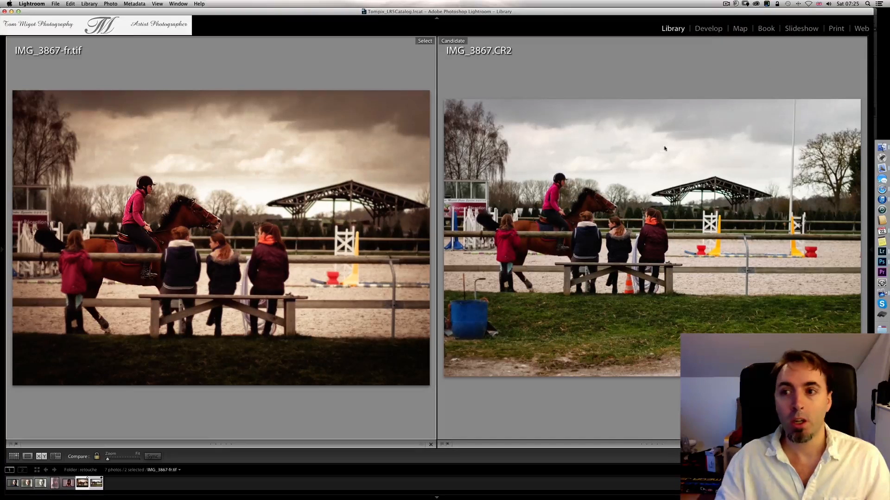
click(726, 4)
click(725, 4)
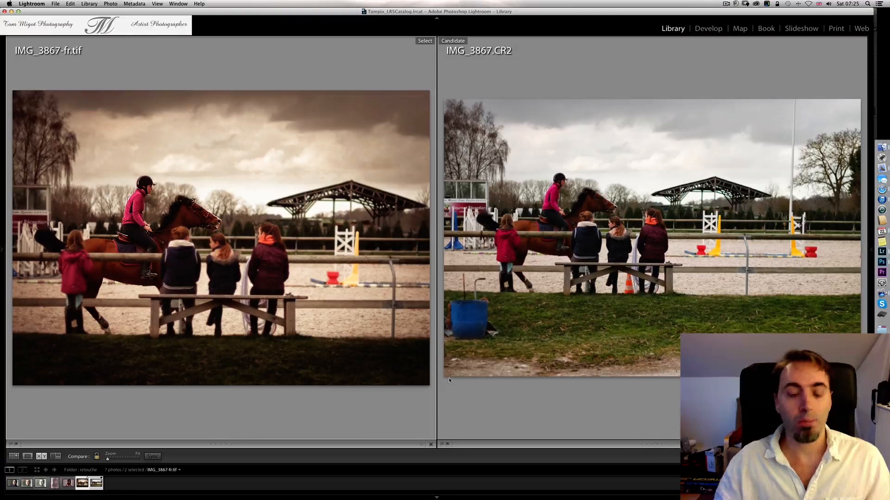